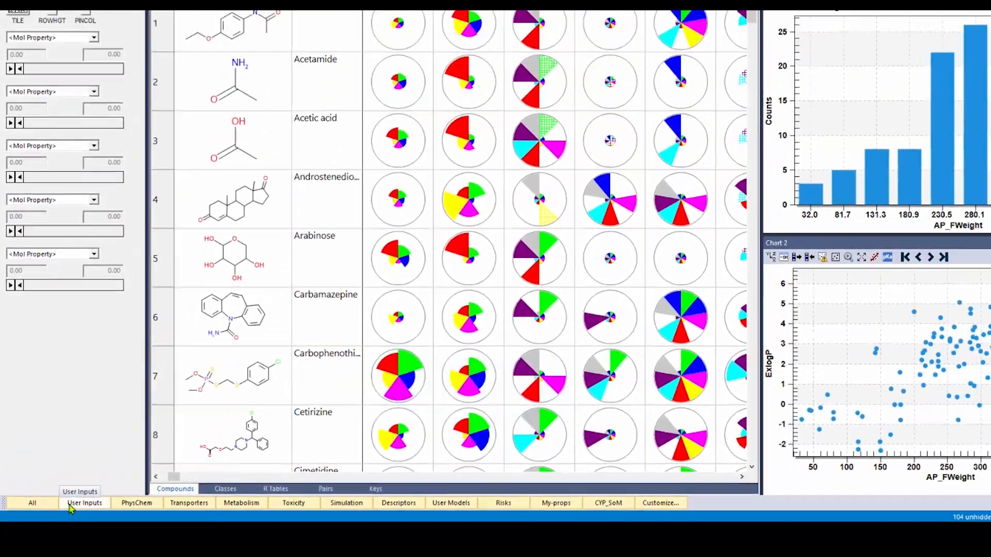
- Review the compound columns in the User Inputs, PhysChem, Transporters, Metabolism and Toxicity categories
click(98, 415)
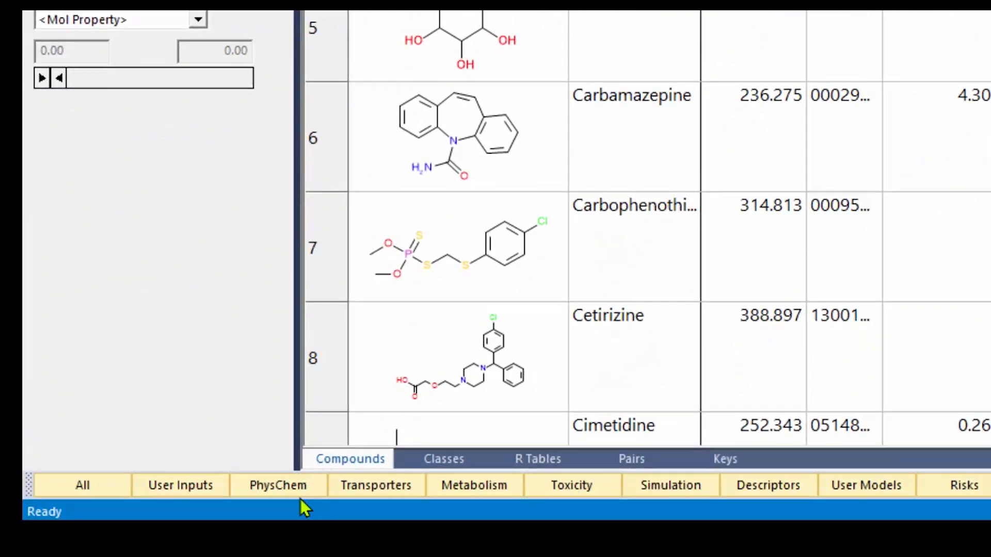
click(301, 491)
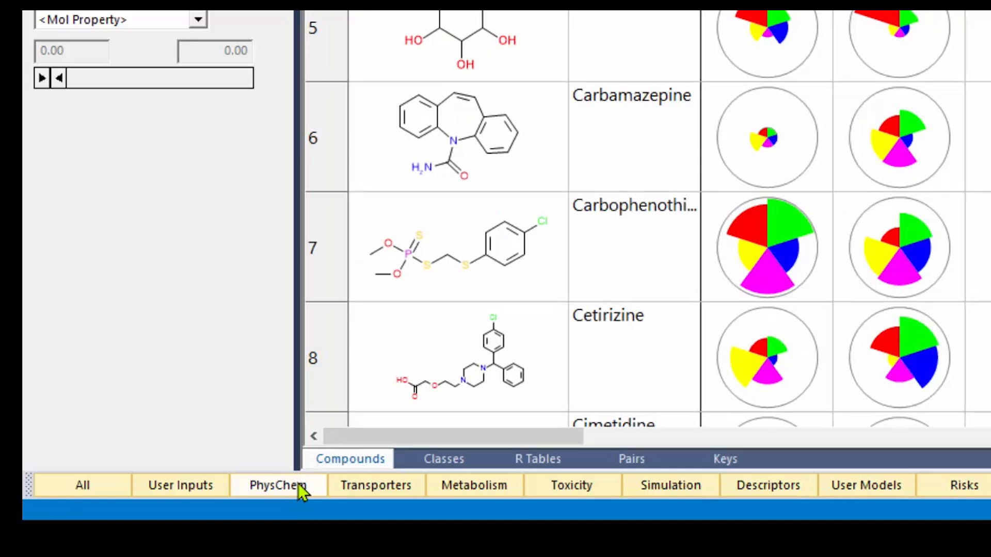
click(376, 494)
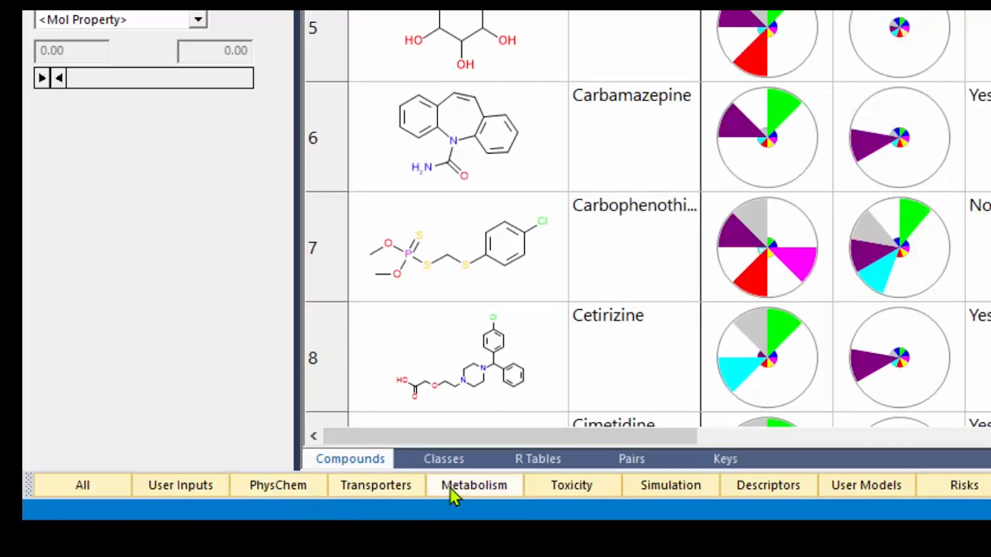
click(450, 488)
click(533, 488)
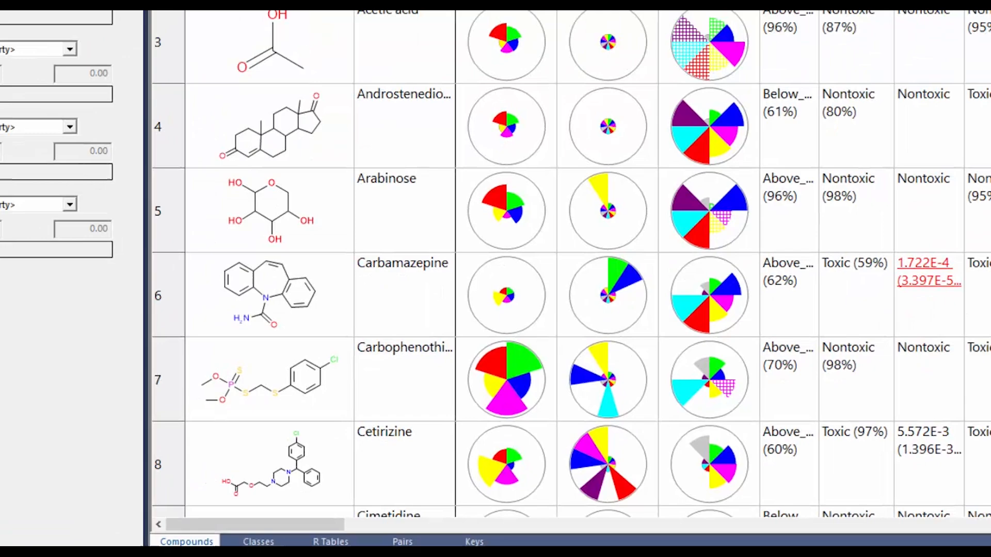
- Request the Simulation category and cancel the calculation of simulation properties
click(526, 526)
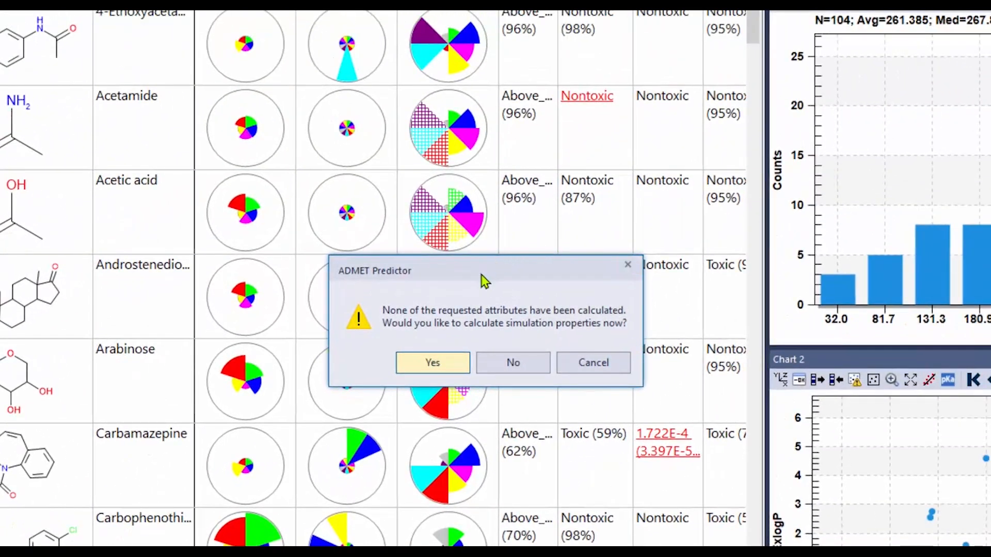
click(580, 368)
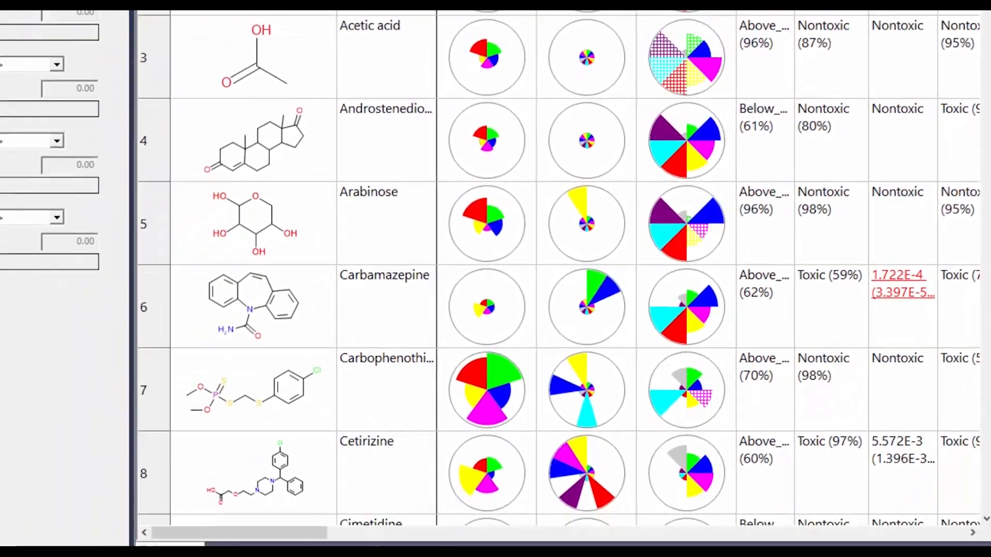
- Show the Descriptors category and examine its columns from the first to the last
click(578, 522)
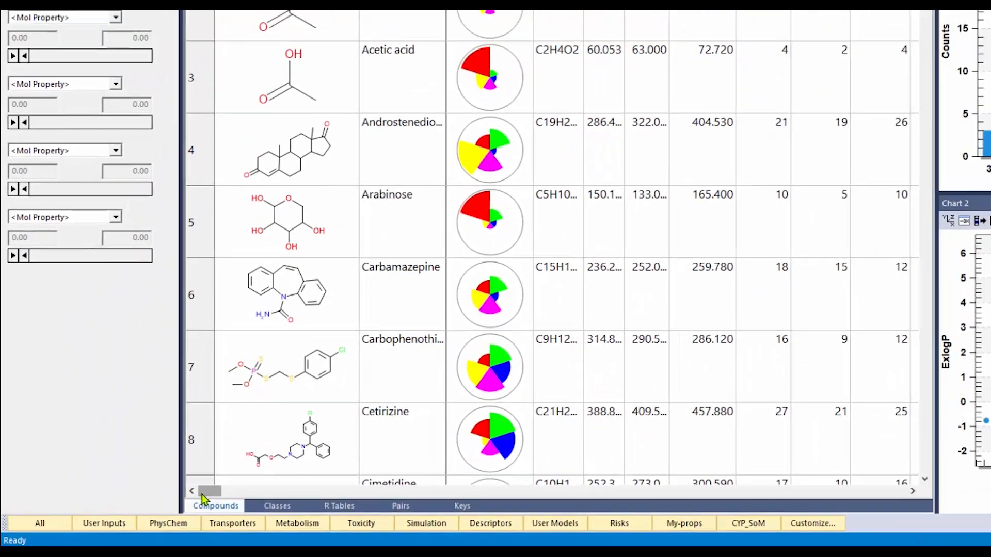
drag(235, 483, 422, 516)
drag(288, 524, 711, 520)
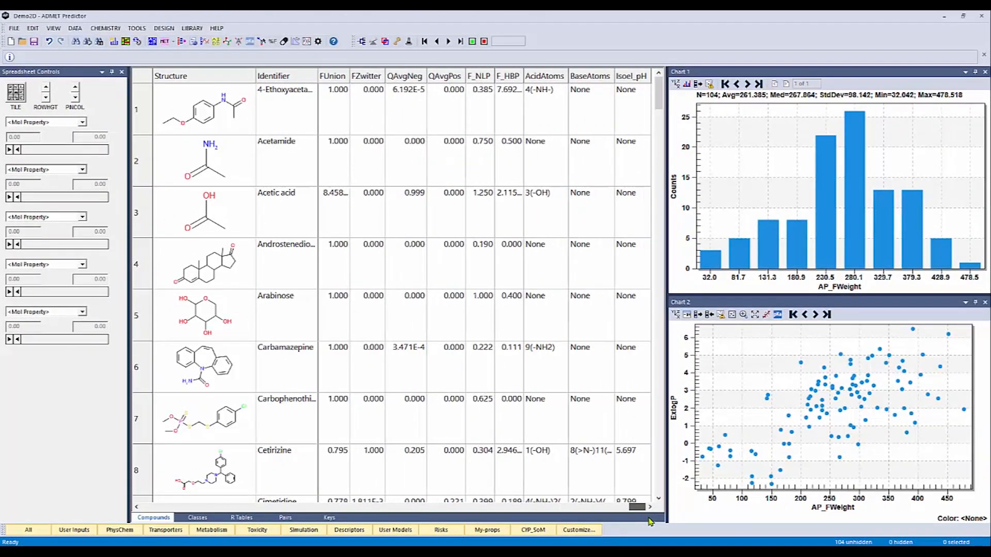
drag(639, 520, 150, 518)
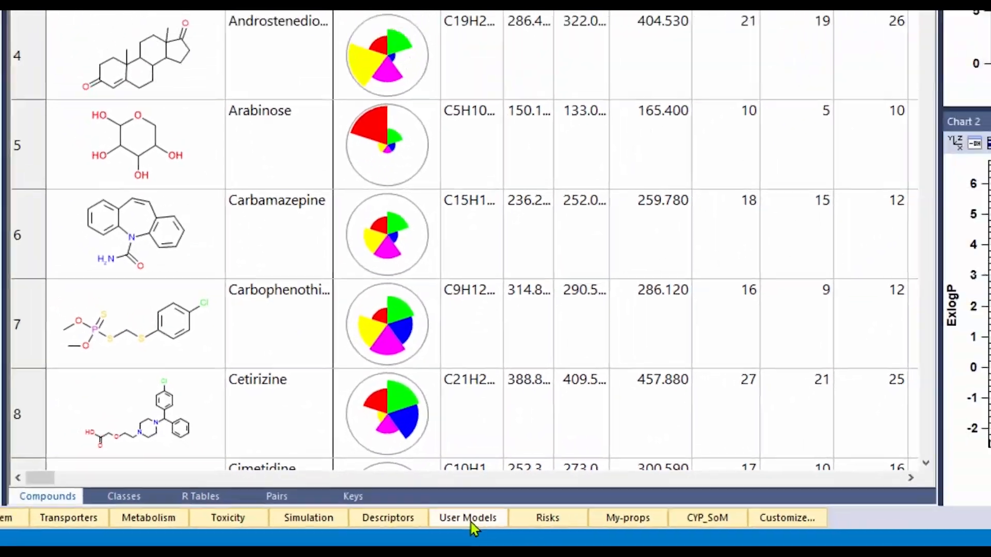
- Examine the User Models category and the Risks category's risk and code columns
click(468, 518)
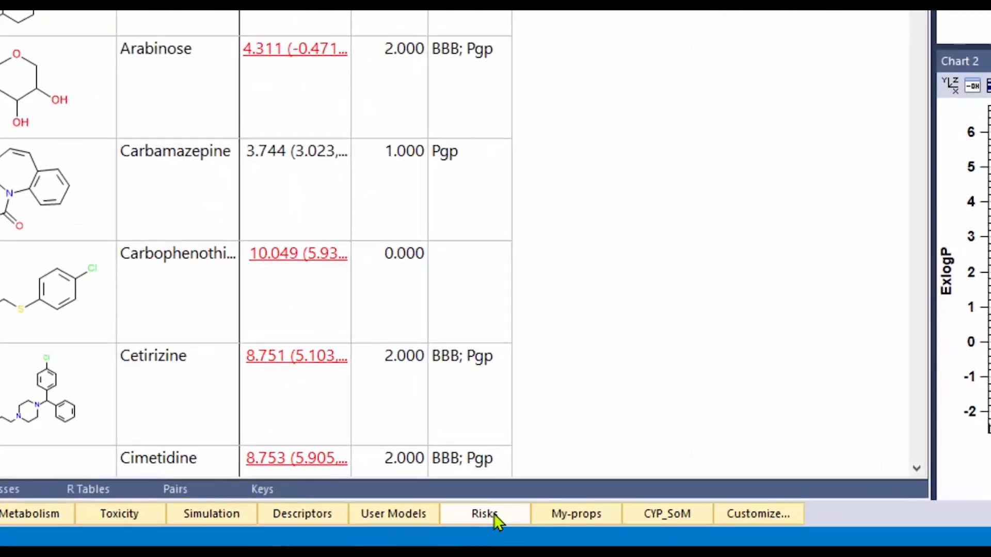
click(442, 531)
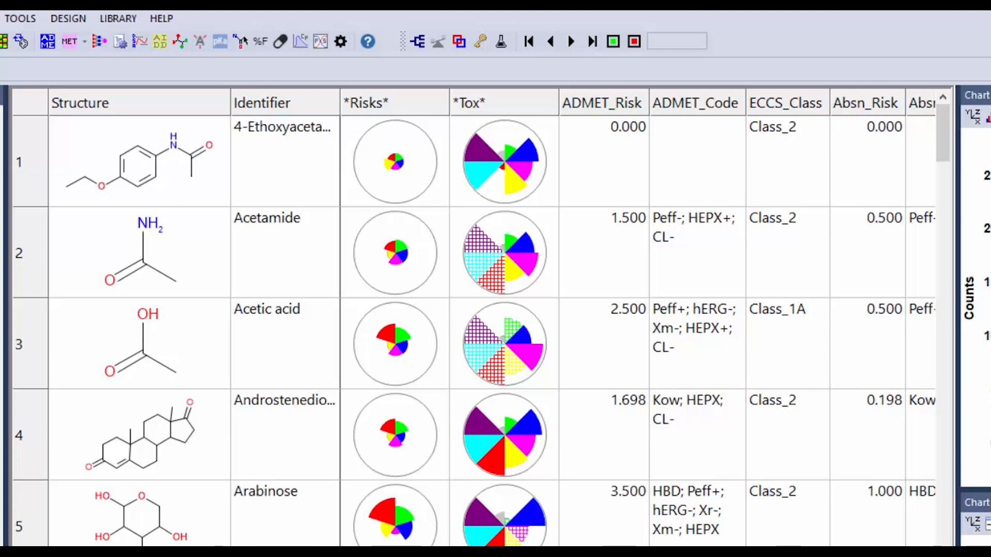
scroll(490, 317, right, 3)
scroll(490, 317, right, 4)
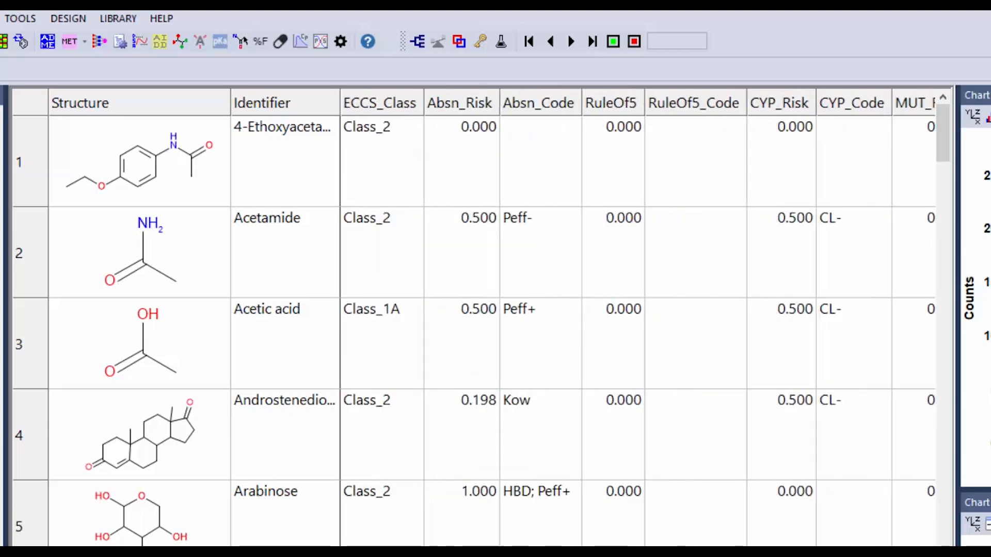
scroll(491, 317, right, 3)
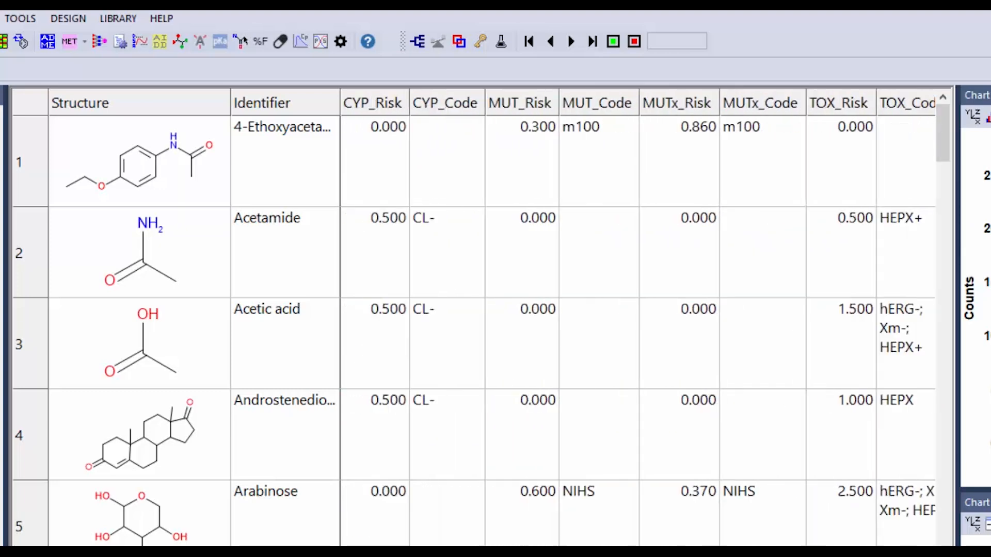
scroll(490, 318, left, 5)
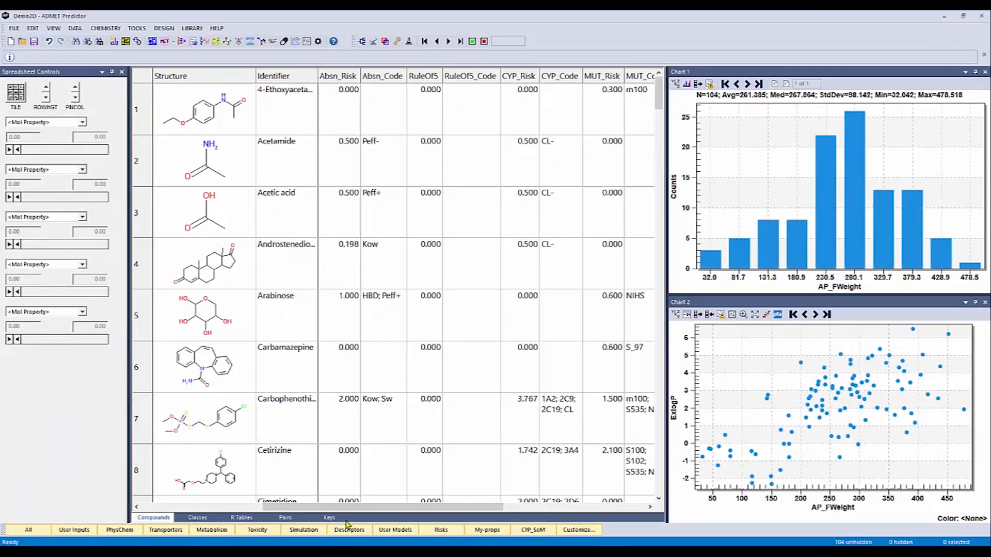
- Collapse the Spreadsheet Controls and chart panes to the window edges to enlarge the PhysChem spreadsheet
click(348, 529)
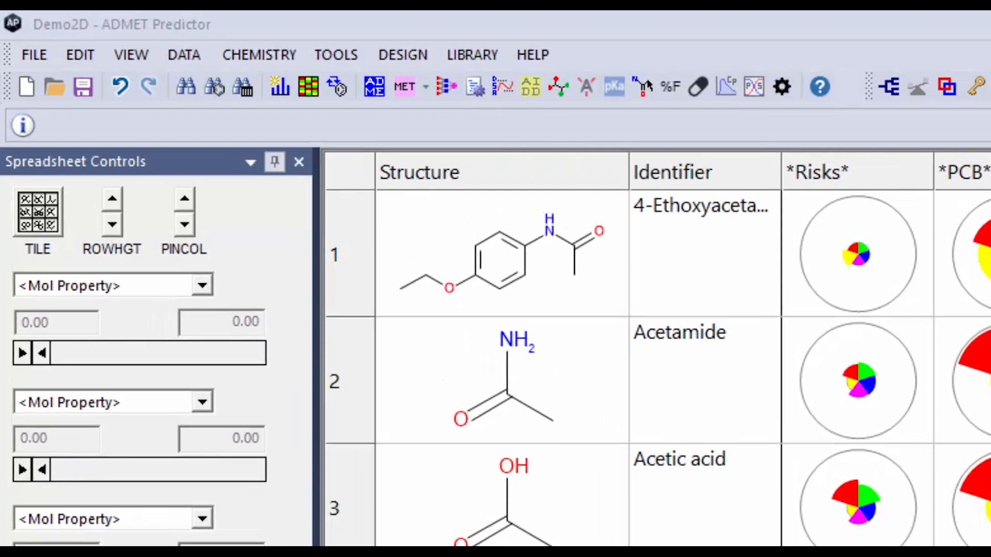
click(274, 162)
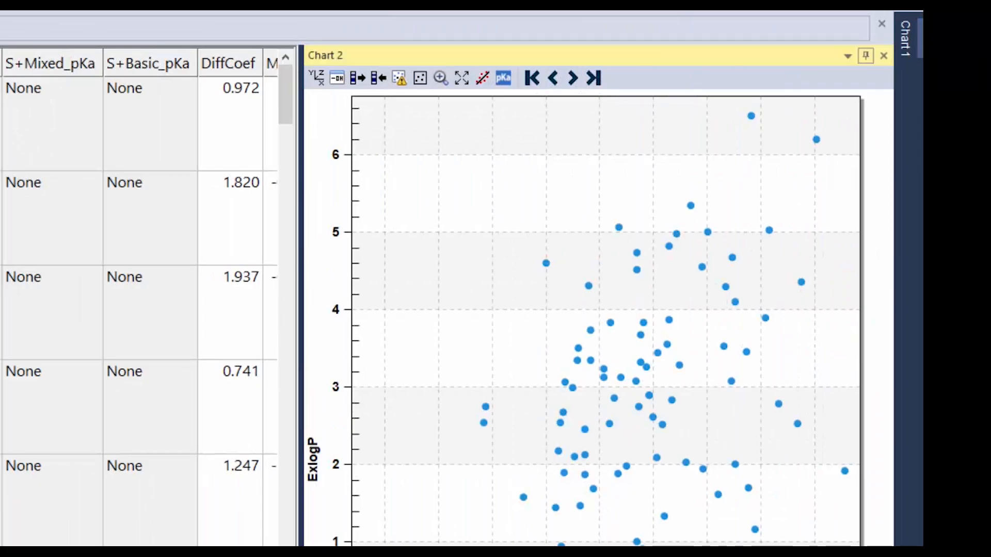
click(865, 56)
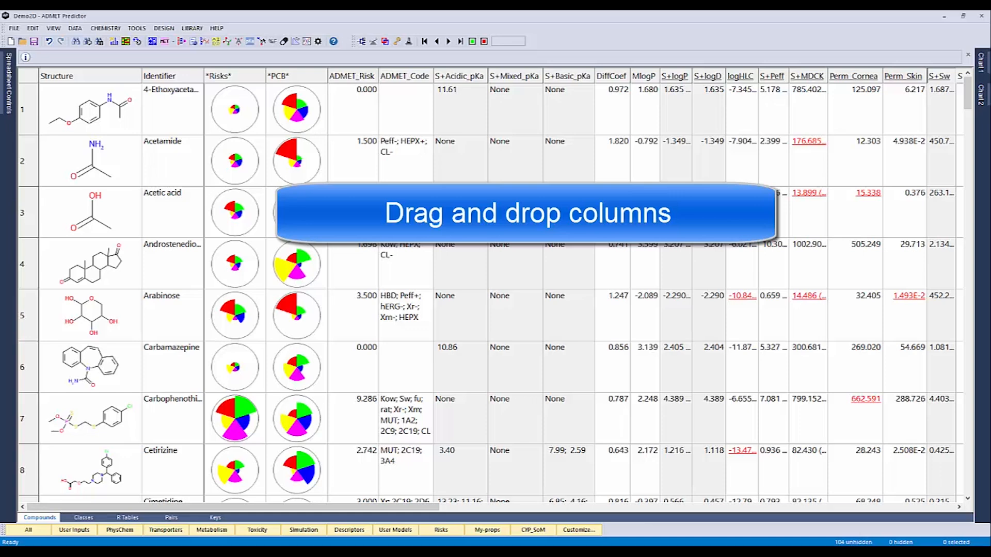
- Move the S+Sw column directly after Identifier and compare its placement in the User Inputs and PhysChem categories
drag(939, 77, 208, 76)
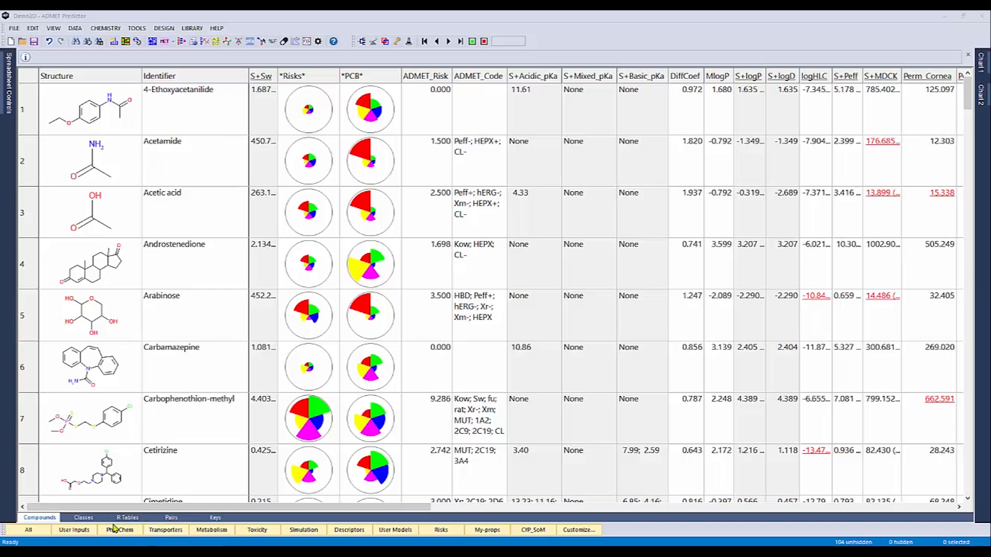
click(75, 530)
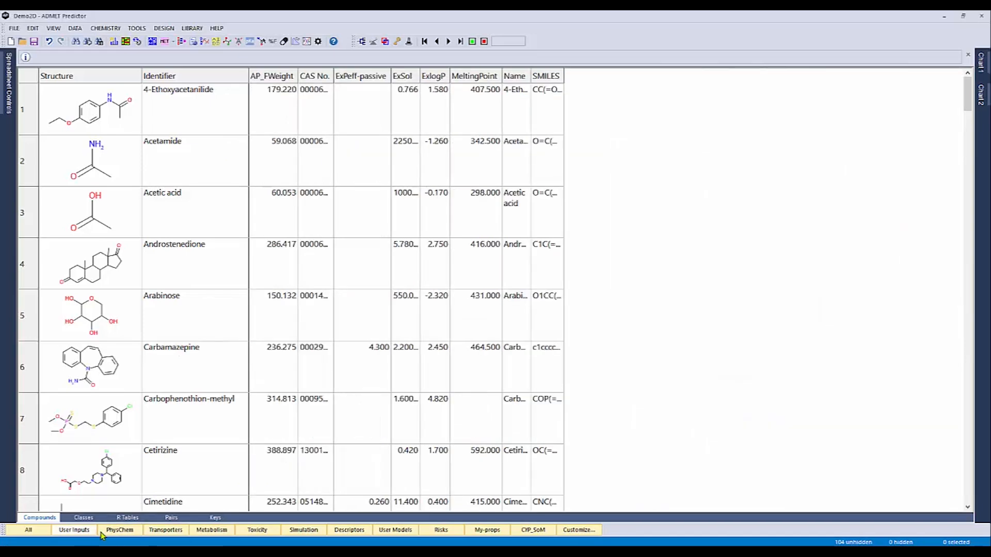
click(104, 534)
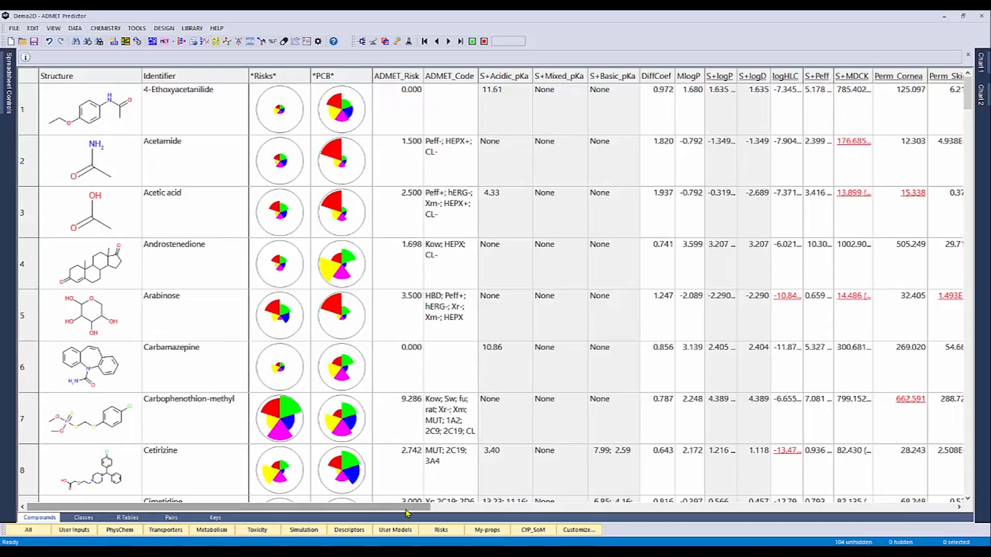
mouse_move(408, 512)
mouse_down()
mouse_move(485, 517)
mouse_move(389, 517)
mouse_up()
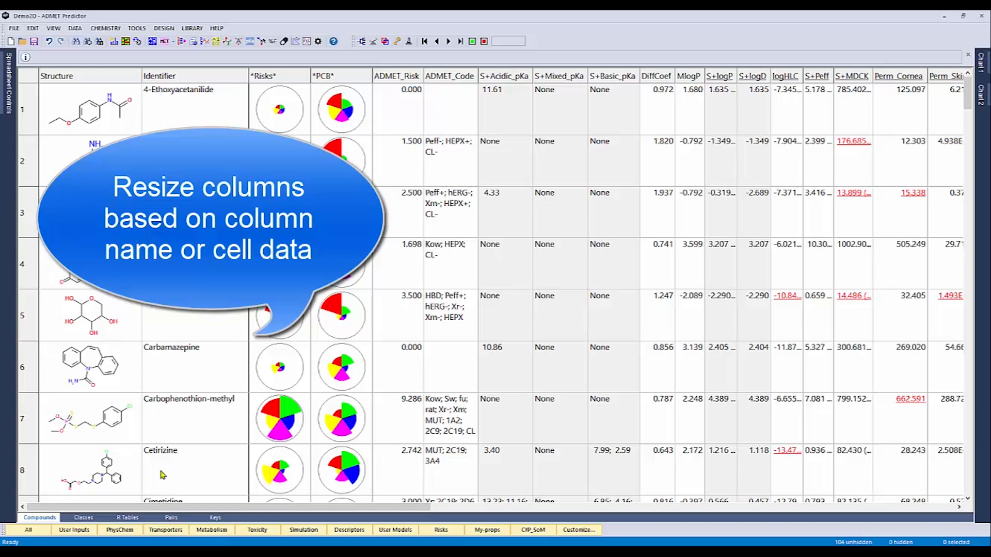
click(61, 532)
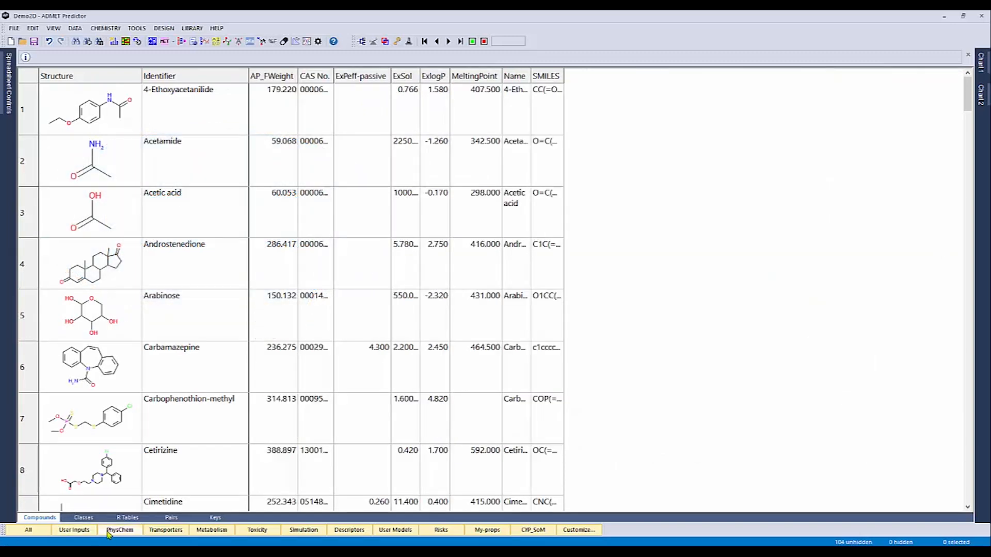
click(107, 532)
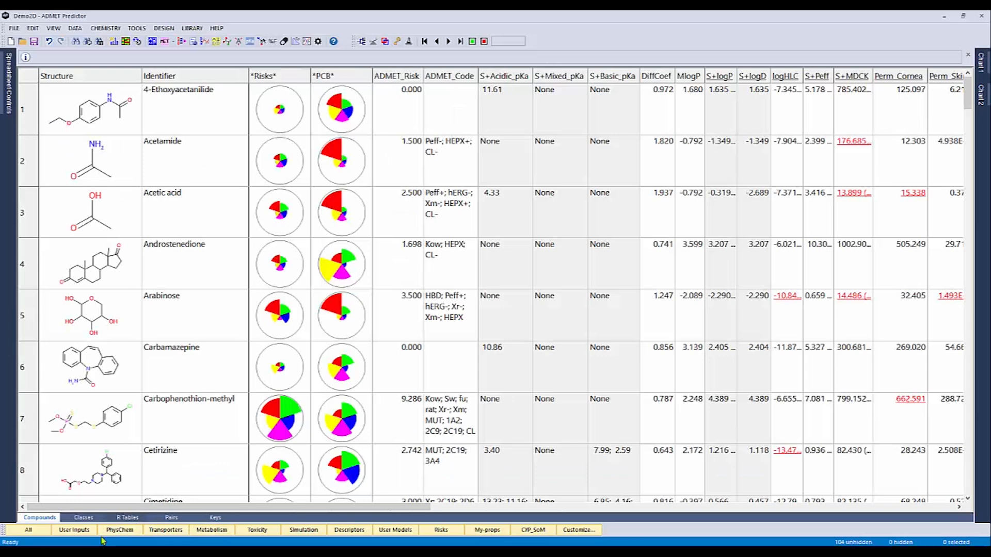
- Pin the S+Sw column in the PhysChem spreadsheet
mouse_move(281, 96)
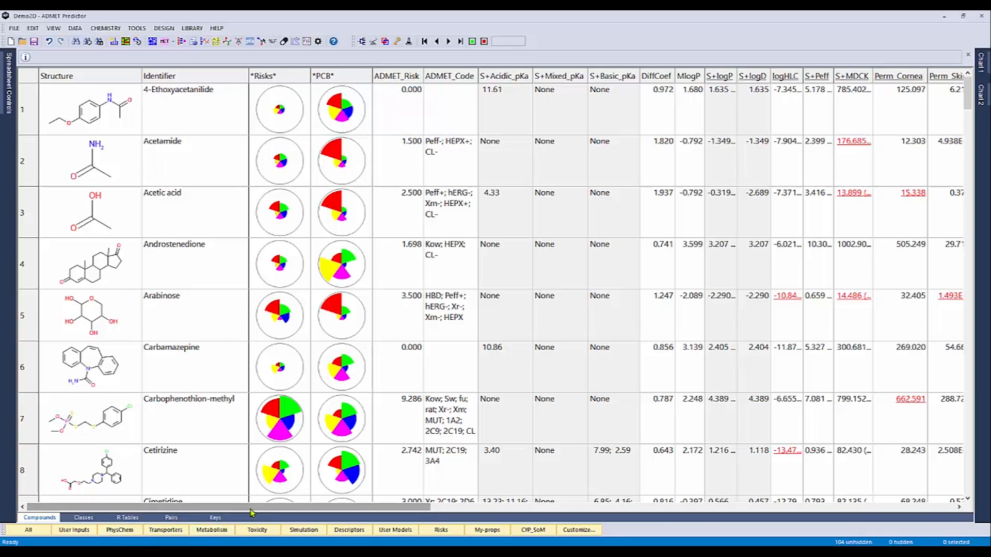
drag(251, 511, 263, 511)
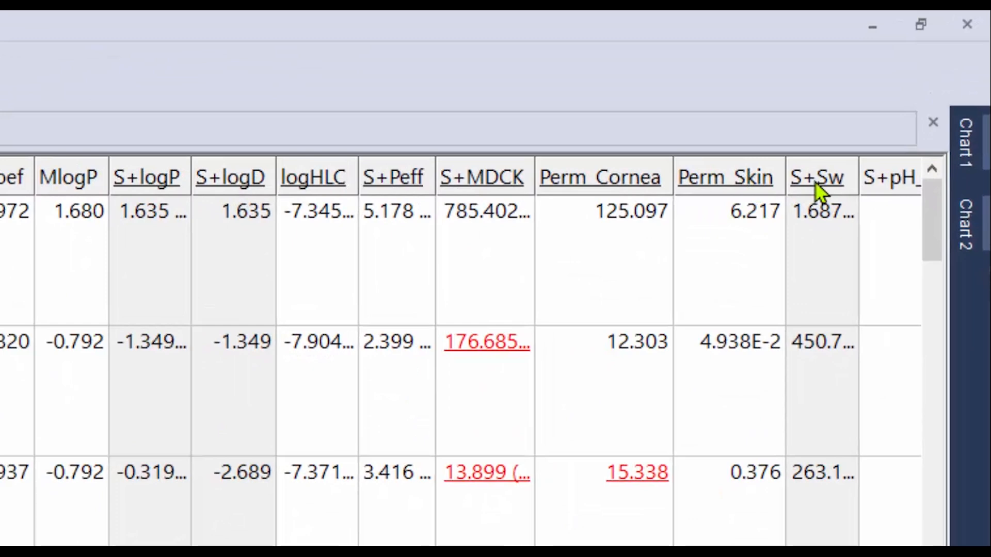
right_click(829, 182)
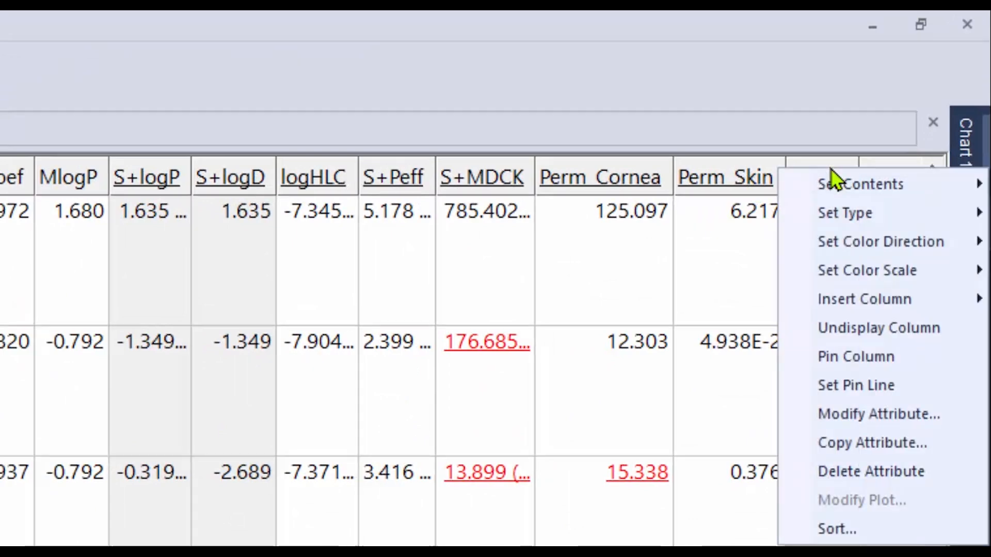
click(866, 360)
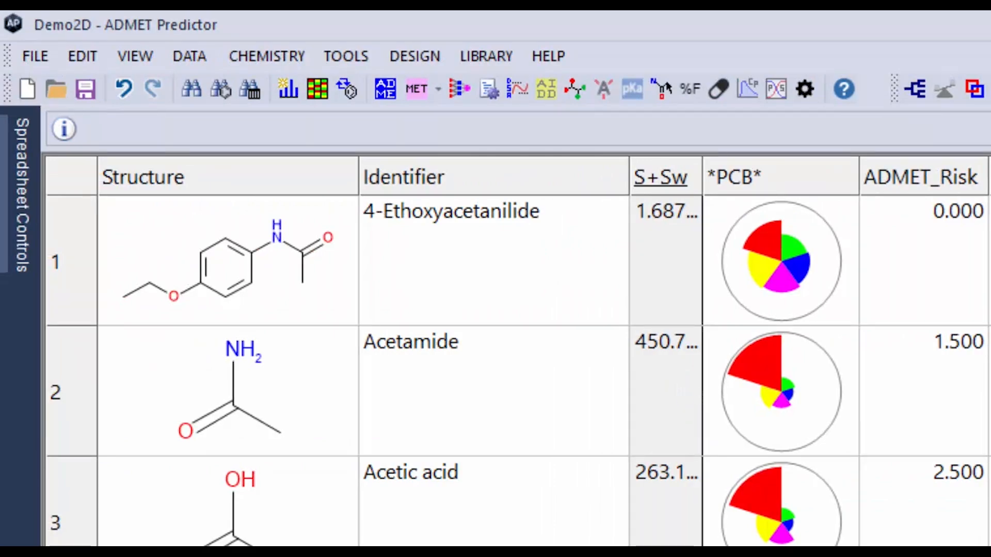
- Check the pinned S+Sw column in the User Inputs, Transporters and Metabolism categories, and return to PhysChem
click(75, 531)
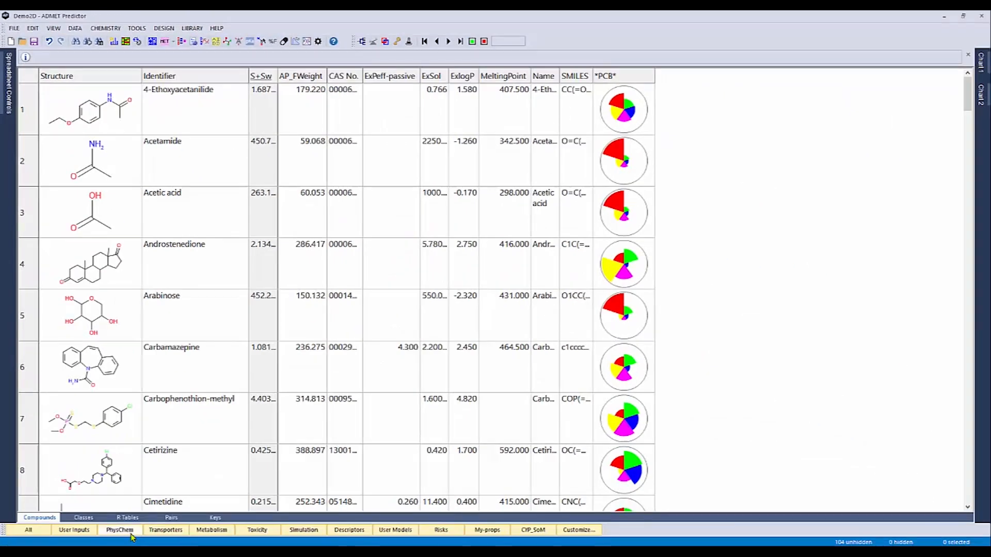
click(131, 535)
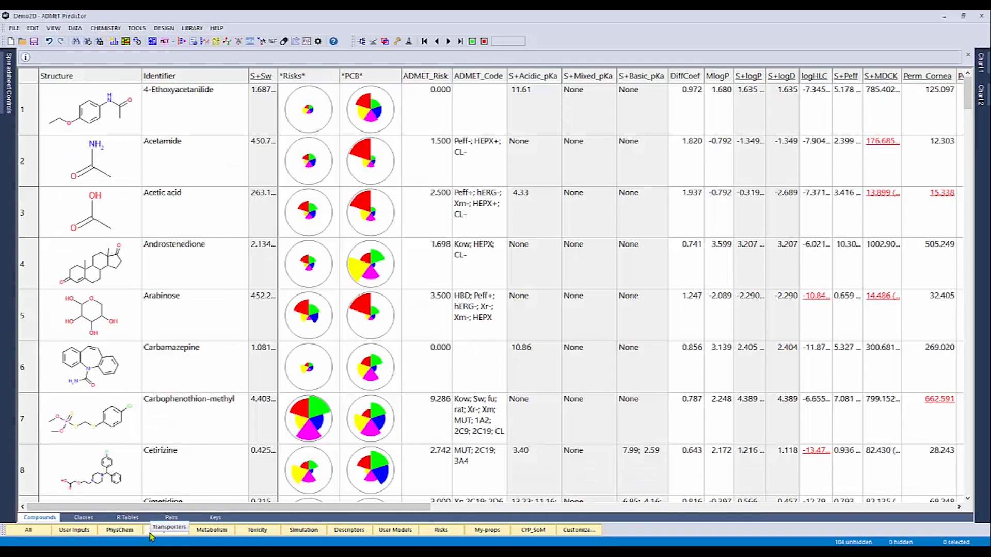
click(151, 535)
click(202, 532)
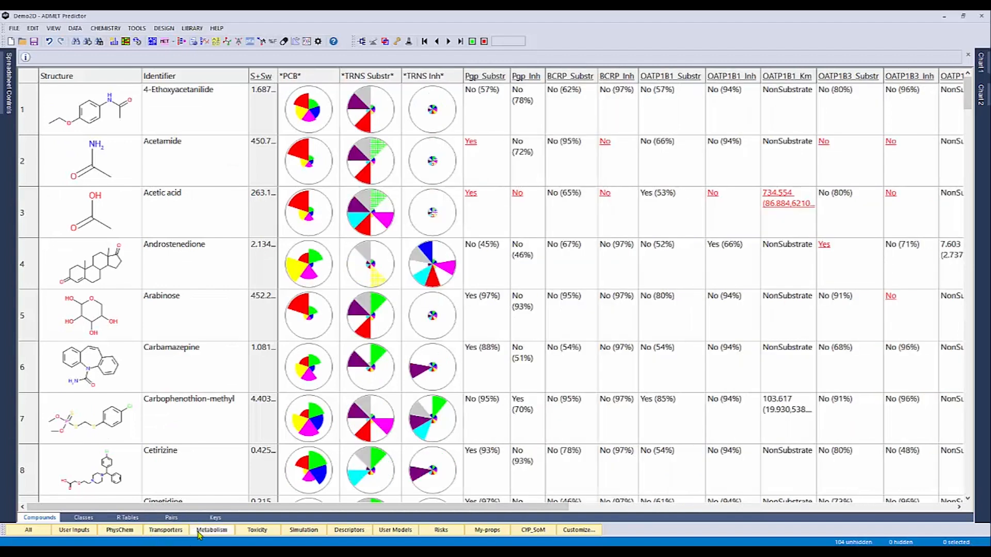
click(122, 531)
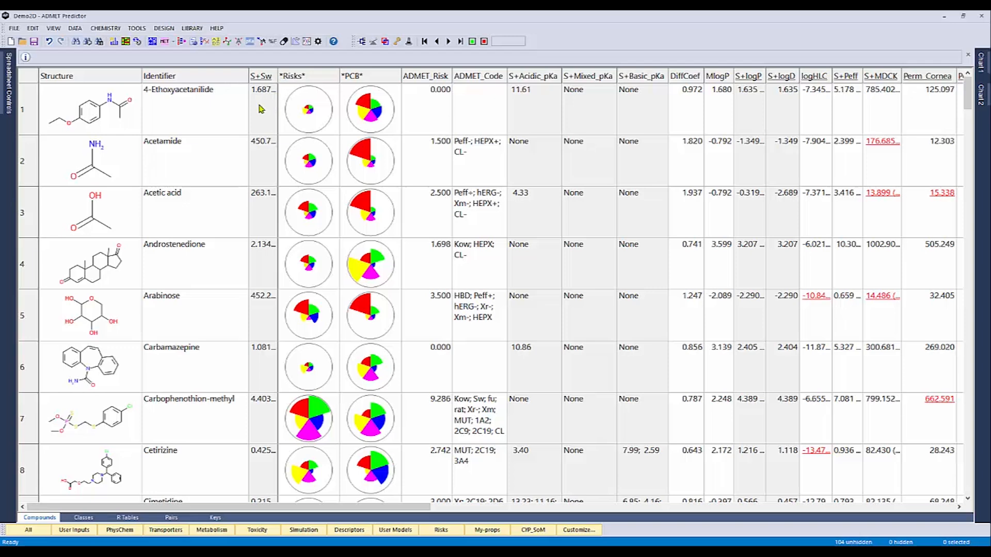
- Widen the S+Sw column to show its full values, and resize the spreadsheet columns to fit all cell data
drag(278, 77, 346, 71)
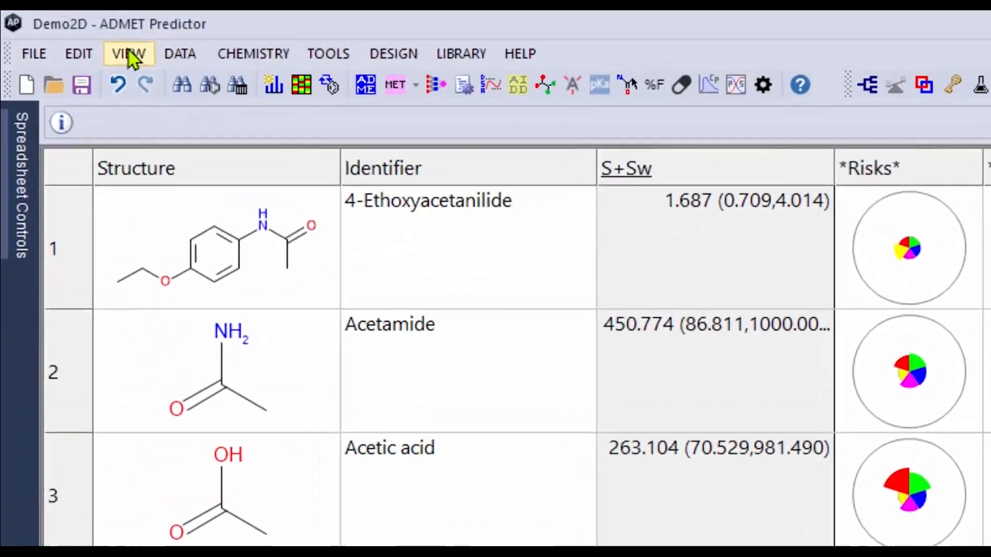
click(53, 28)
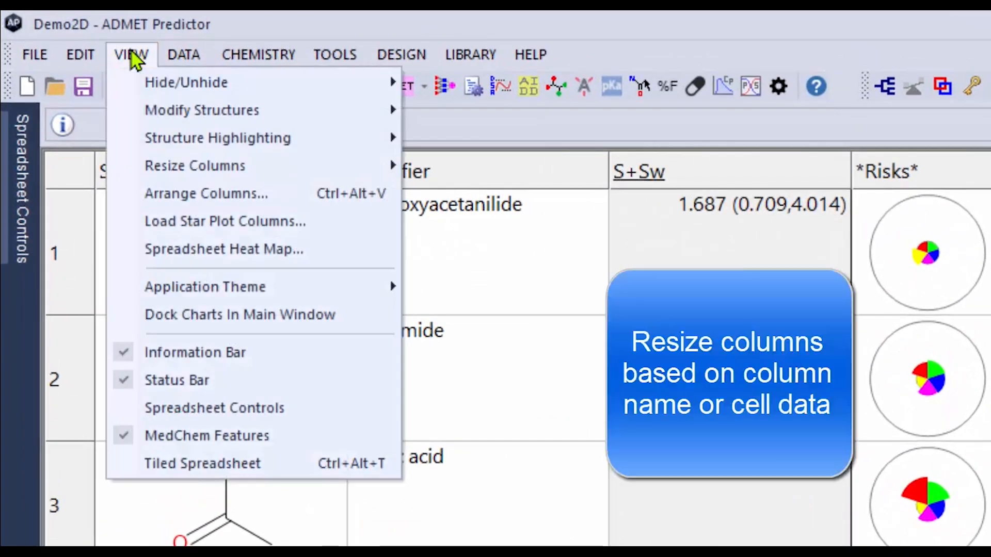
mouse_move(135, 173)
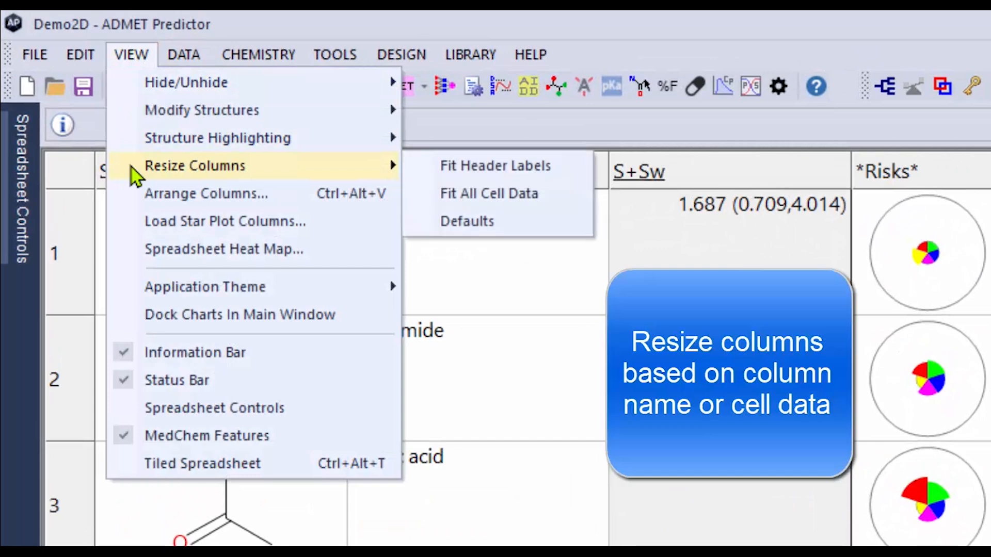
click(482, 201)
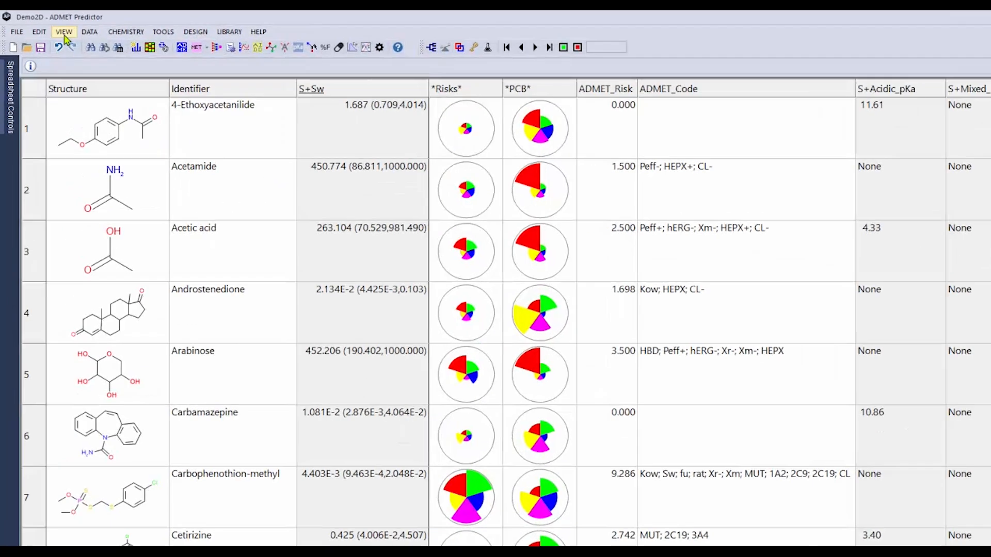
- Rearrange the displayed spreadsheet columns so that S+logP and S+logD come directly after S+Sw
click(53, 28)
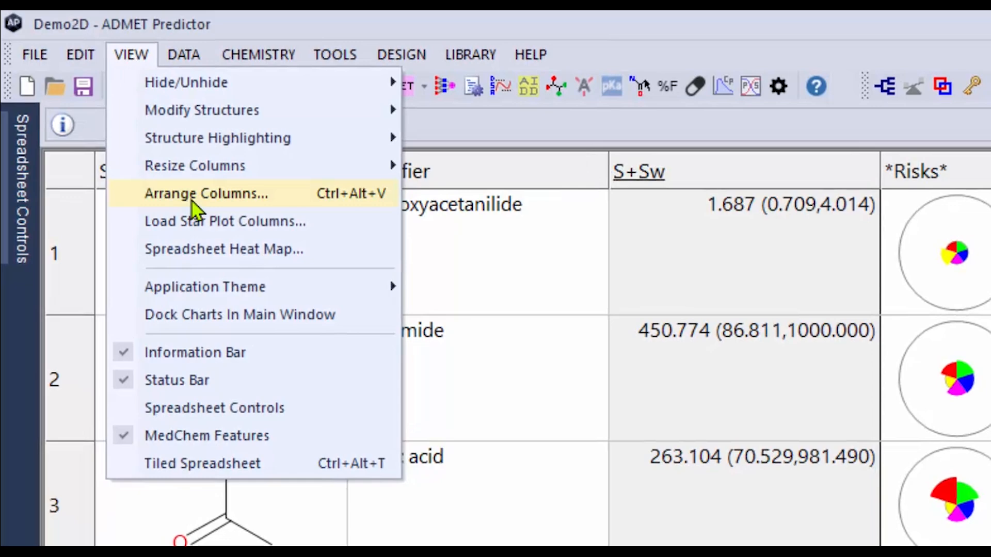
click(292, 206)
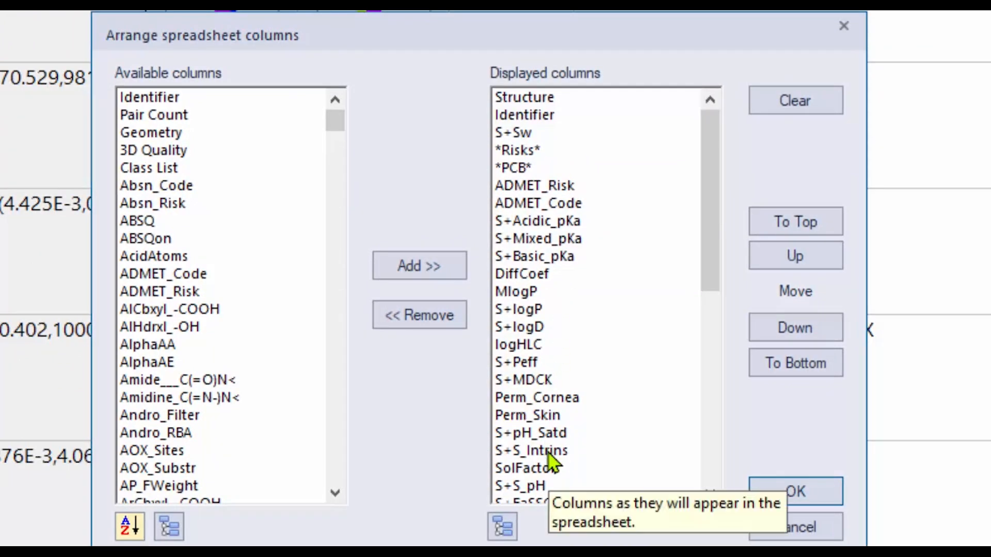
drag(546, 313, 544, 333)
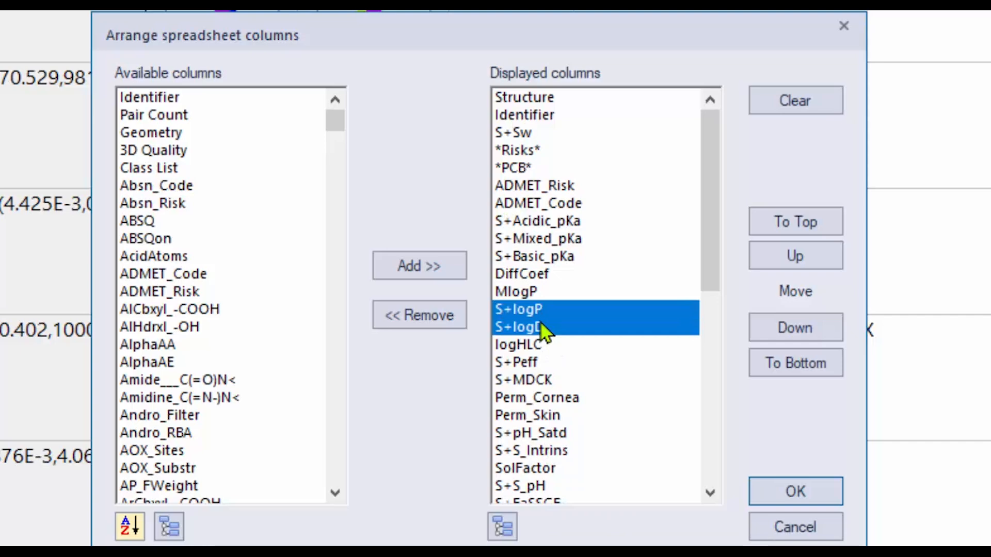
click(771, 259)
click(764, 260)
click(764, 260)
click(763, 261)
click(763, 261)
click(764, 261)
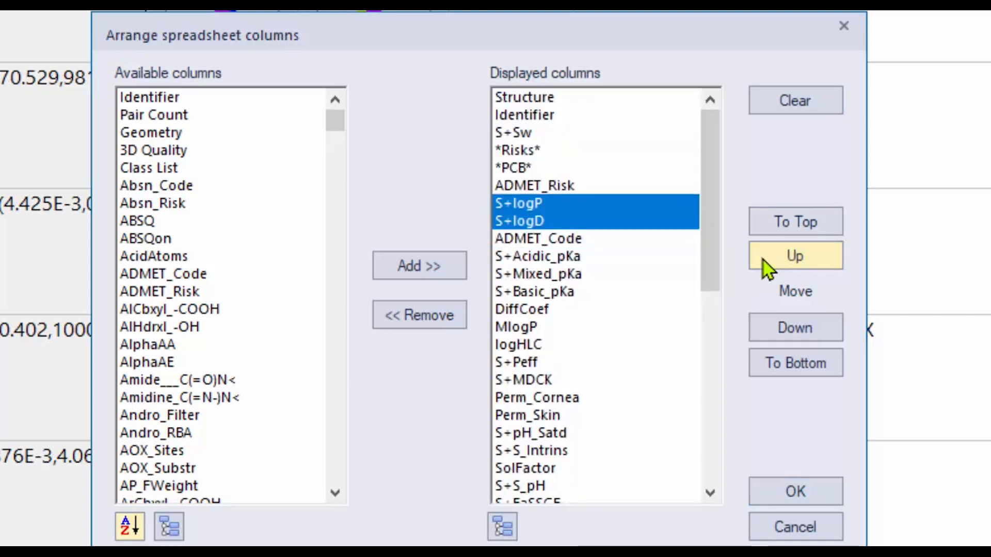
click(763, 260)
click(763, 260)
click(763, 260)
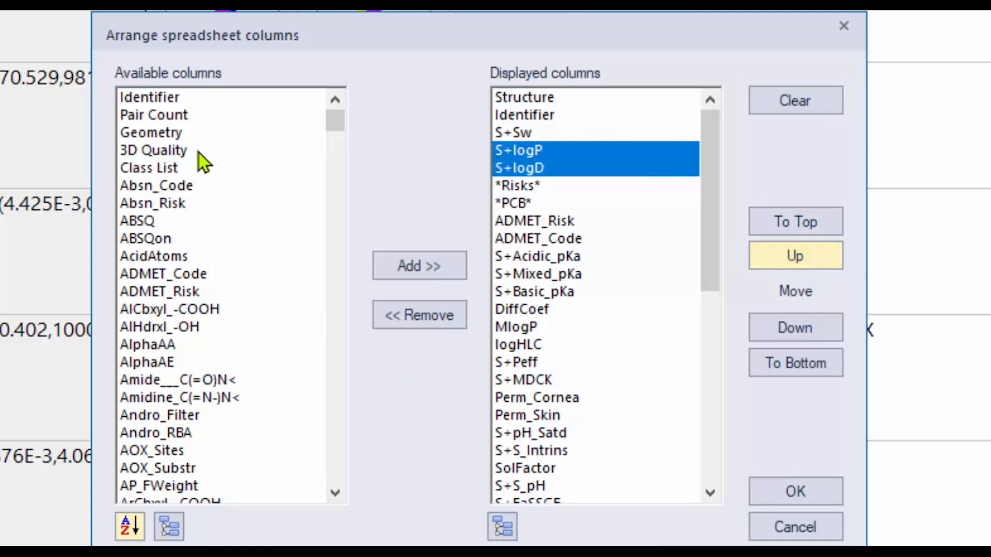
drag(340, 129, 347, 67)
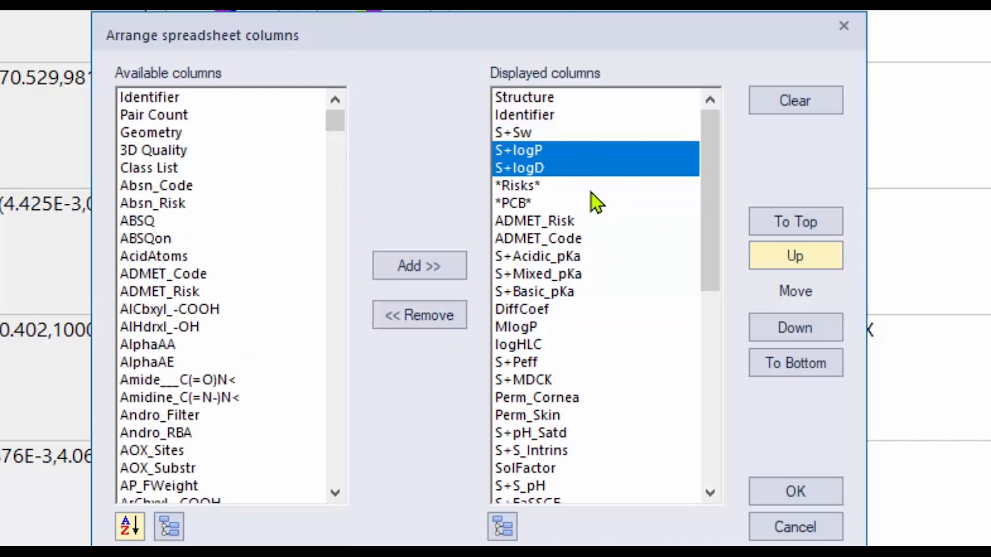
click(785, 496)
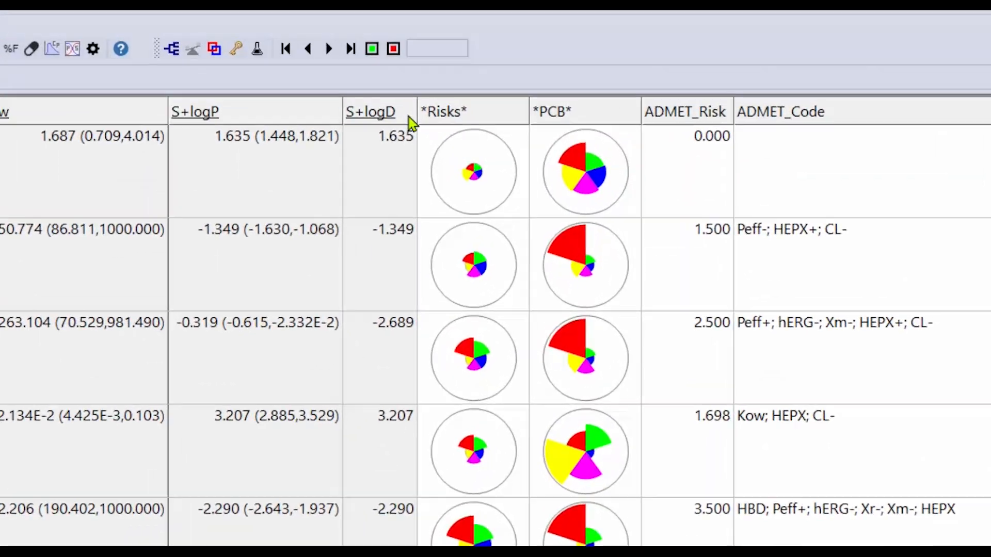
- Set the pin line after the S+logD column and check the pinned columns in the Transporters and Metabolism categories
right_click(492, 82)
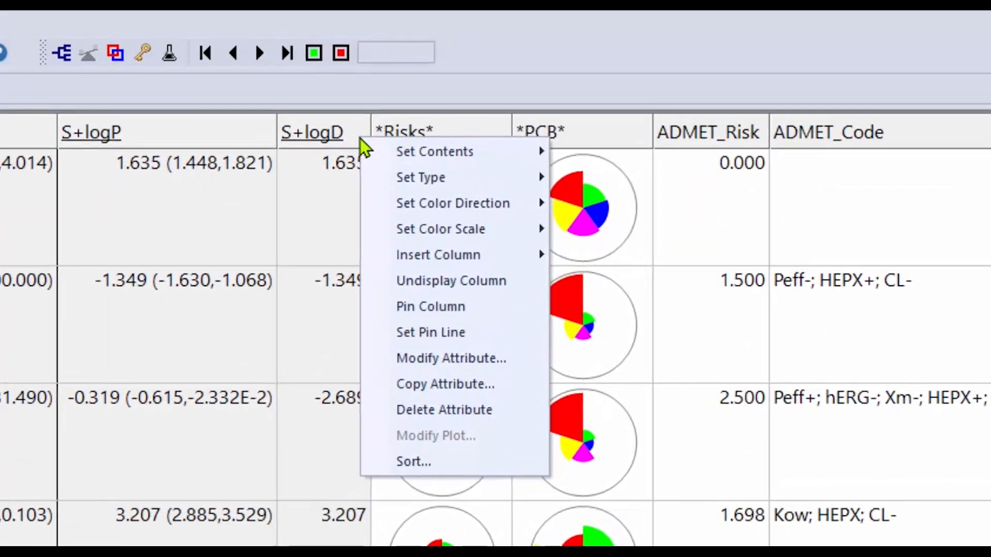
click(427, 343)
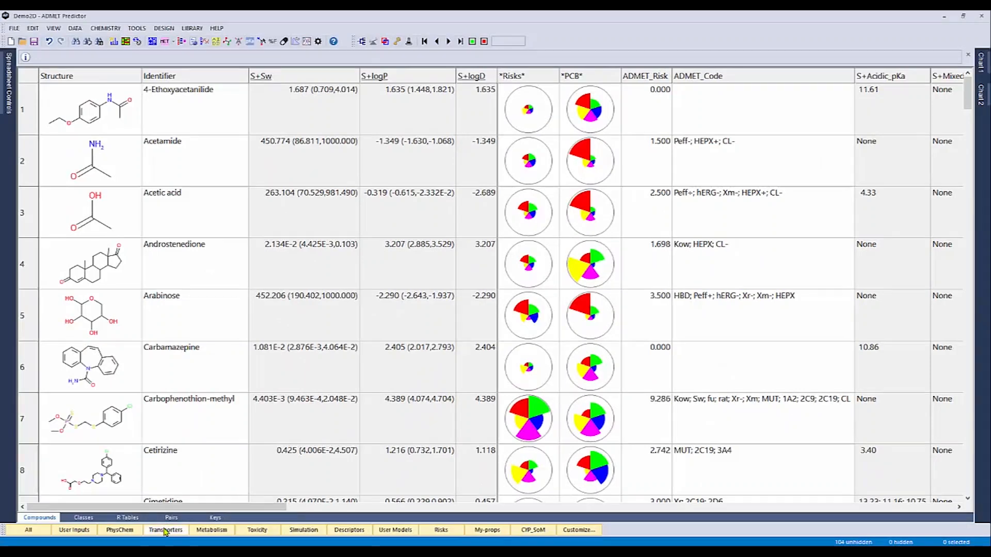
click(166, 530)
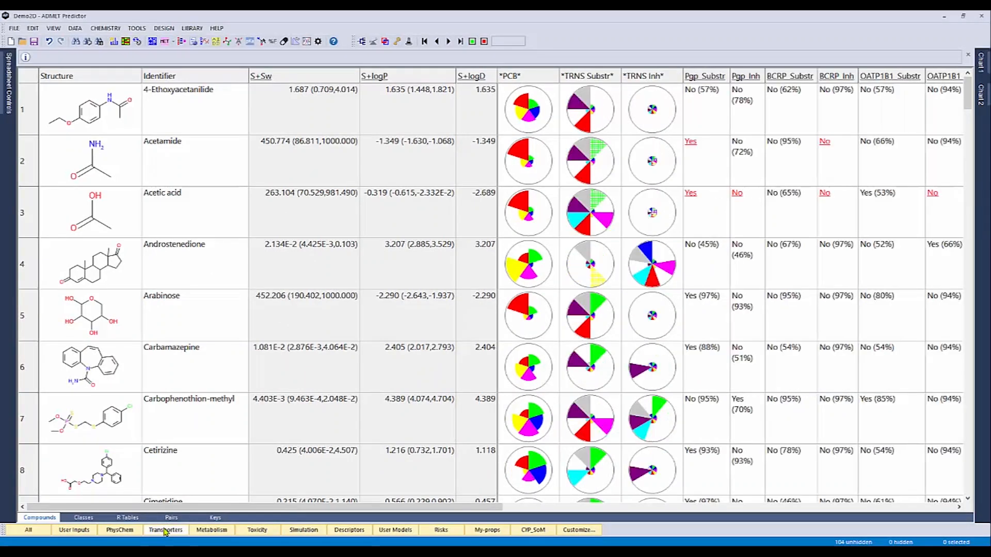
click(217, 531)
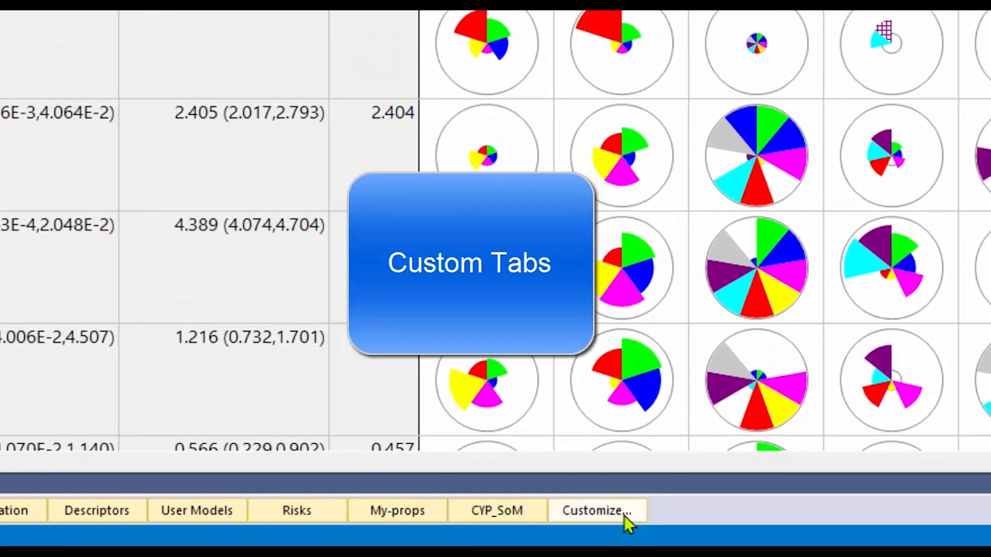
- Create a custom column display button named My-Props2
click(624, 515)
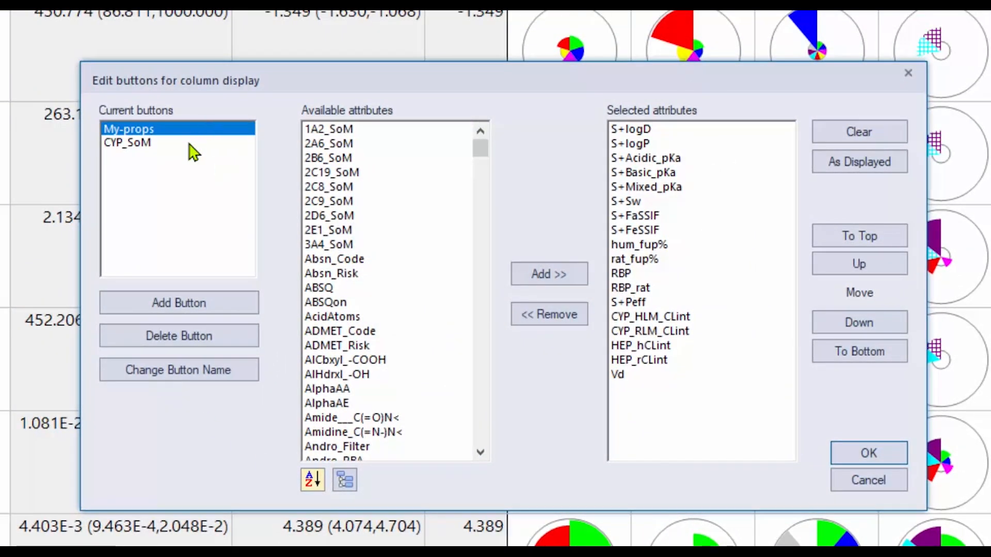
click(208, 318)
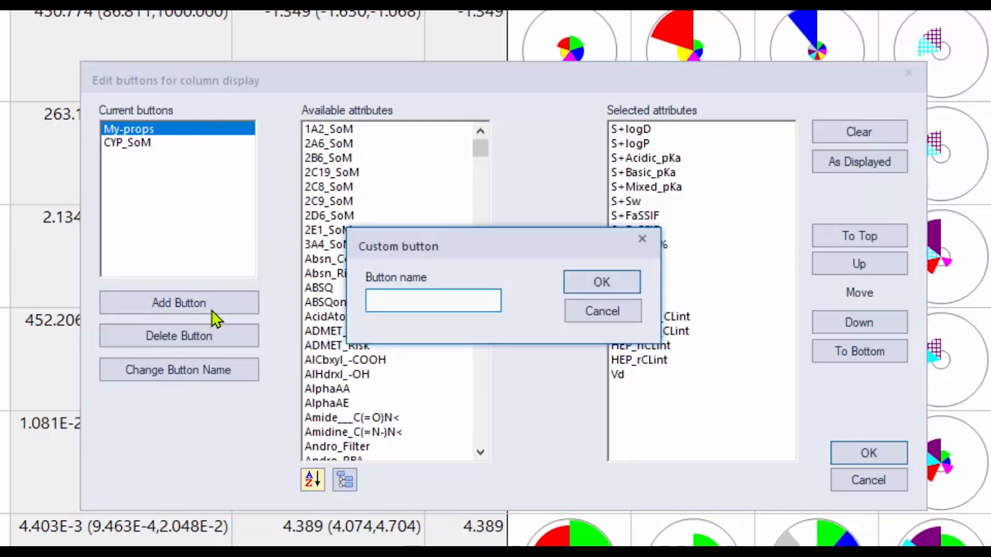
text(My-Props2)
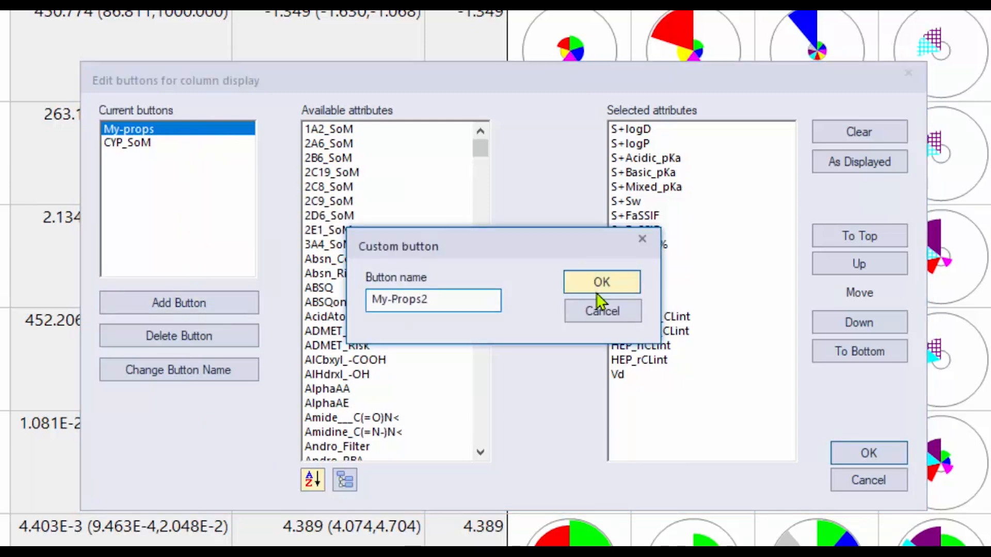
click(604, 280)
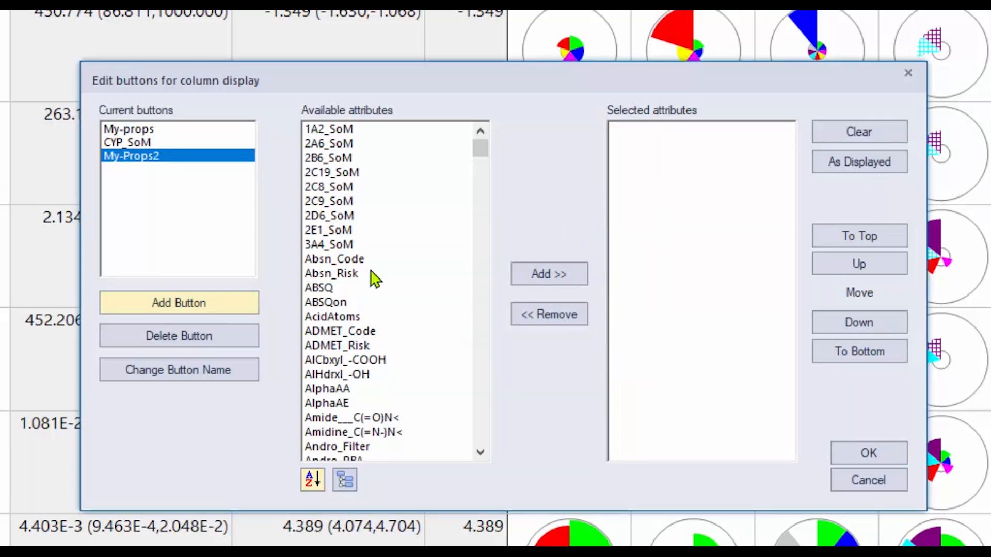
- Assign hum_fup%, rat_fup%, RBP and RBP_rat to the My-Props2 button and display that custom column set
scroll(390, 347, down, 2)
scroll(387, 347, down, 7)
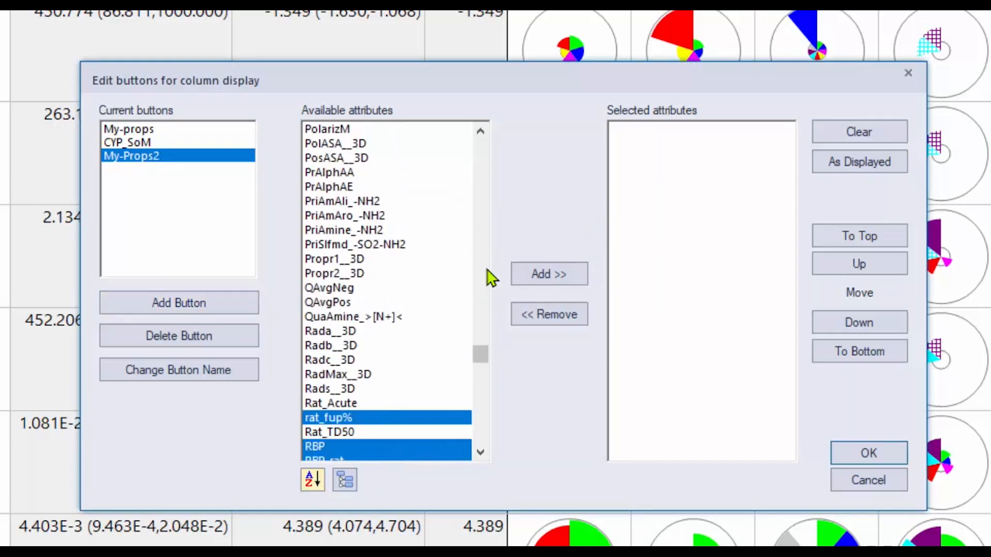
click(523, 277)
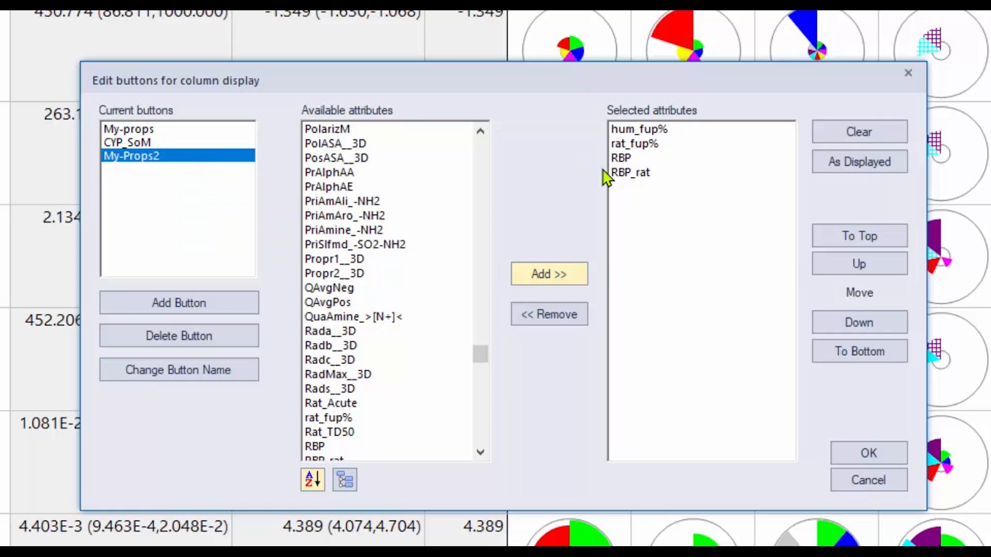
click(887, 459)
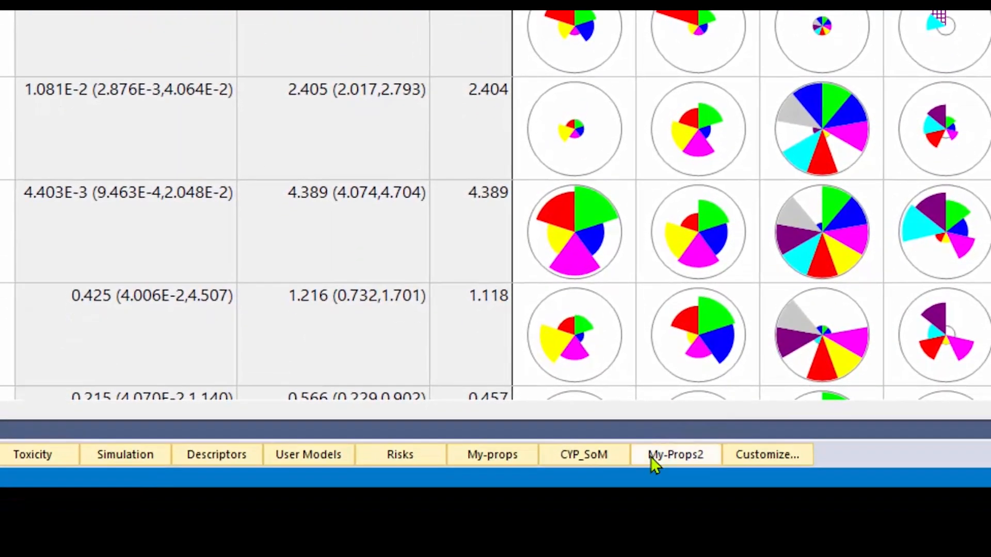
click(683, 458)
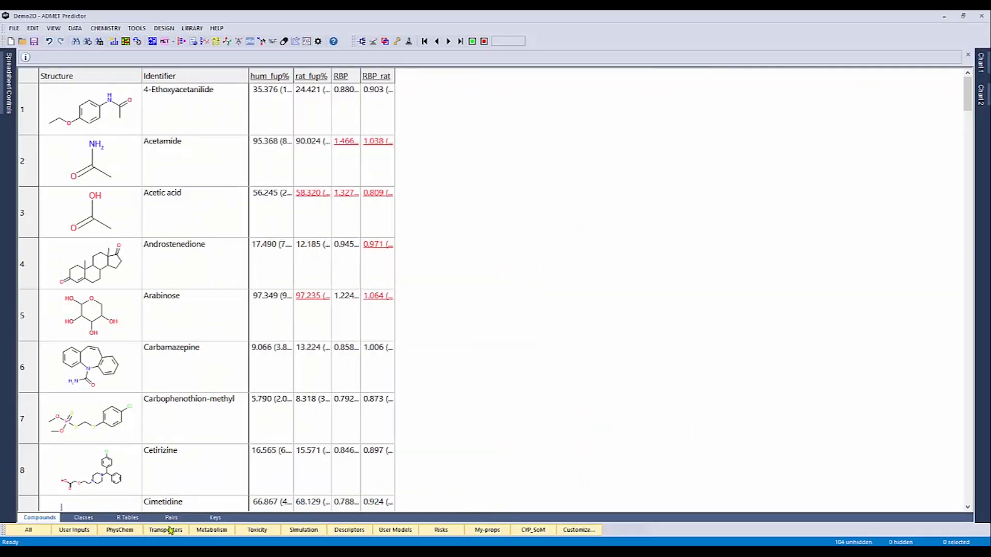
- Return to the PhysChem category and dock the Spreadsheet Controls pane so it stays open beside the spreadsheet
click(119, 530)
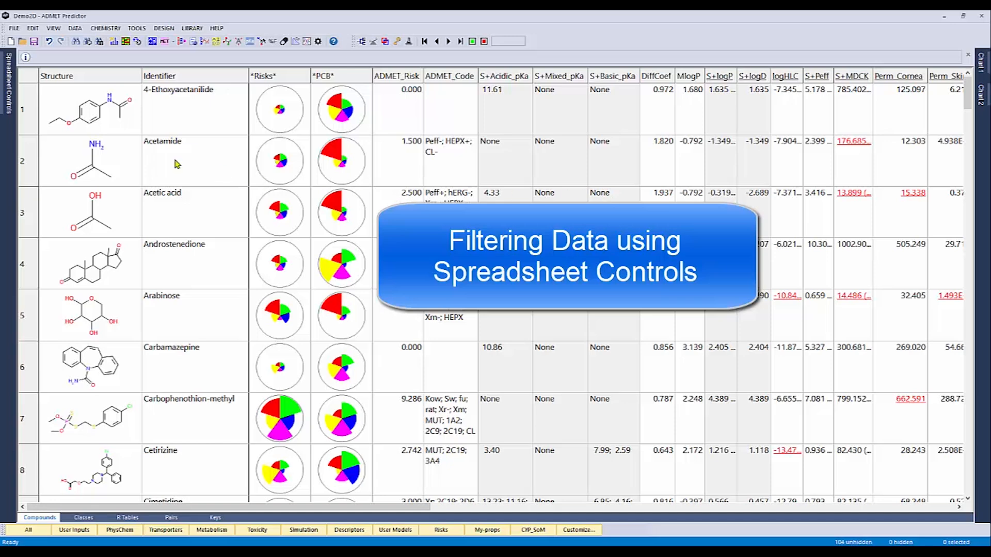
click(9, 105)
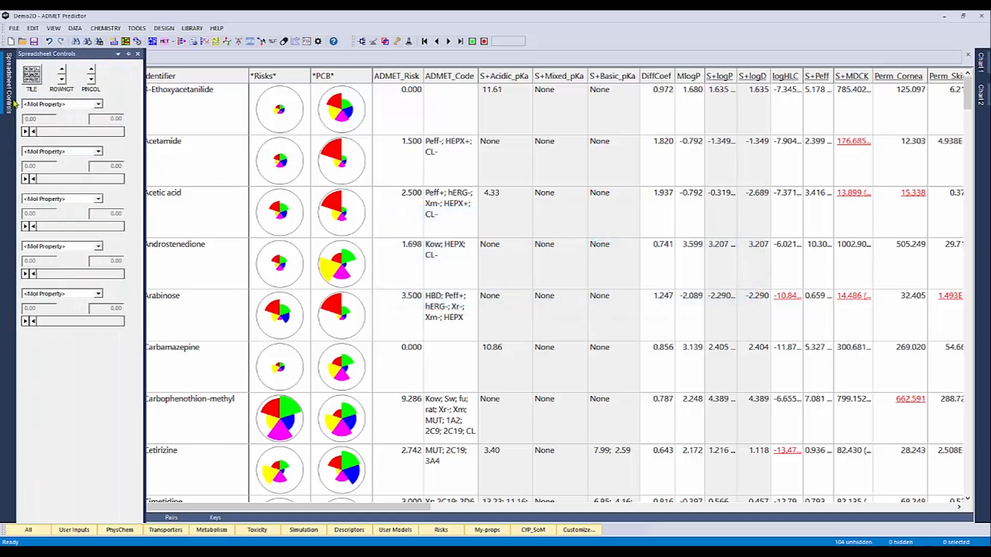
click(128, 54)
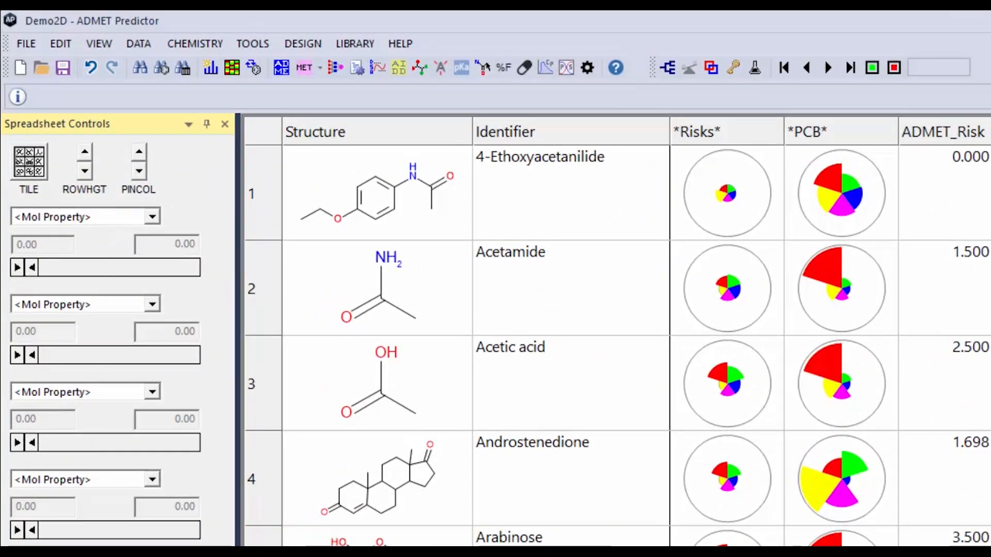
- Choose MWt as the property of the first spreadsheet filter
click(153, 217)
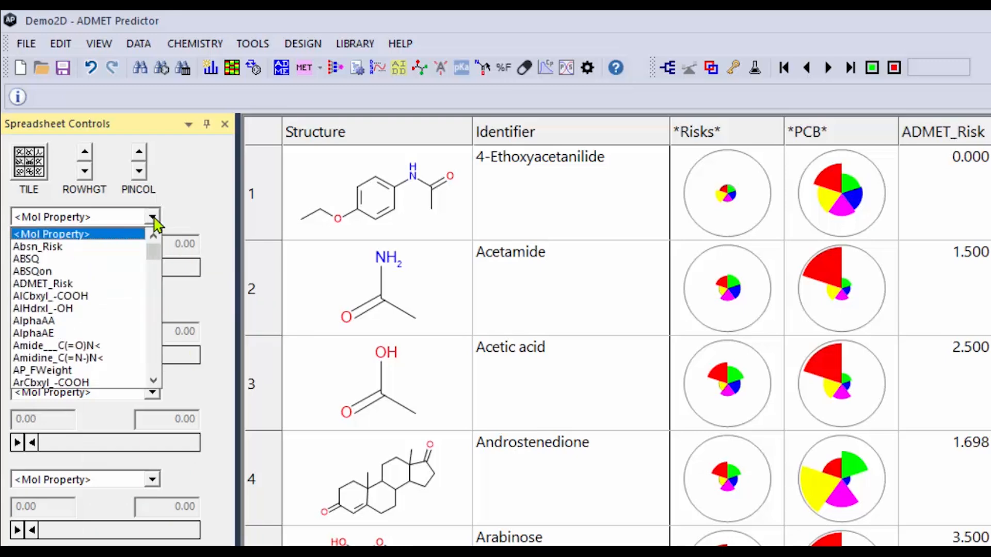
scroll(111, 317, down, 3)
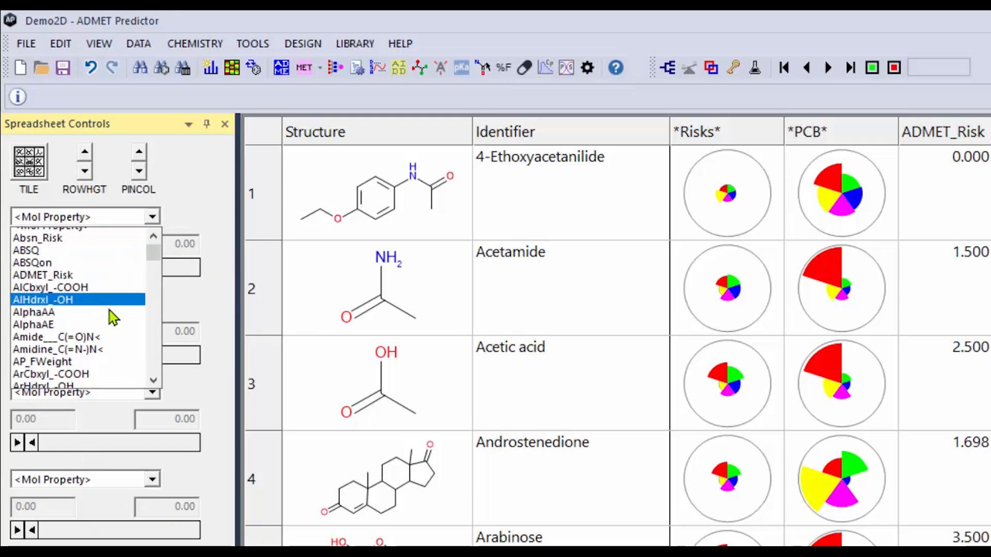
scroll(111, 317, down, 4)
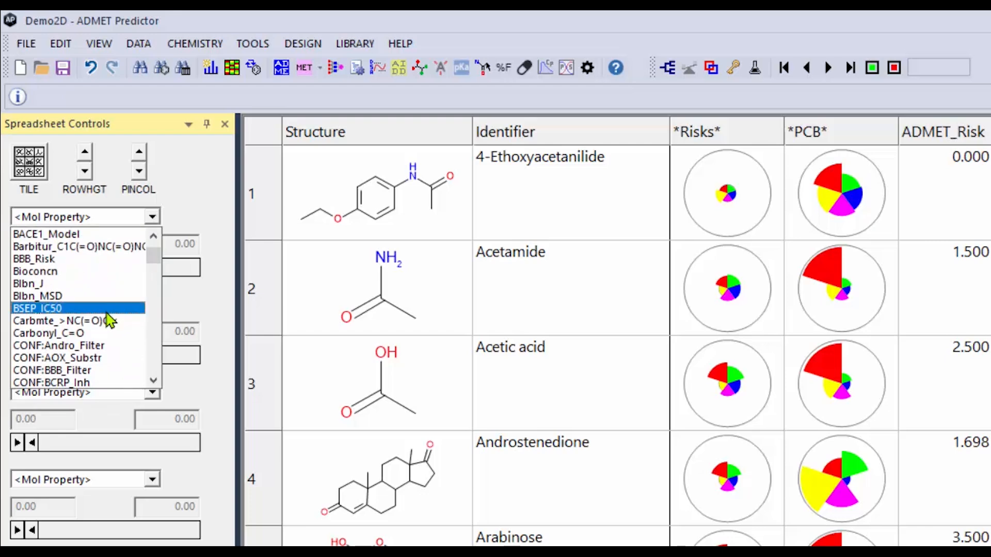
key(m)
scroll(111, 319, down, 1)
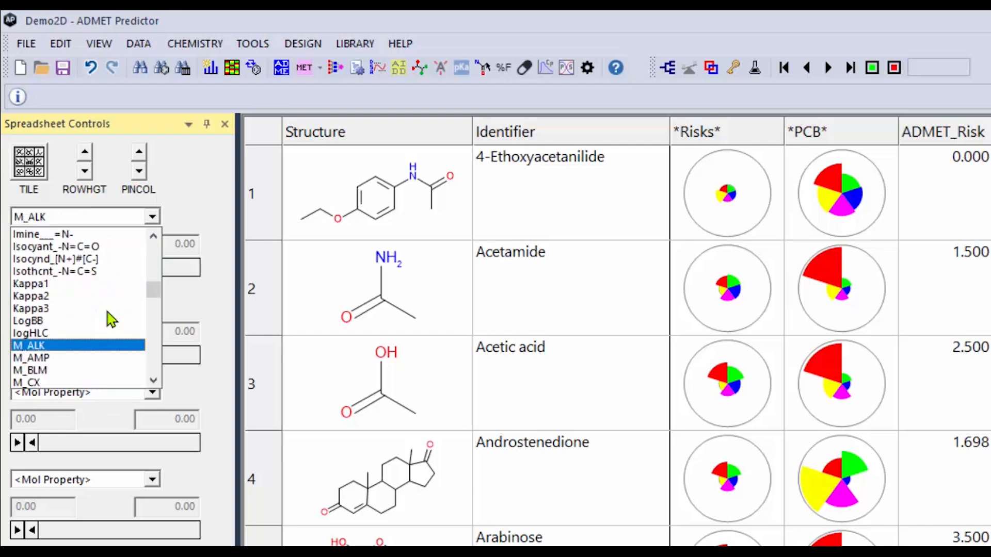
scroll(111, 320, down, 4)
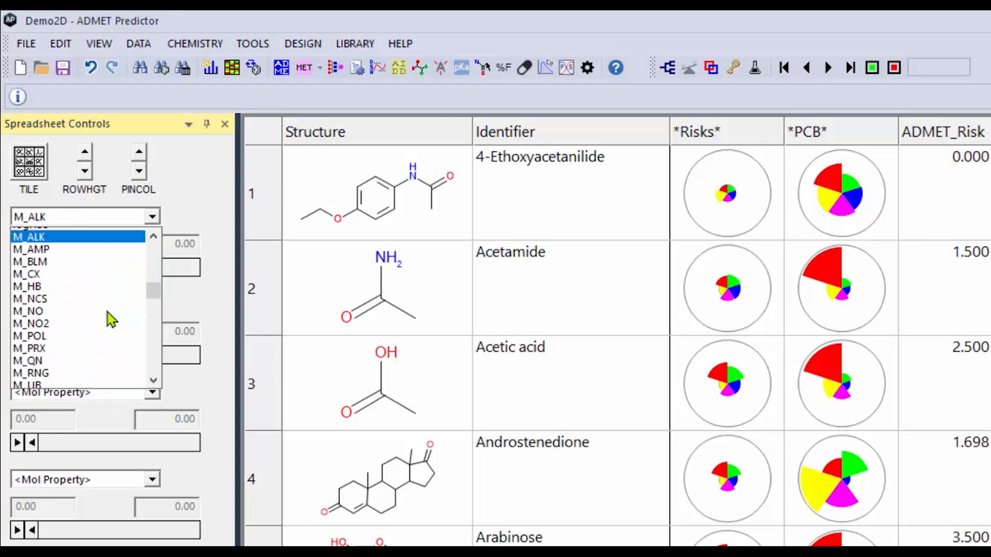
scroll(112, 320, down, 3)
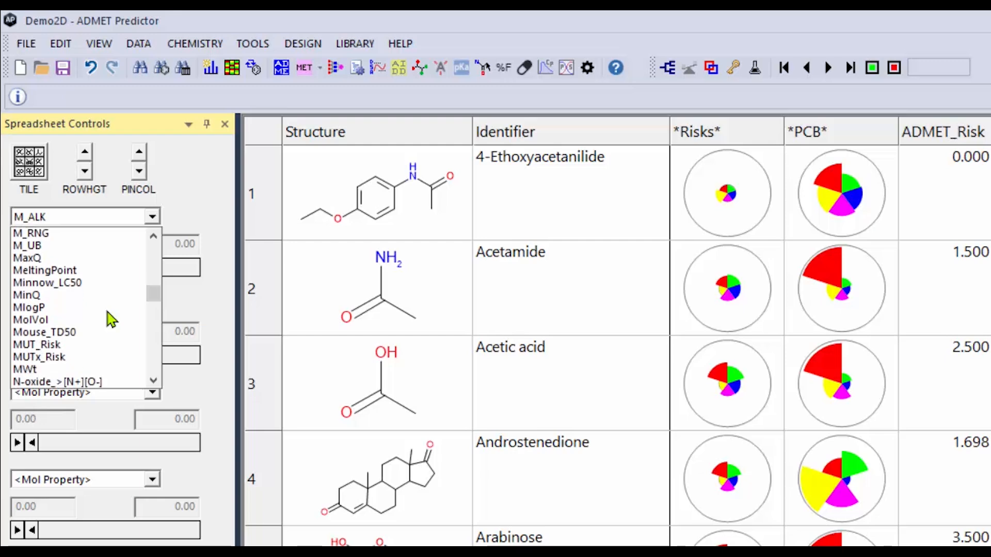
click(81, 358)
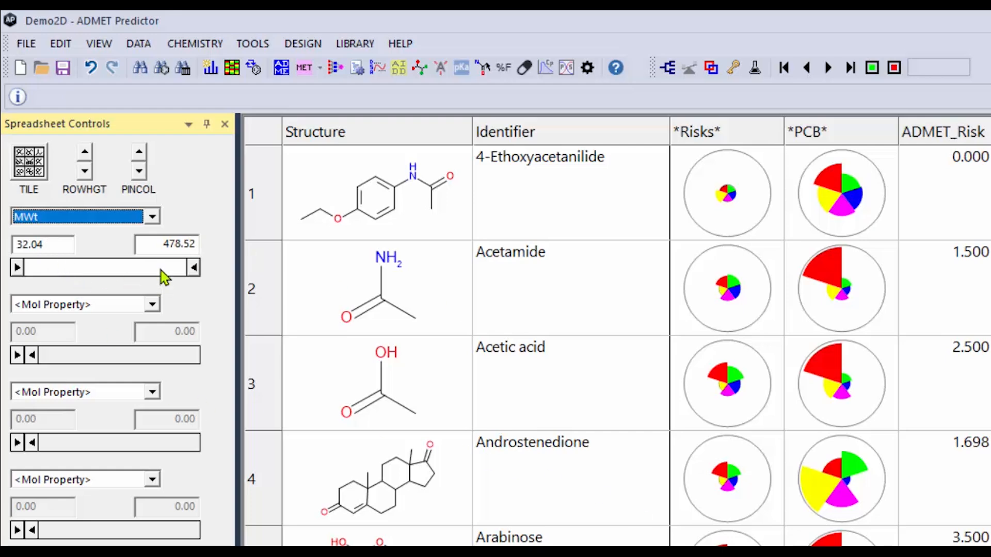
- Set the minimum of the MWt filter to 100
click(53, 245)
drag(53, 246, 17, 245)
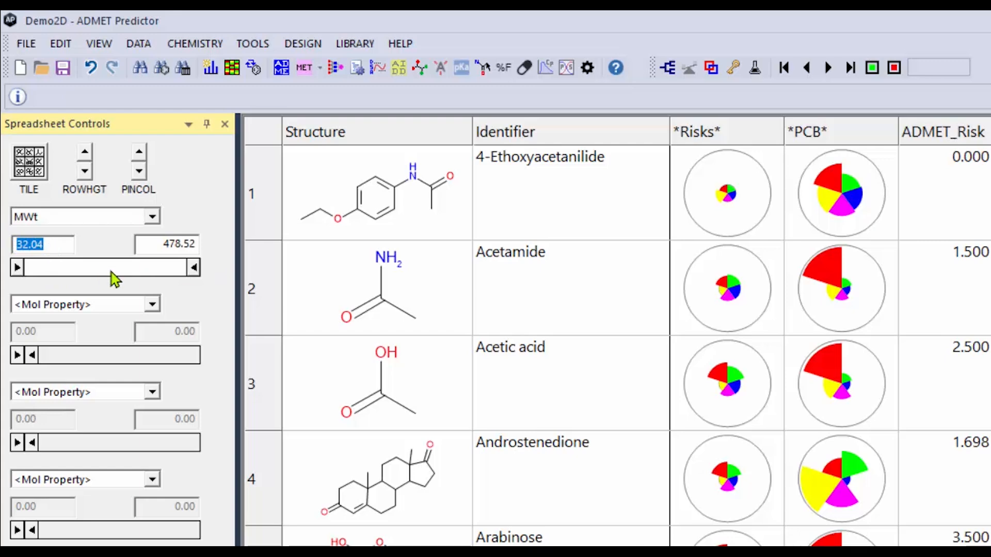
text(100)
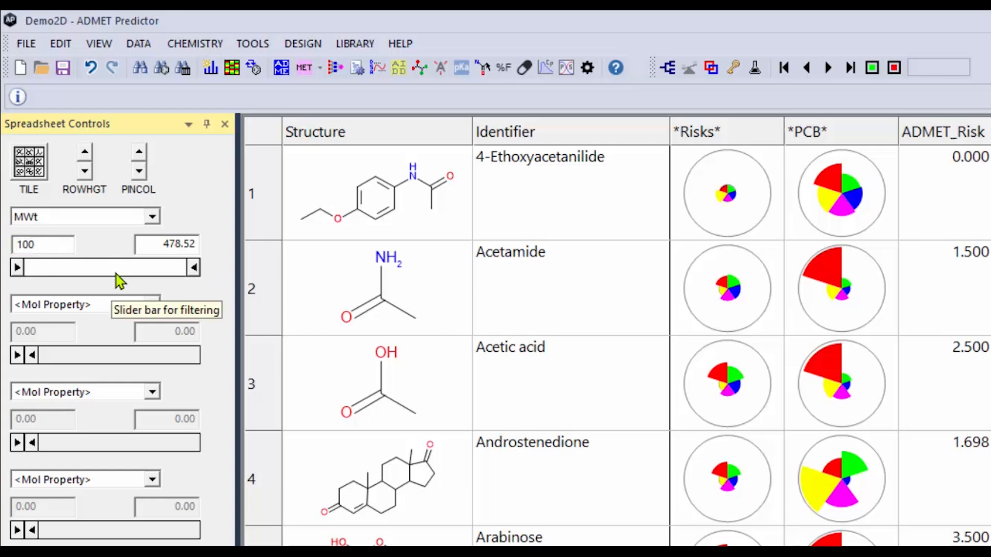
key(Return)
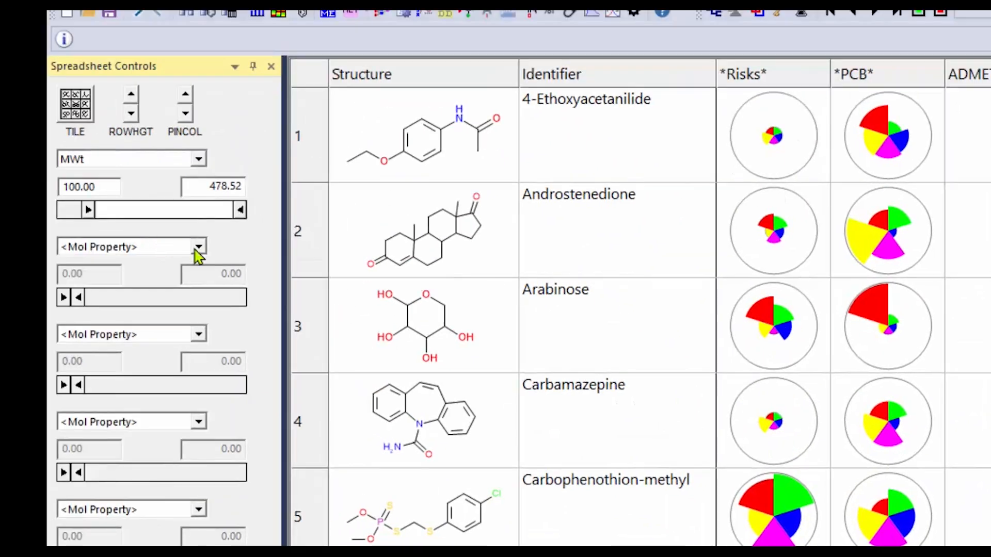
- Choose S+logP as the property of the second spreadsheet filter
click(196, 251)
key(s)
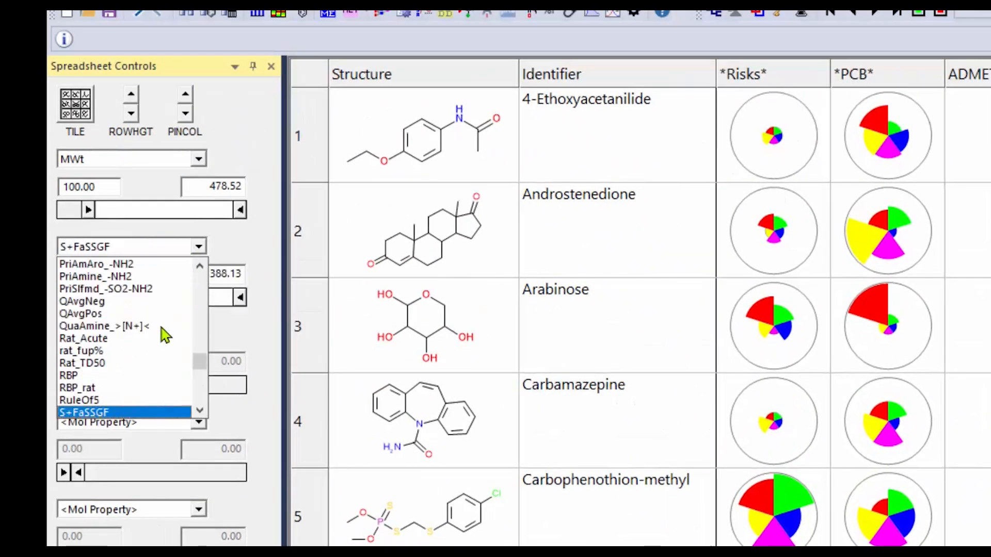
scroll(161, 326, down, 1)
scroll(160, 326, down, 1)
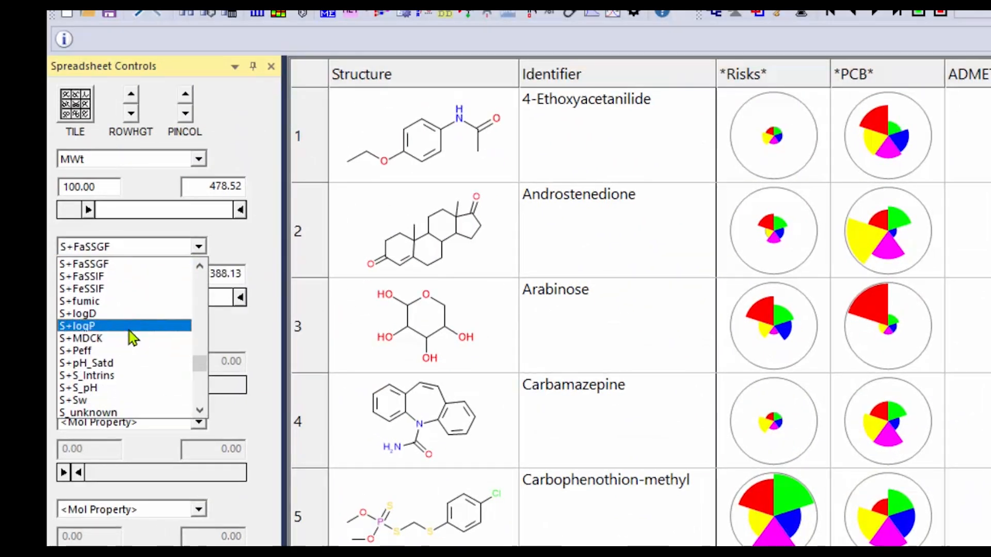
click(133, 326)
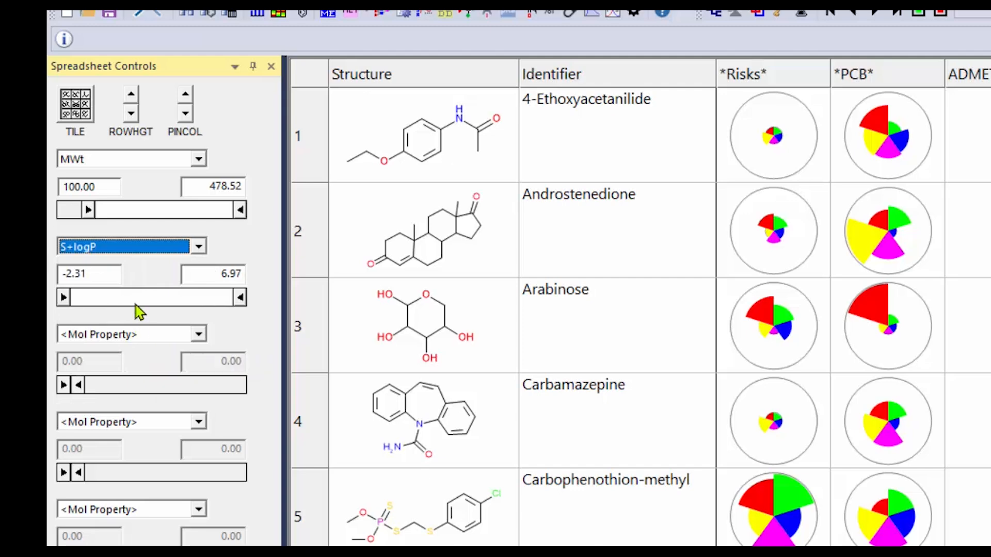
- Set the S+logP filter range to a minimum of 1 and a maximum of 5
drag(113, 280, 49, 272)
text(1)
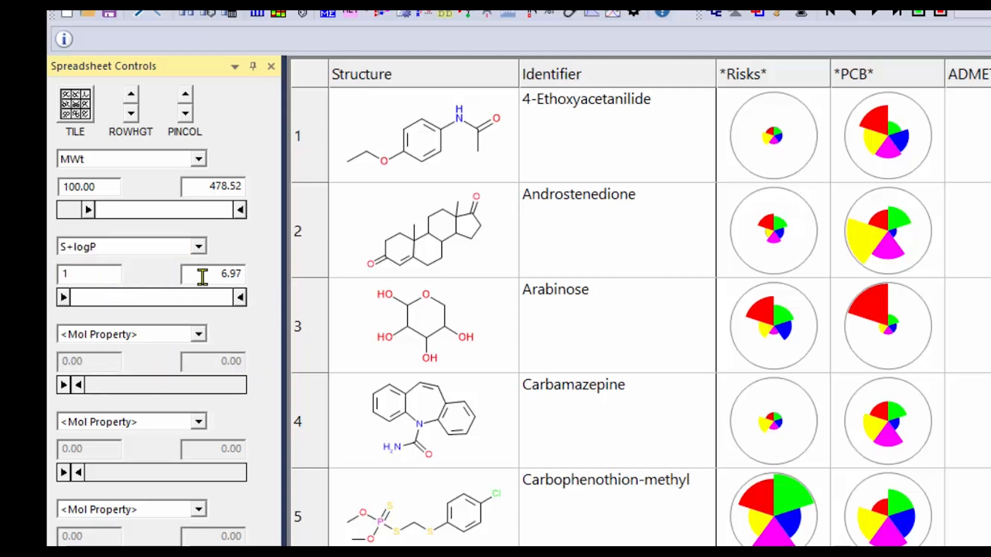
key(Tab)
text(5)
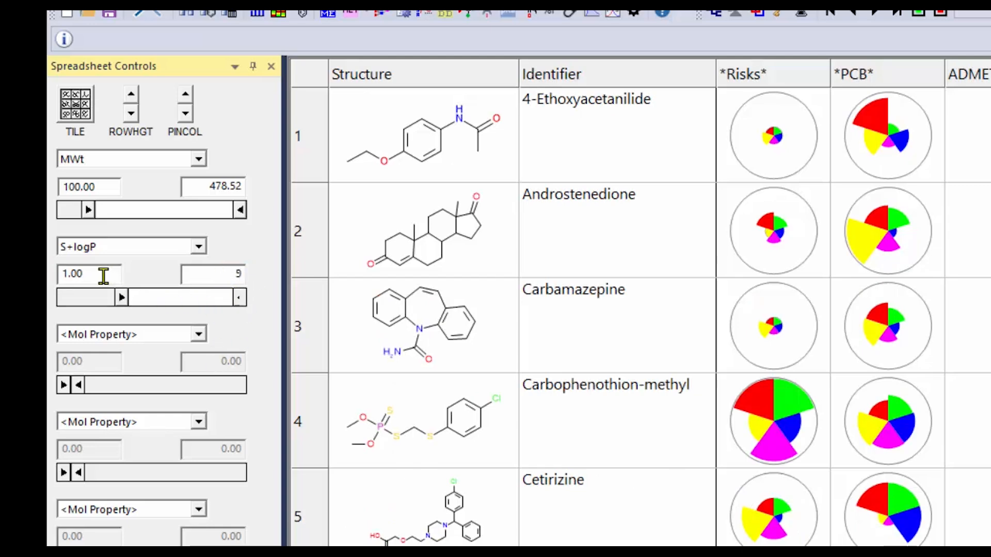
click(101, 276)
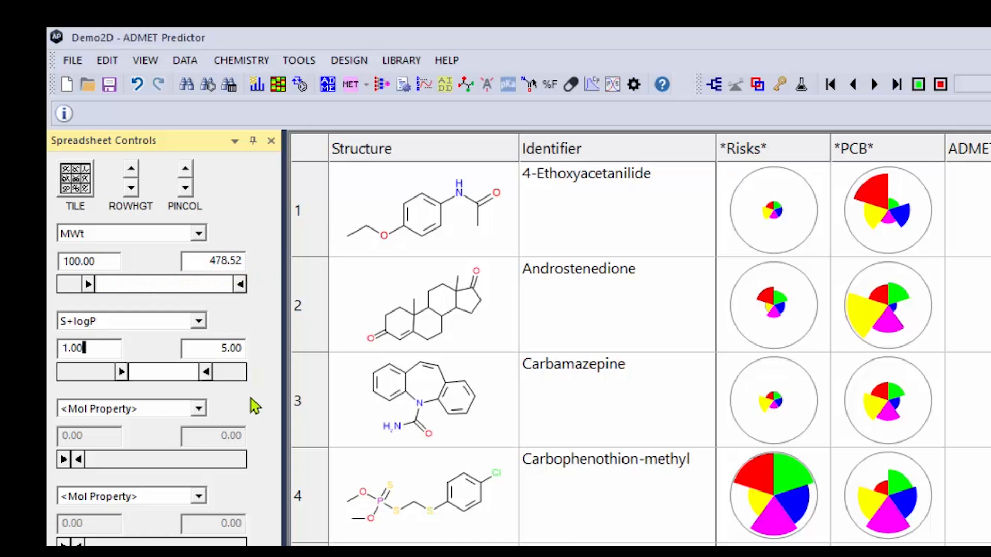
- Clear the S+logP and MWt filters by resetting both of their properties to <Mol Property>
click(199, 322)
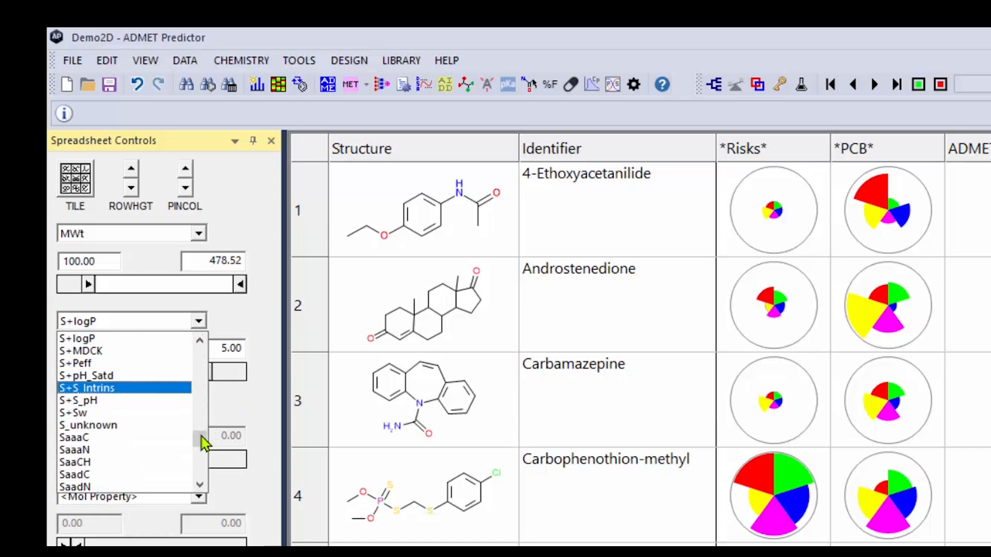
scroll(203, 354, up, 20)
click(191, 338)
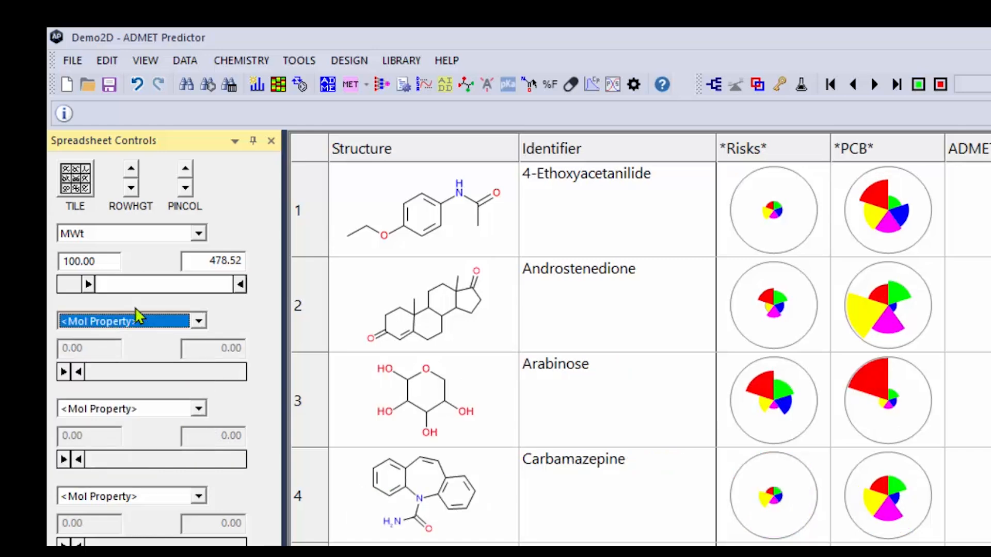
click(198, 234)
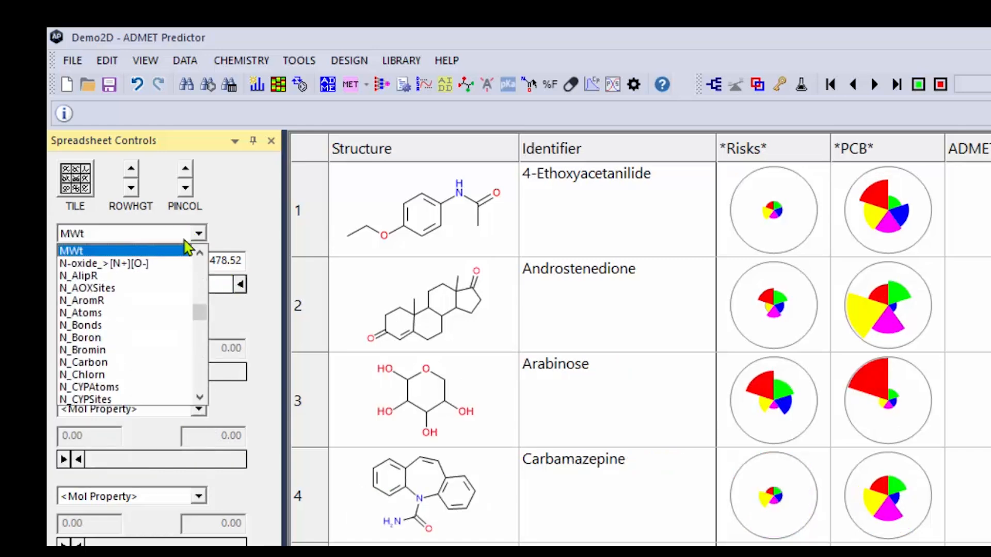
drag(199, 312, 202, 257)
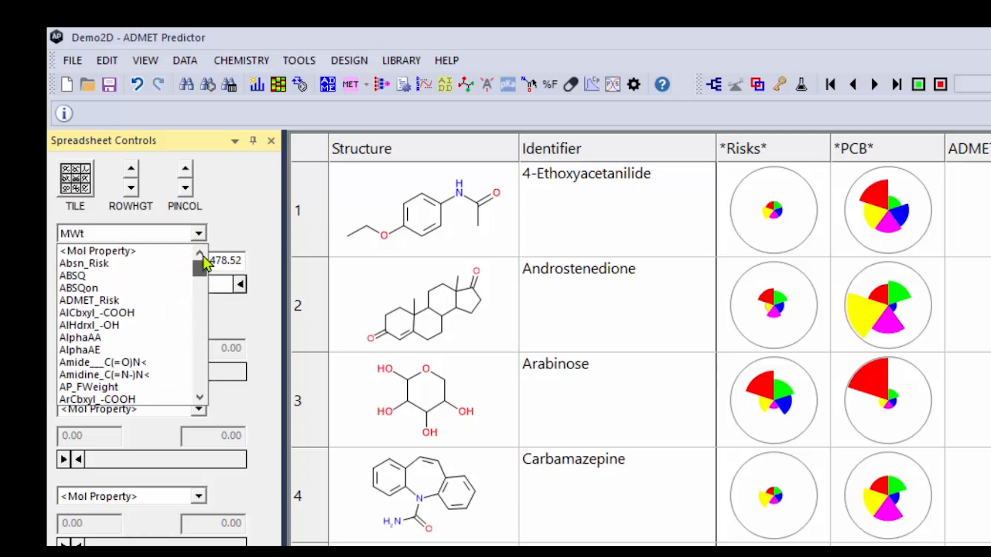
click(159, 247)
click(198, 233)
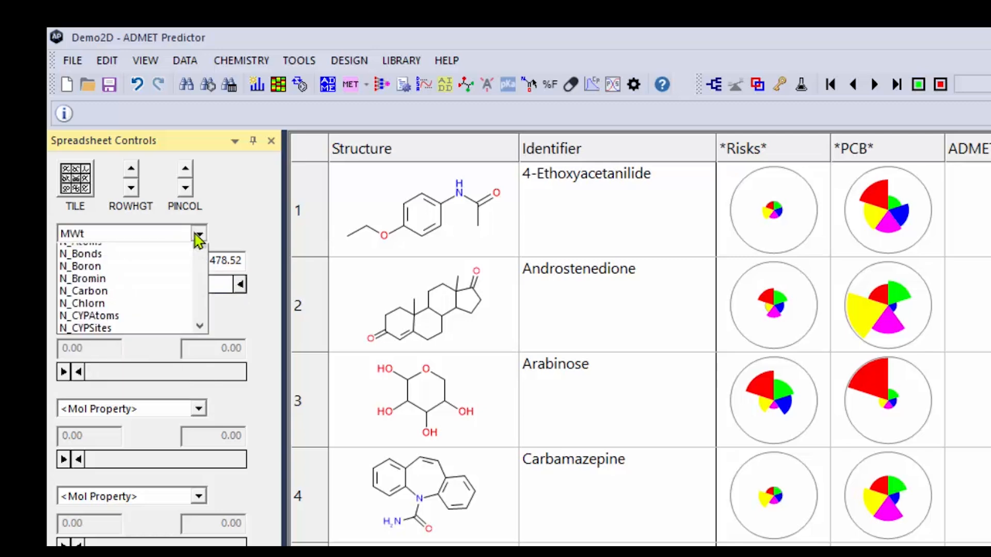
drag(202, 320, 200, 256)
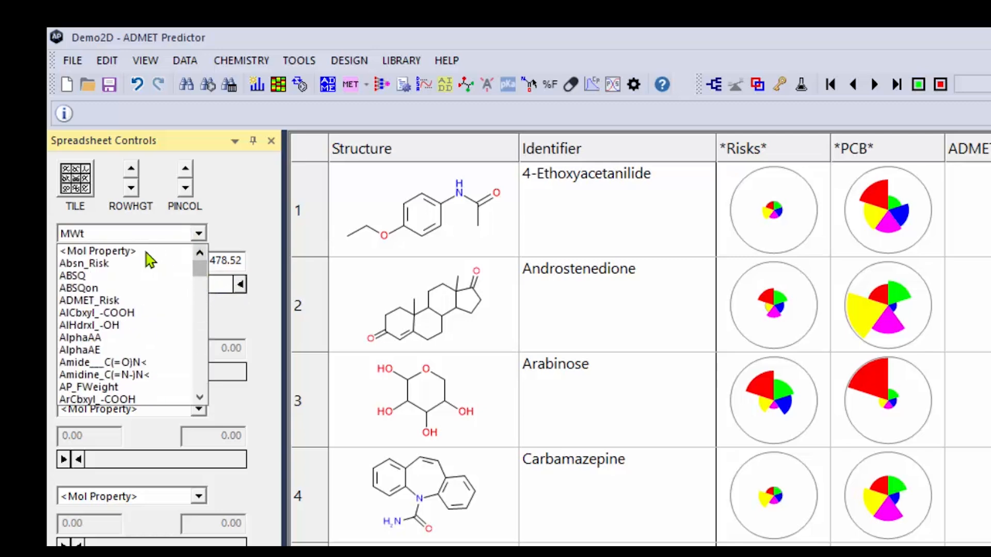
click(146, 252)
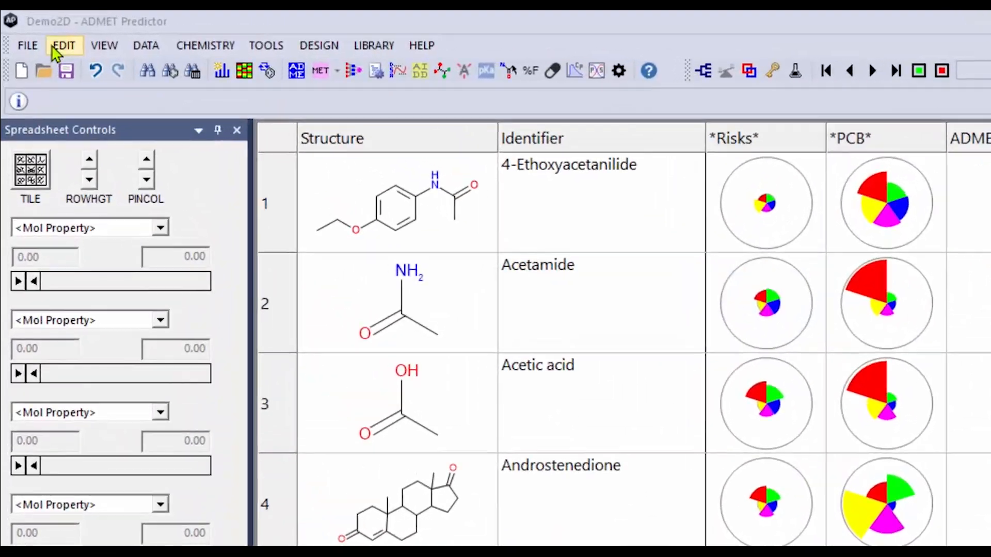
- Find compounds by the text query "No" in the CYP2C9_Substr attribute, allowing partial matches
click(29, 28)
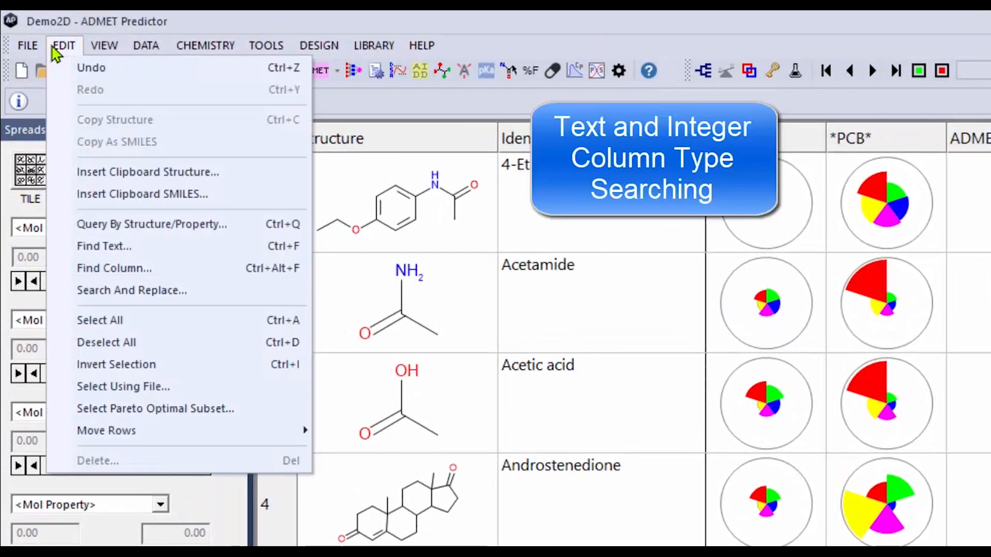
click(161, 257)
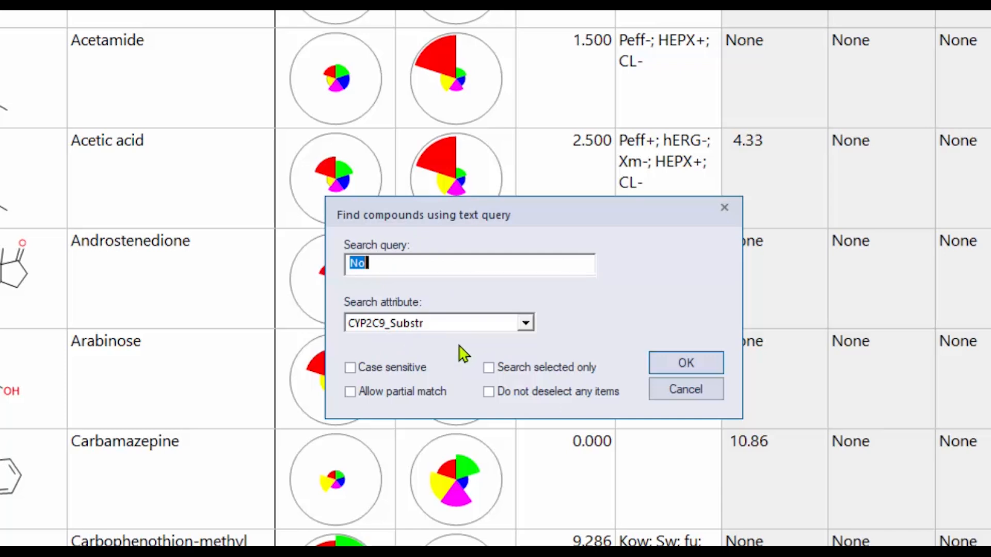
click(419, 392)
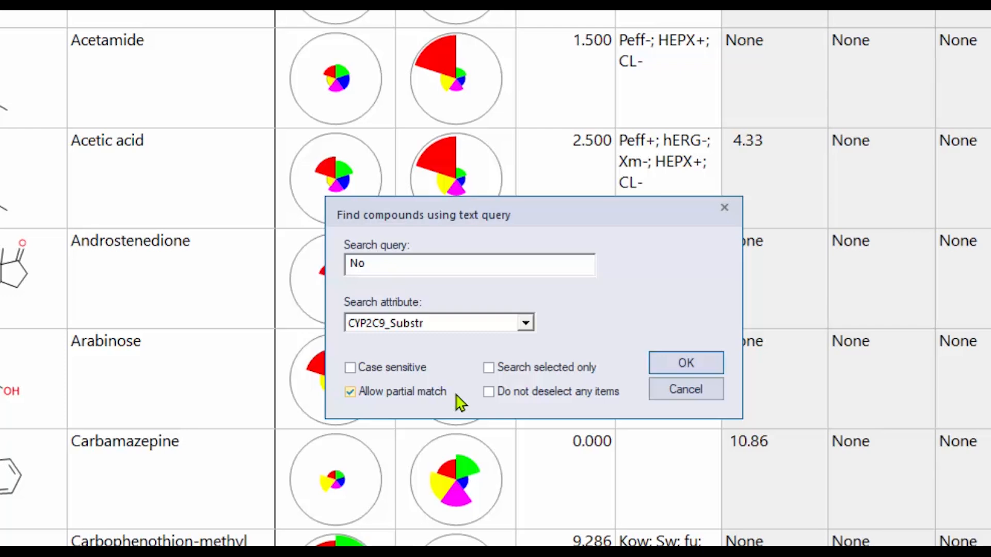
click(711, 369)
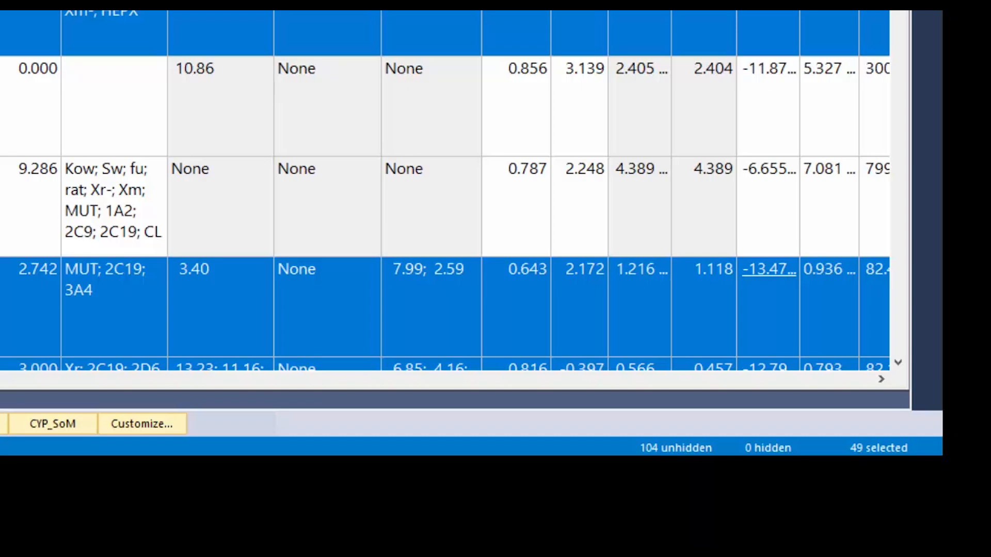
- Move the selected CYP2C9 non-substrate compounds to the top of the spreadsheet and review the CYP2C9_Substr column
scroll(444, 206, right, 5)
scroll(444, 207, right, 10)
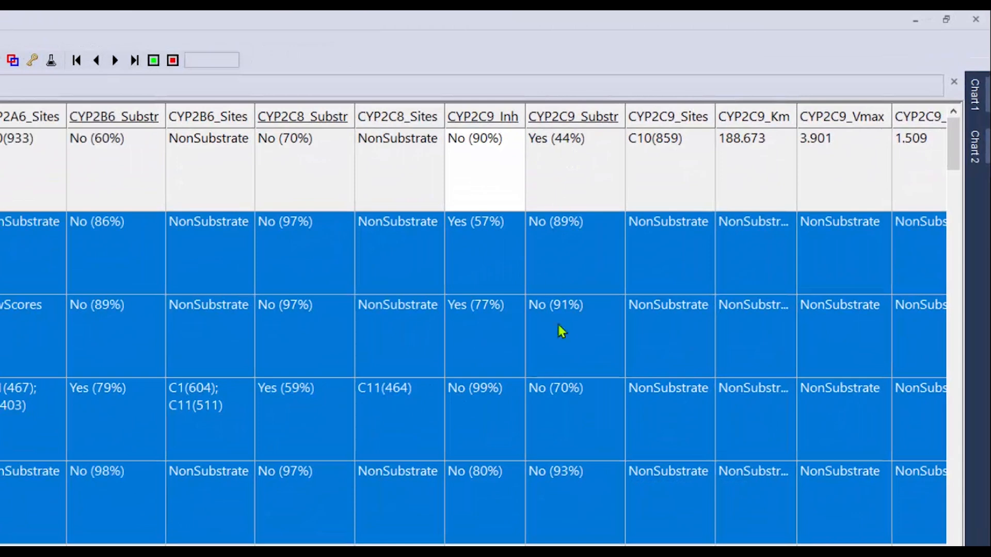
right_click(565, 263)
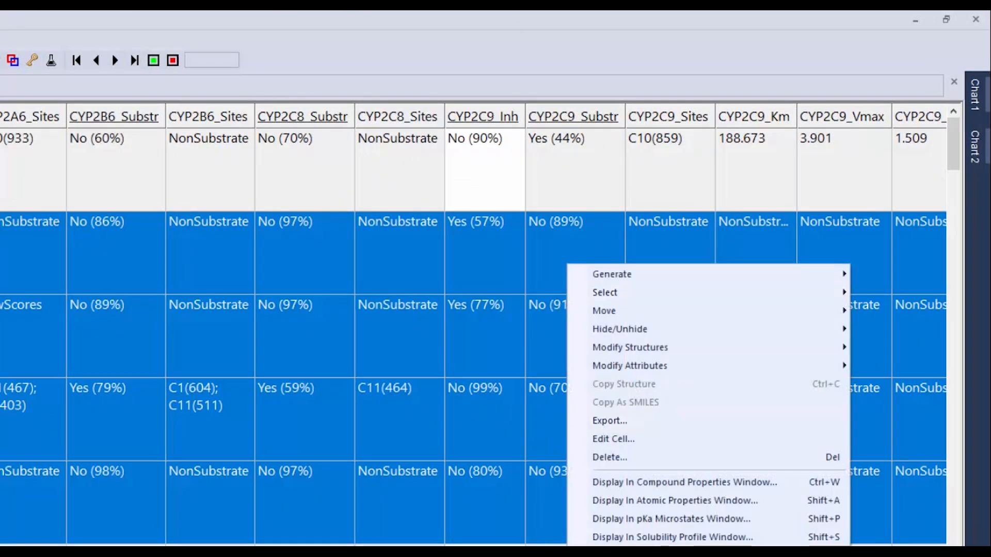
mouse_move(630, 316)
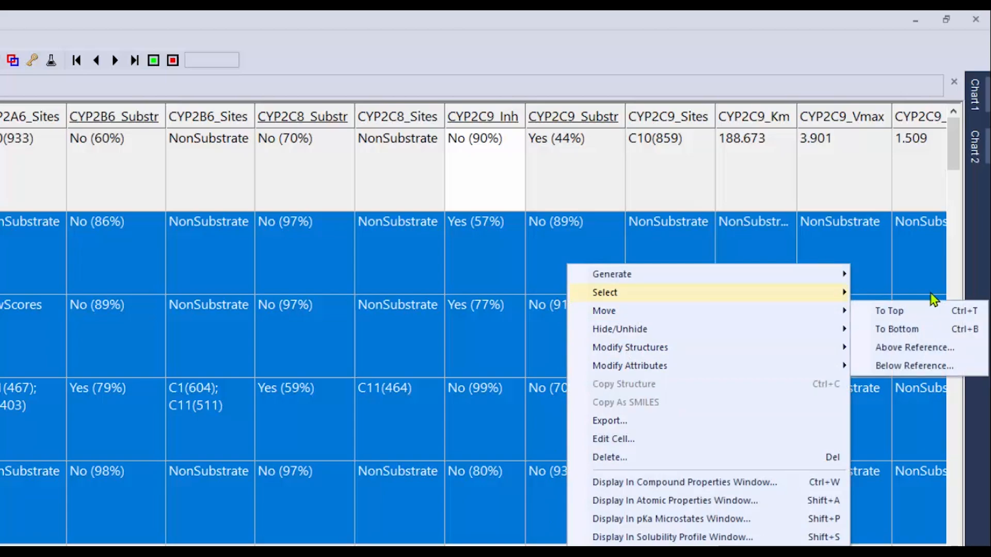
click(913, 316)
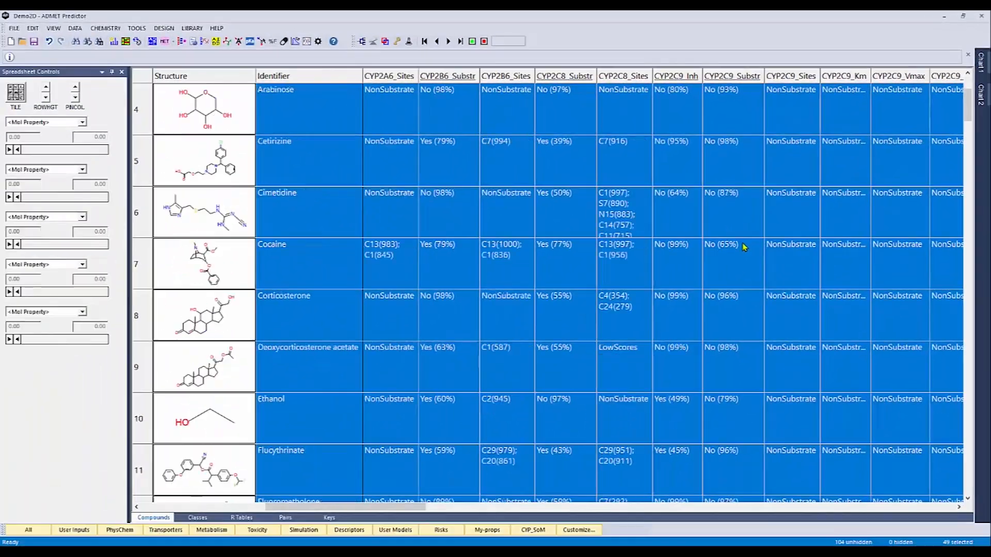
scroll(743, 247, down, 12)
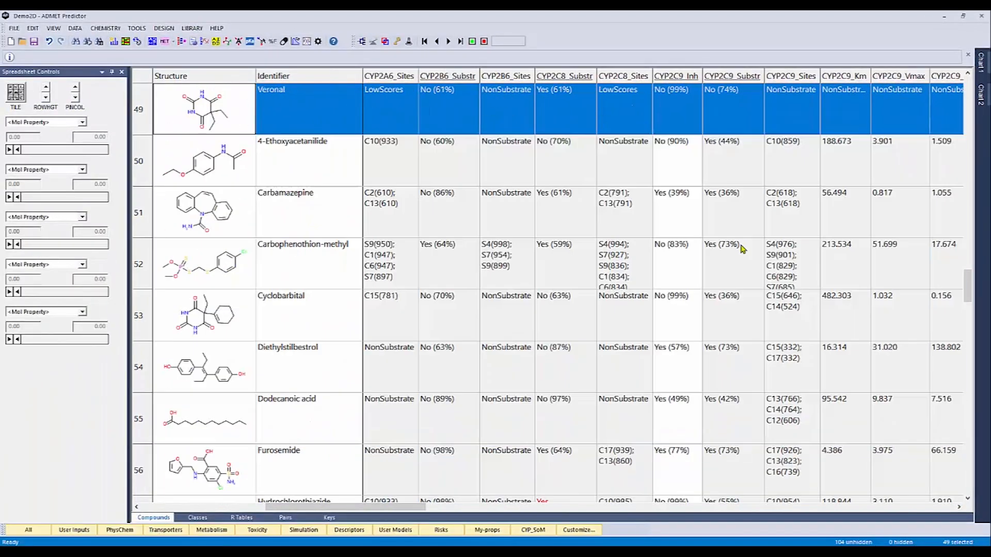
scroll(741, 250, down, 3)
scroll(741, 251, up, 19)
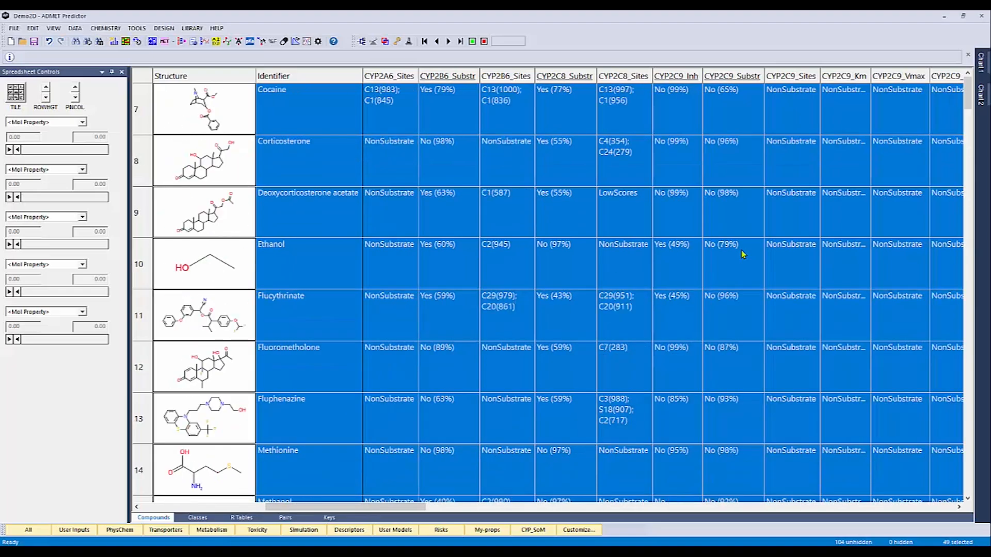
- Find compounds with the text "No" in CYP2C19_Substr, allowing partial matches and not deselecting any already selected items
click(33, 29)
click(61, 134)
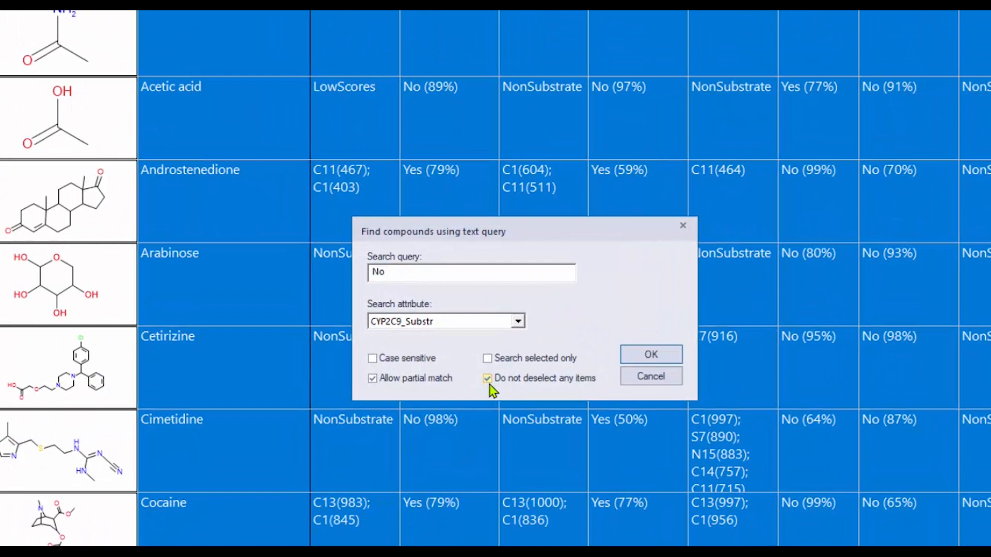
click(518, 321)
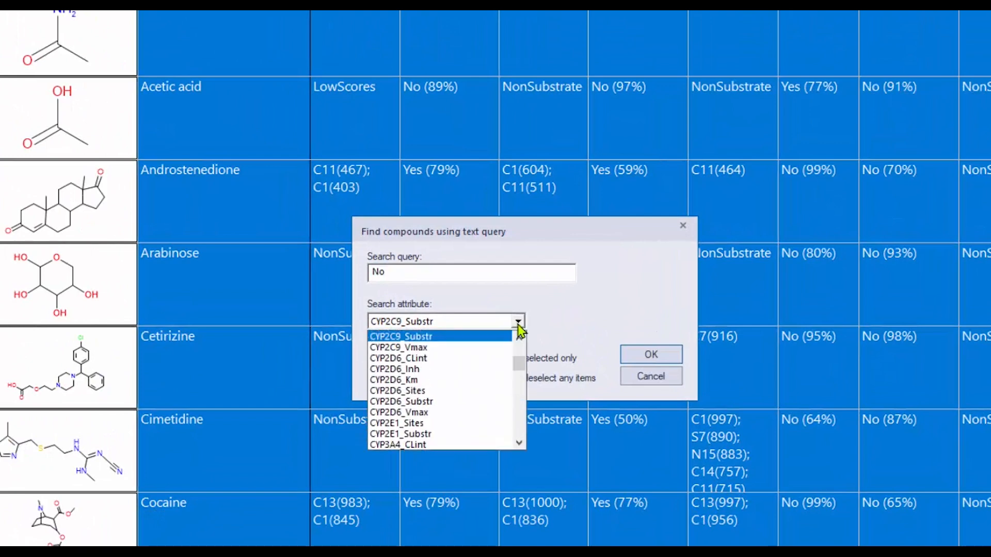
click(519, 337)
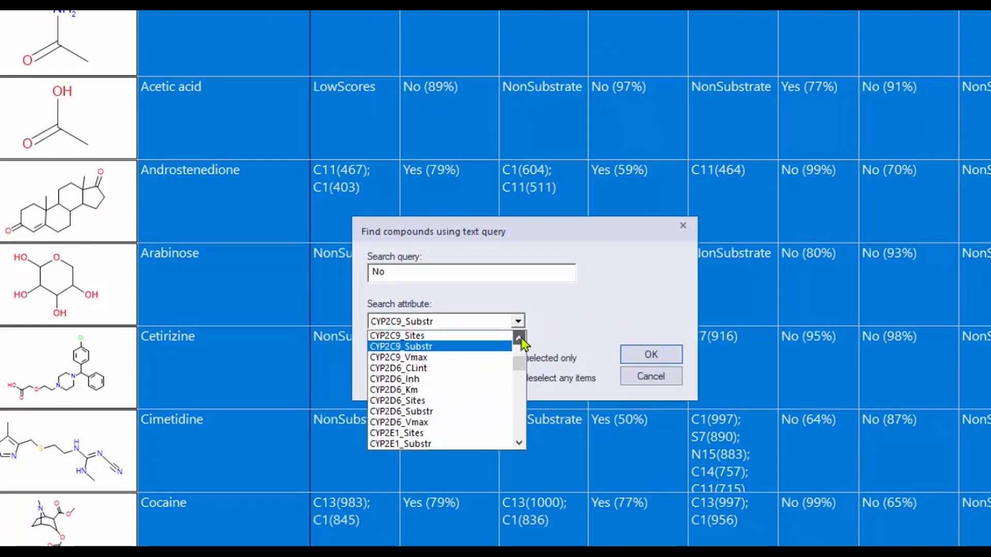
click(519, 337)
click(519, 337)
click(519, 337)
click(519, 337)
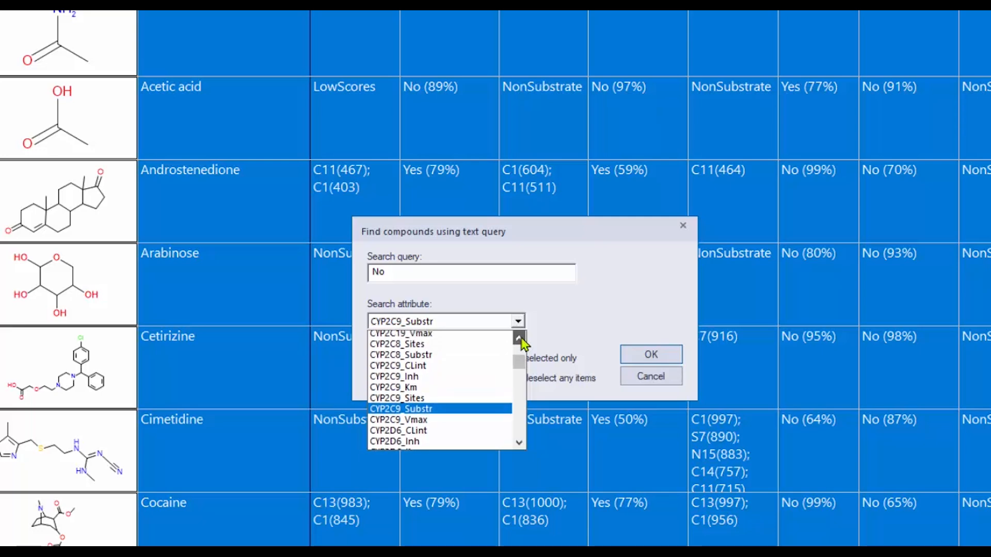
click(519, 337)
click(519, 338)
click(519, 338)
click(519, 338)
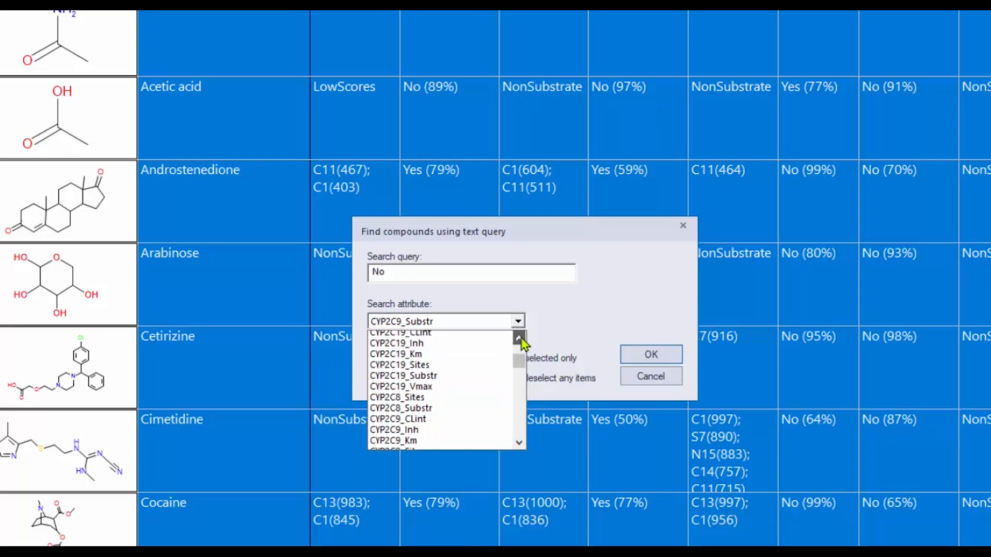
click(519, 338)
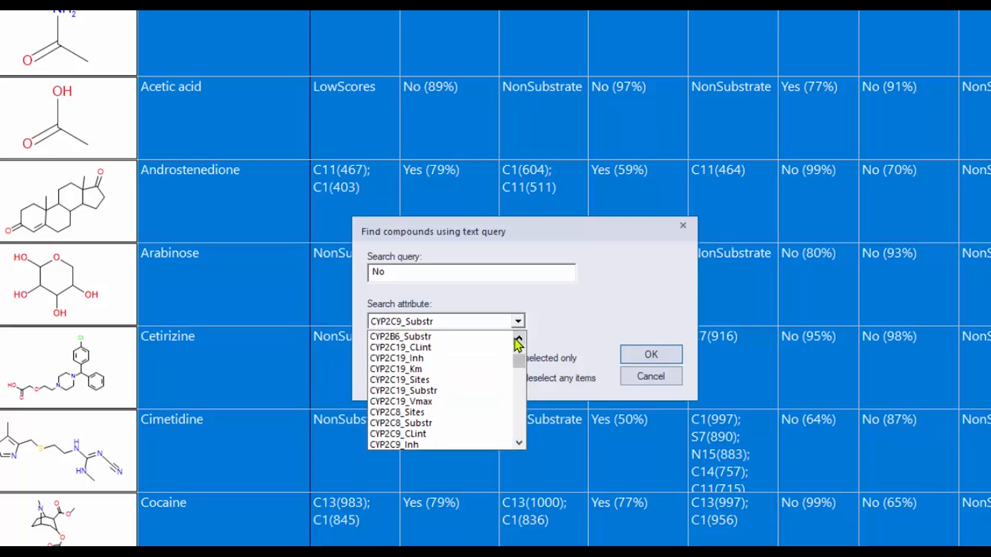
click(441, 393)
click(650, 355)
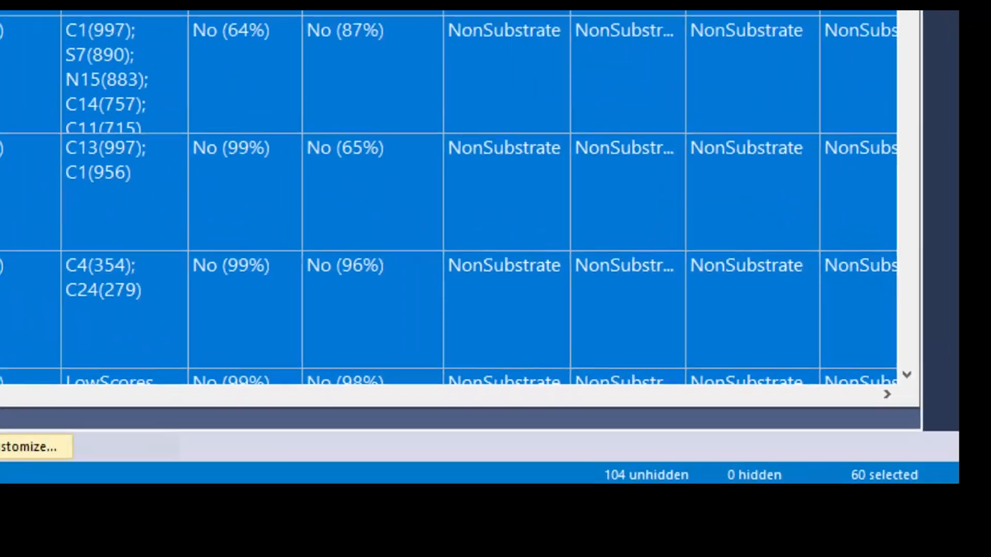
- Start a structure/property query in the Query Wizard and add the S+logP attribute to it
click(33, 28)
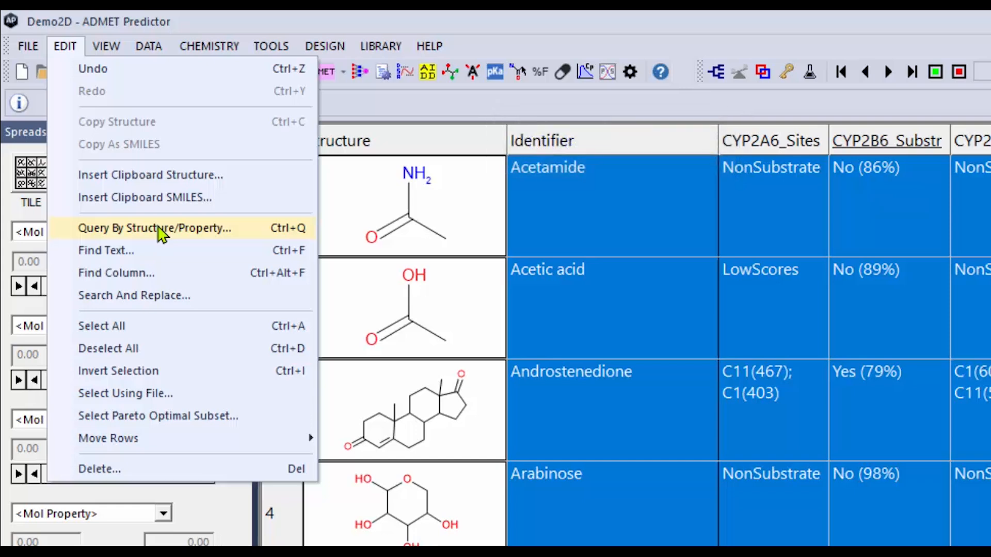
click(162, 229)
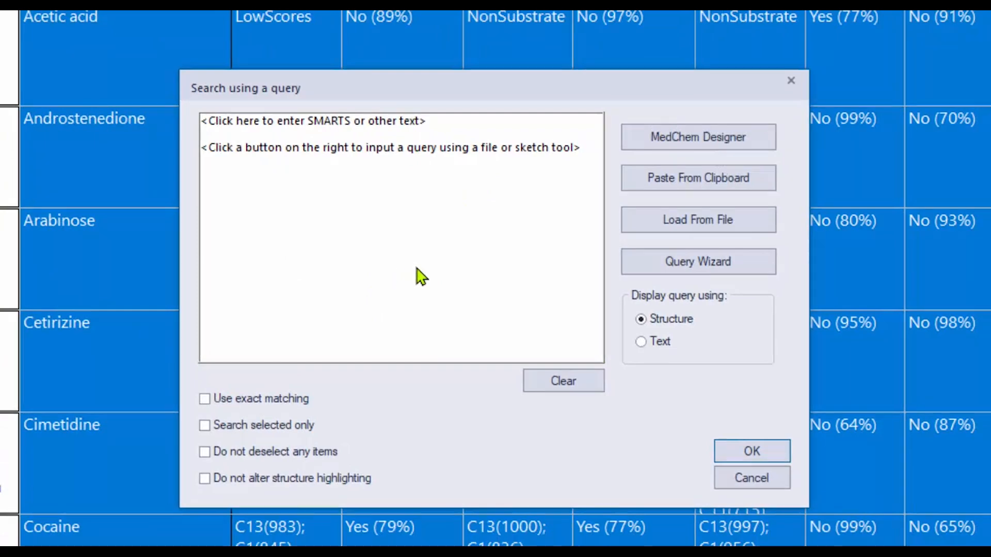
click(677, 278)
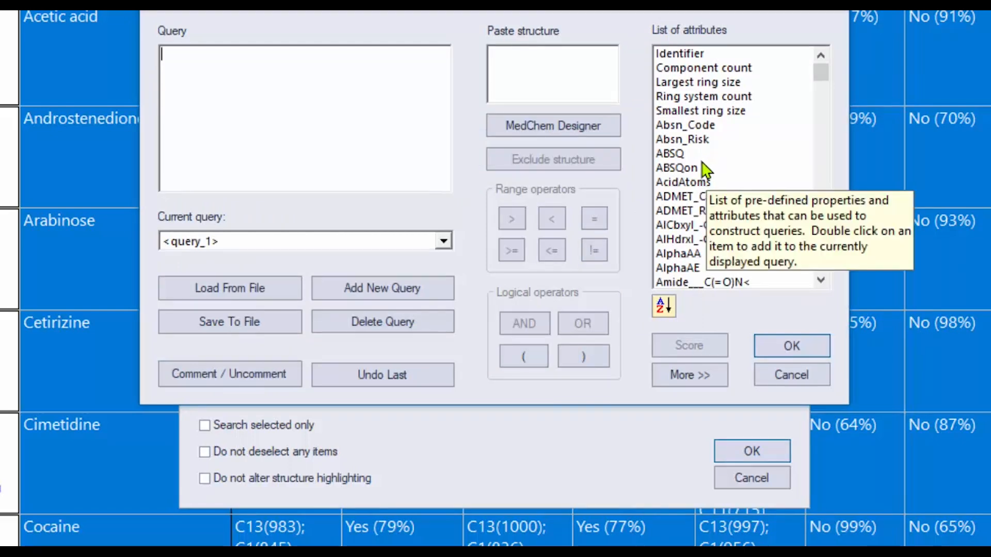
click(706, 201)
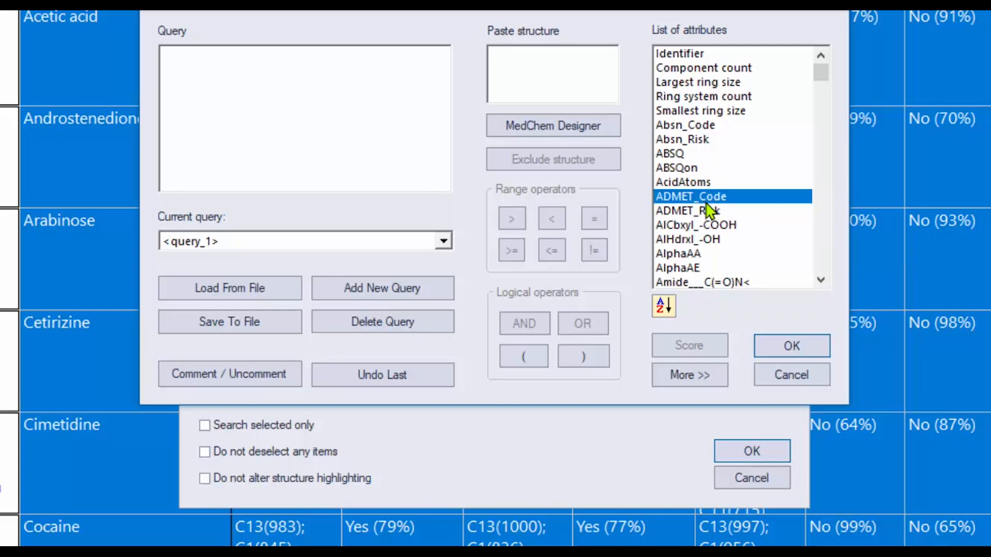
key(s)
scroll(769, 258, down, 5)
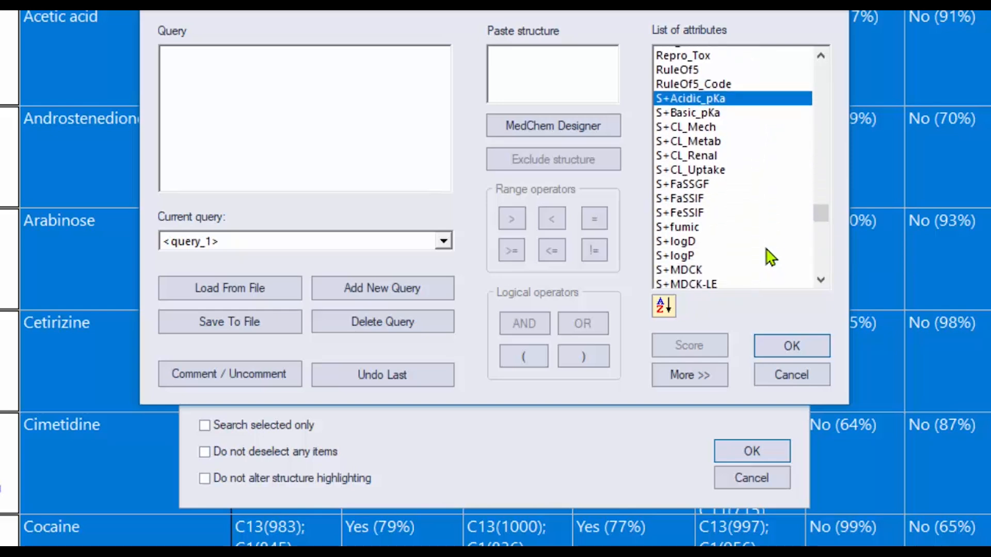
click(682, 211)
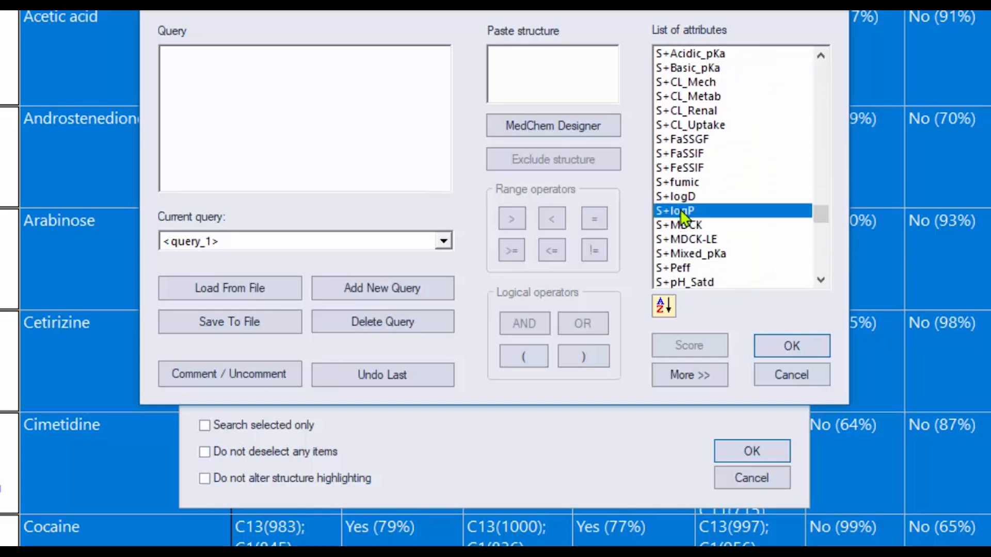
double_click(679, 216)
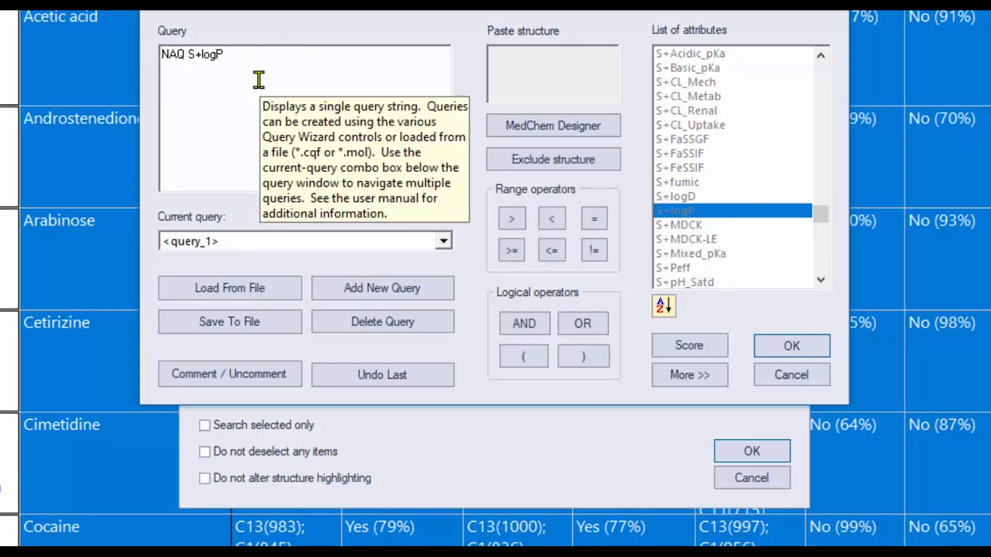
- Set the S+logP condition in the query to greater than 2
click(512, 219)
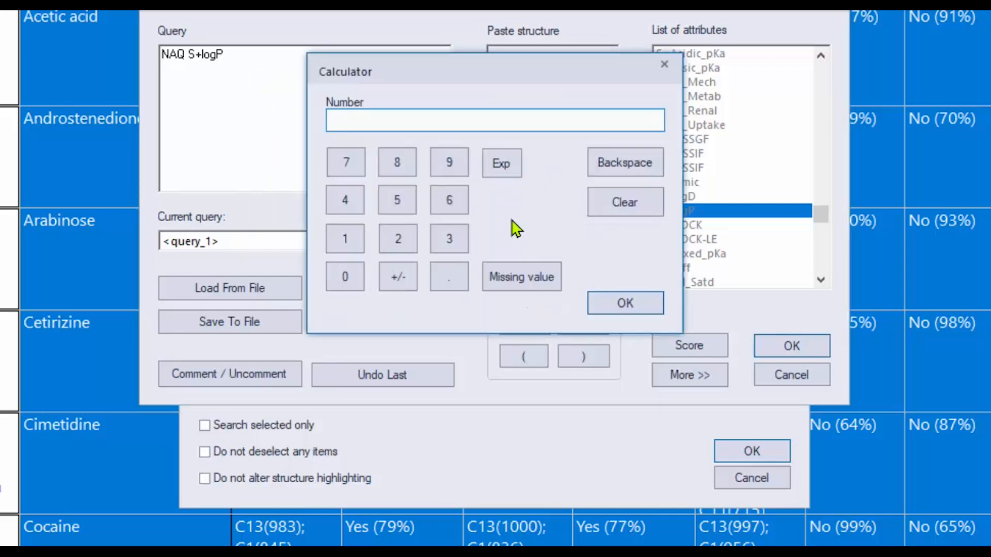
click(399, 244)
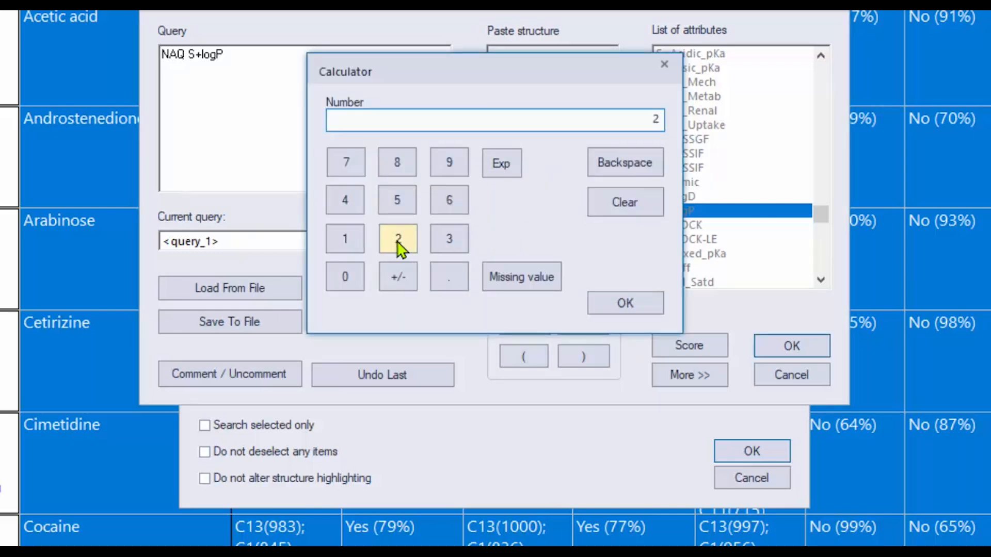
click(621, 304)
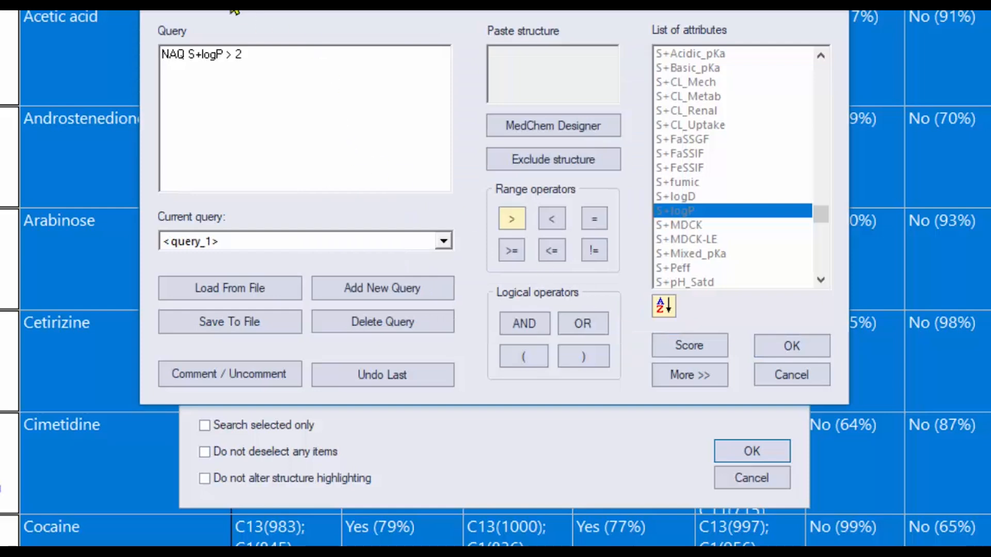
- Extend the query with AND S+Peff less than 2 and accept it in the Query Wizard
click(534, 326)
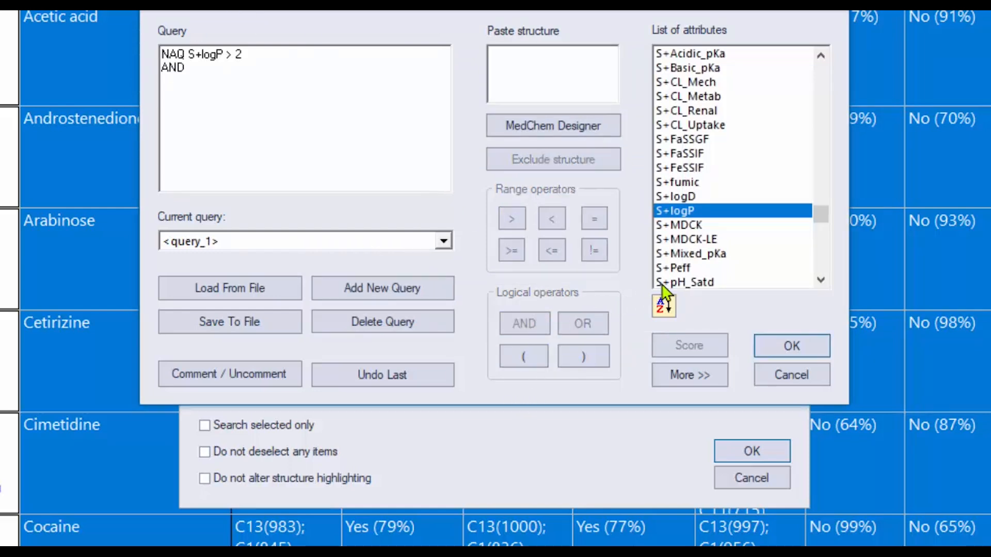
click(685, 274)
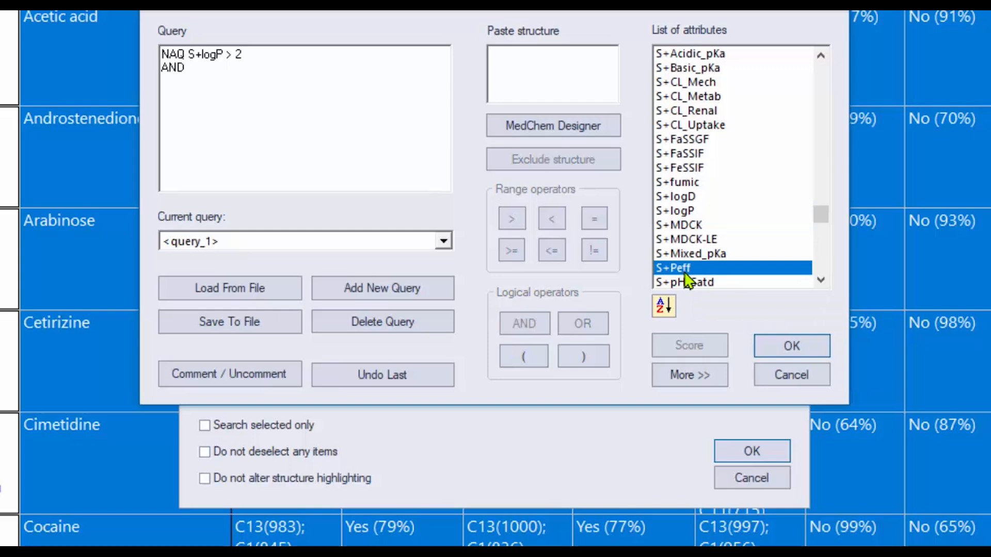
double_click(686, 274)
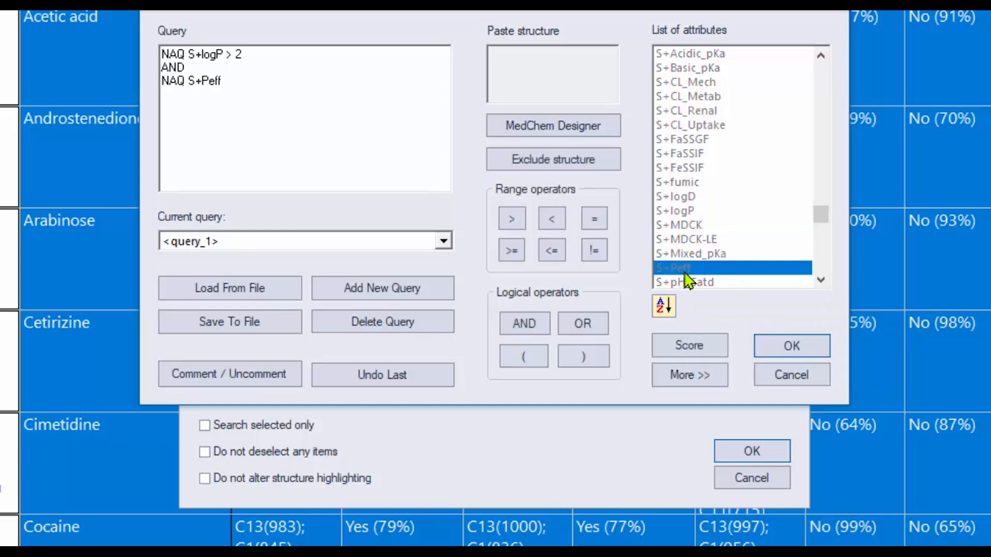
click(550, 221)
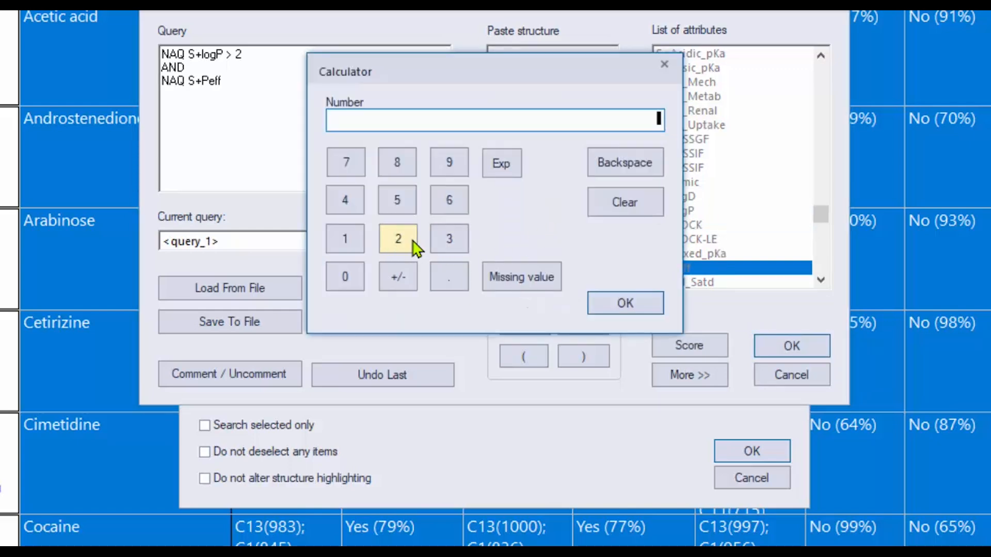
click(398, 238)
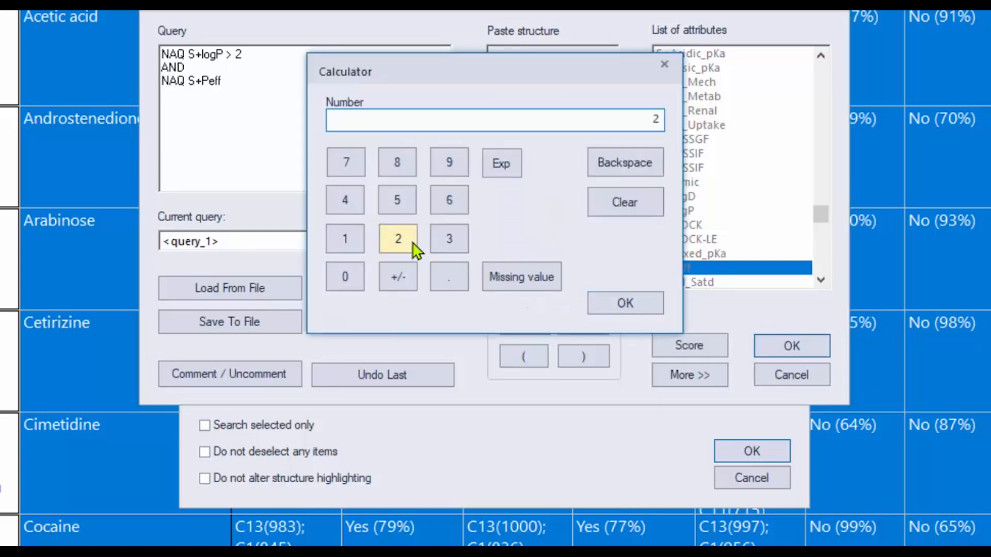
click(615, 304)
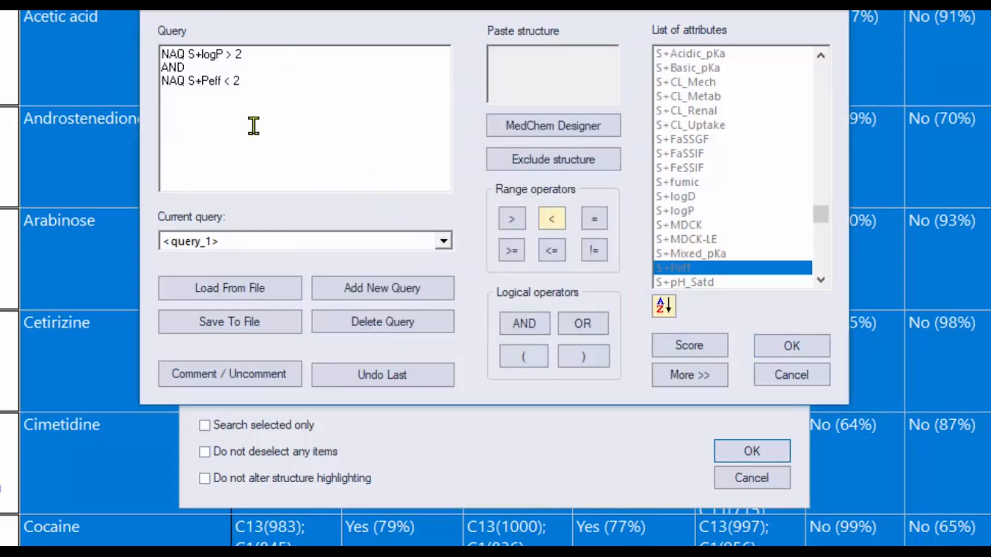
click(791, 347)
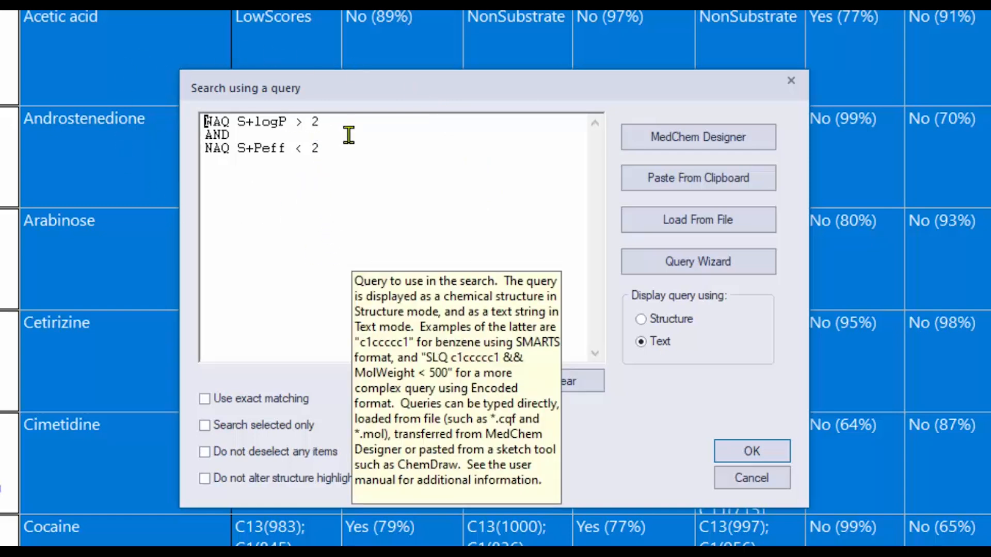
- Run the compound search with the query S+logP > 2 AND S+Peff < 2
drag(376, 94, 488, 82)
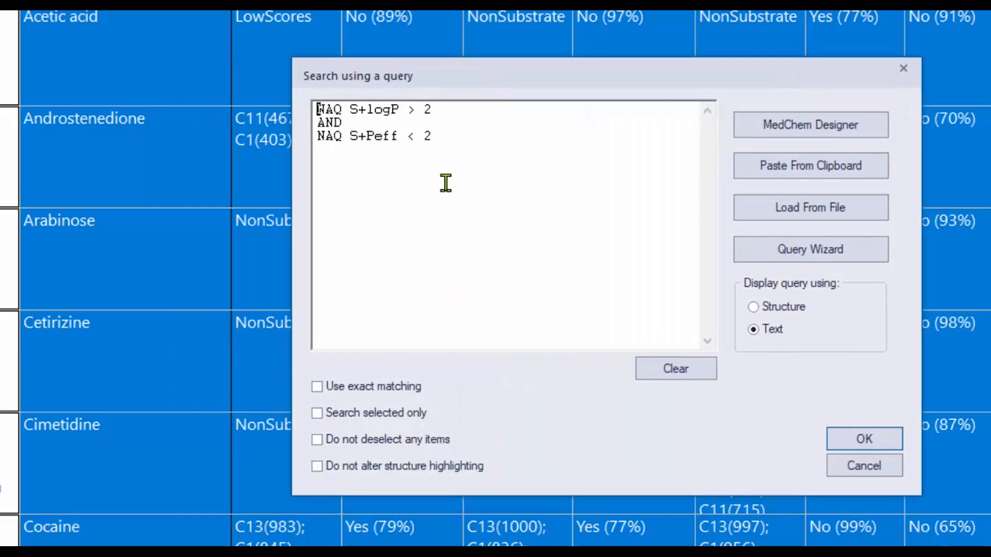
click(837, 257)
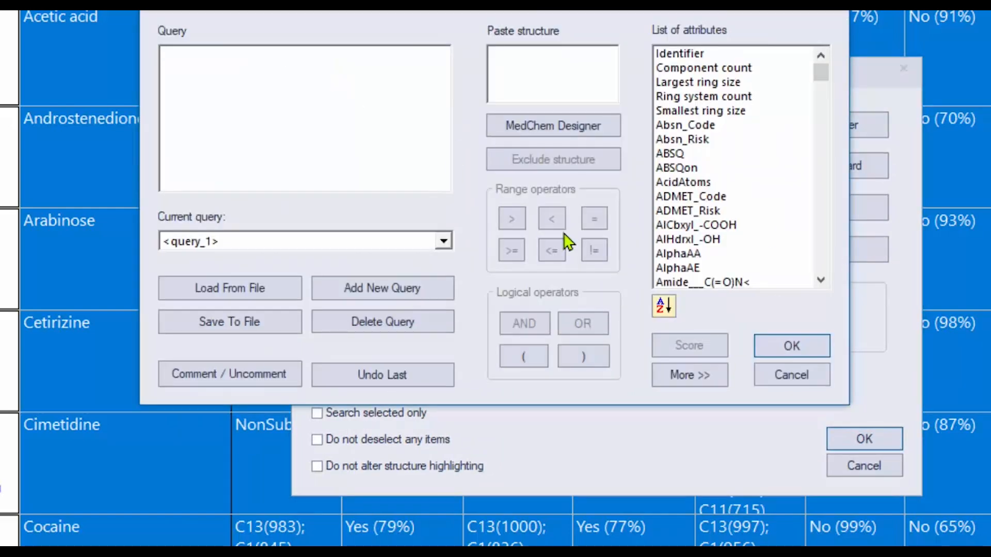
click(792, 375)
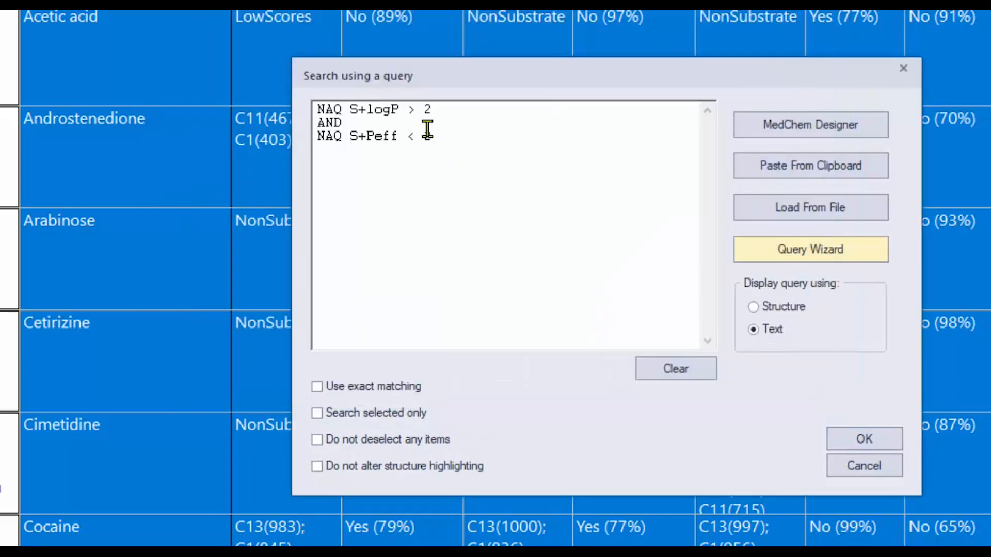
click(842, 443)
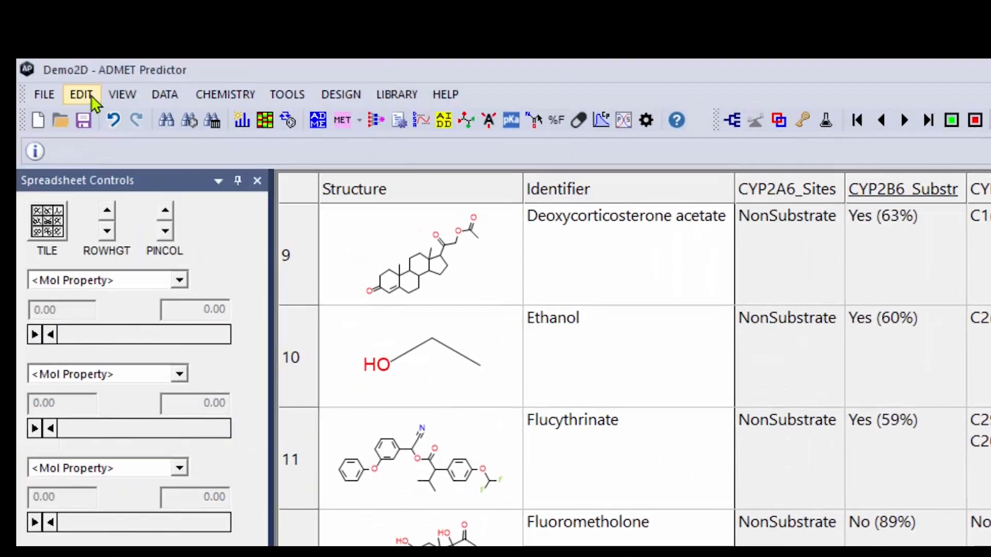
- Reopen the query search, change the S+Peff condition to less than 3 and run the search again
click(82, 95)
click(199, 279)
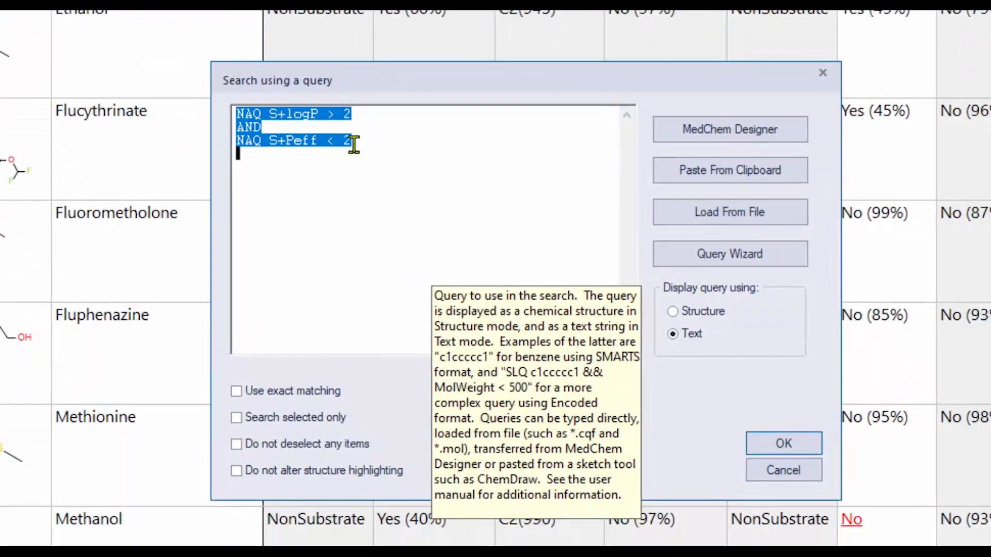
click(850, 456)
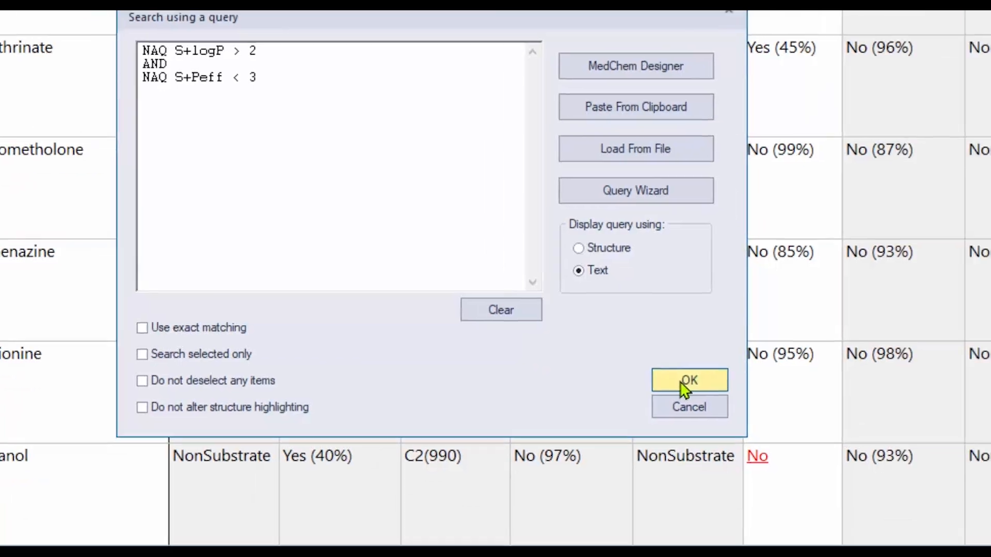
click(784, 444)
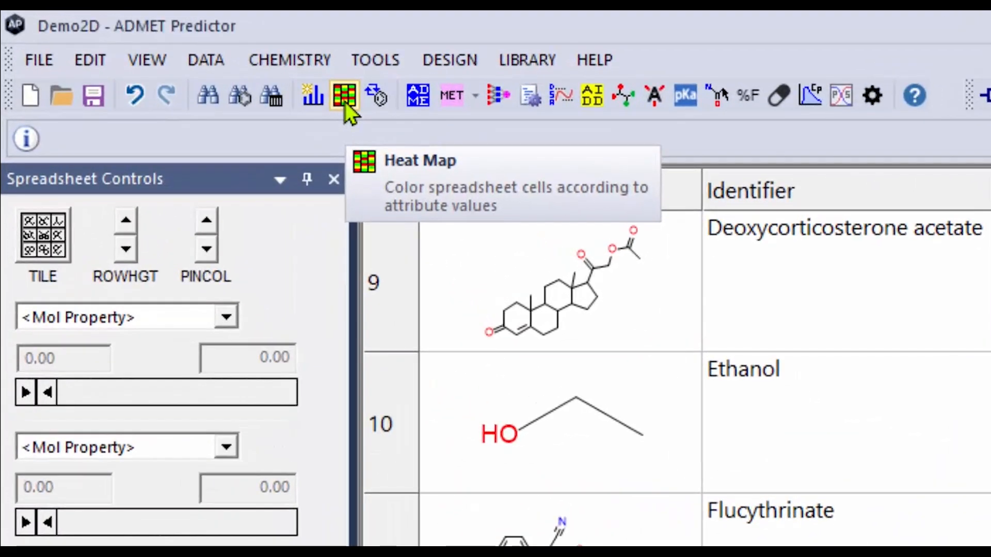
click(344, 102)
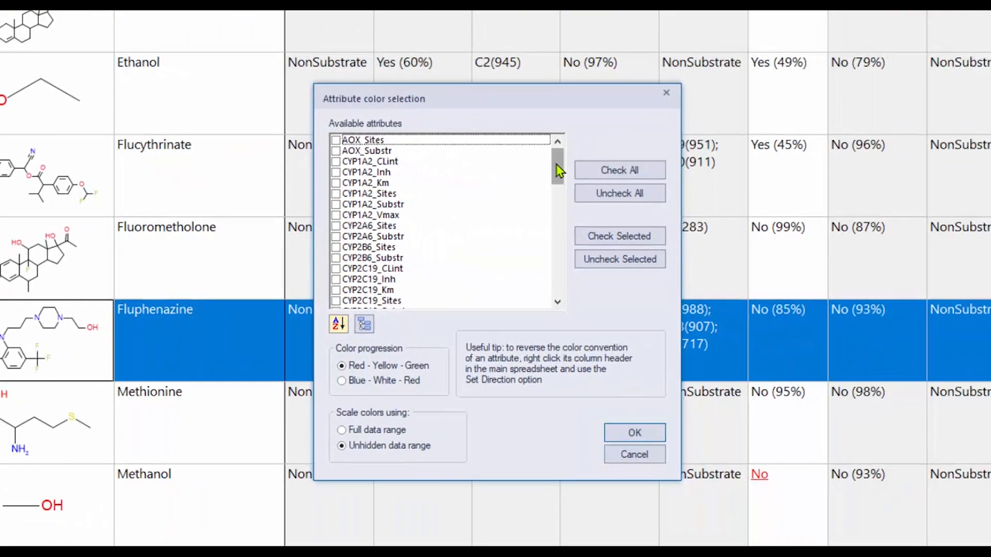
mouse_move(559, 170)
mouse_down()
mouse_move(557, 277)
mouse_move(558, 170)
mouse_up()
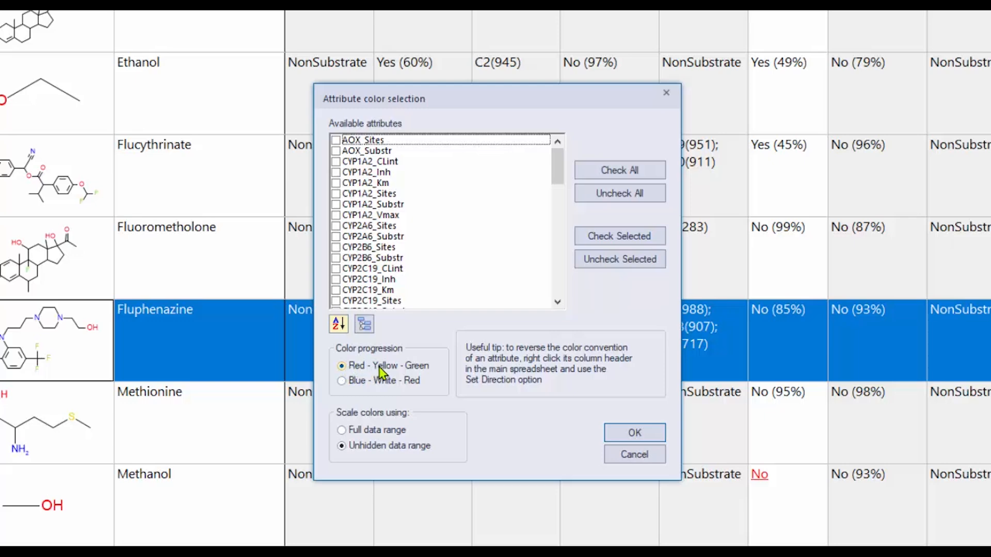
mouse_move(382, 372)
click(623, 457)
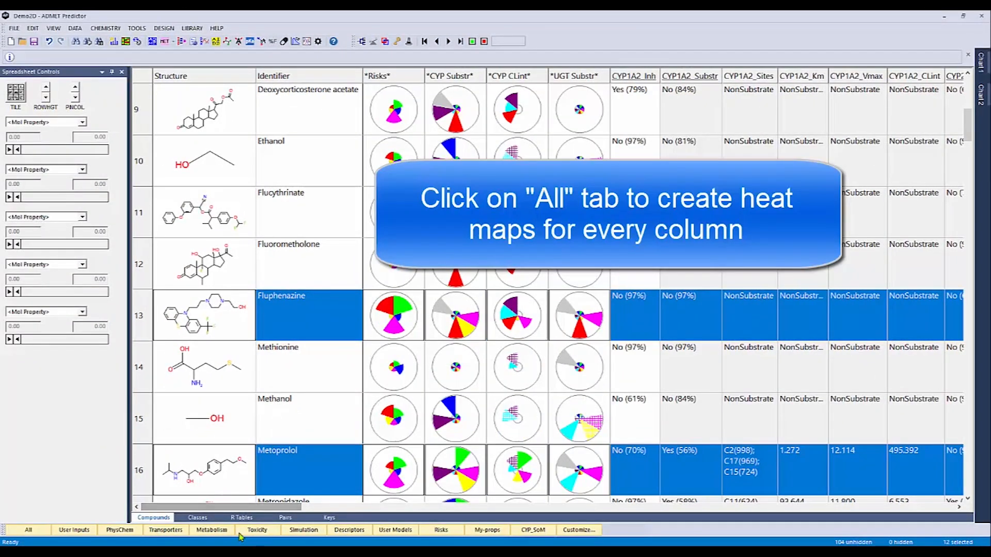
- Display the columns of all attributes and apply a Red - Yellow - Green heat map to every available attribute
click(47, 530)
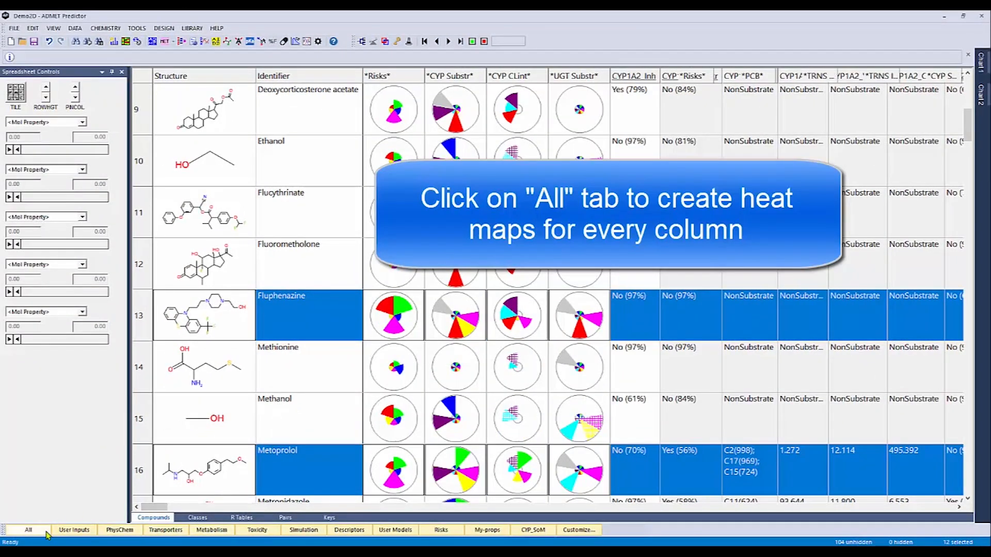
click(124, 41)
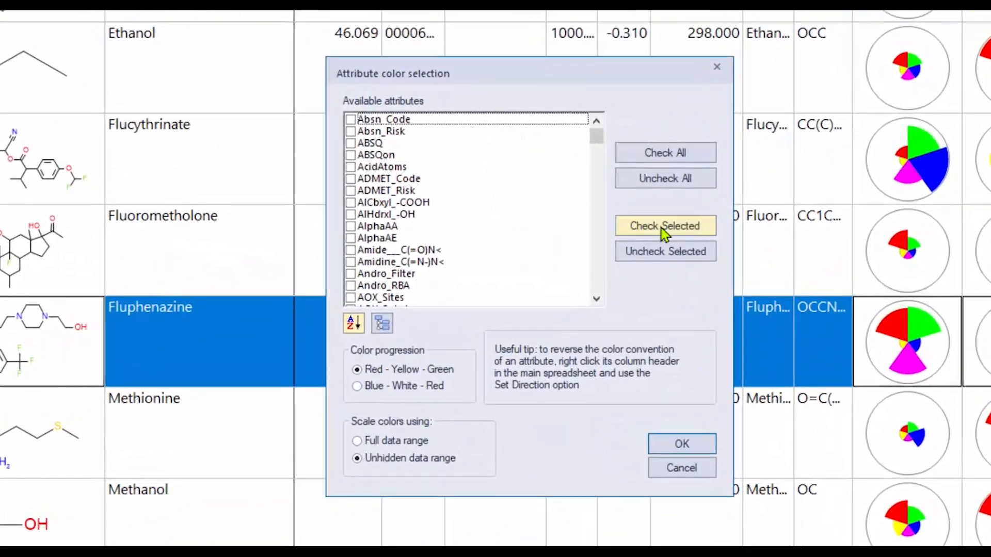
click(691, 160)
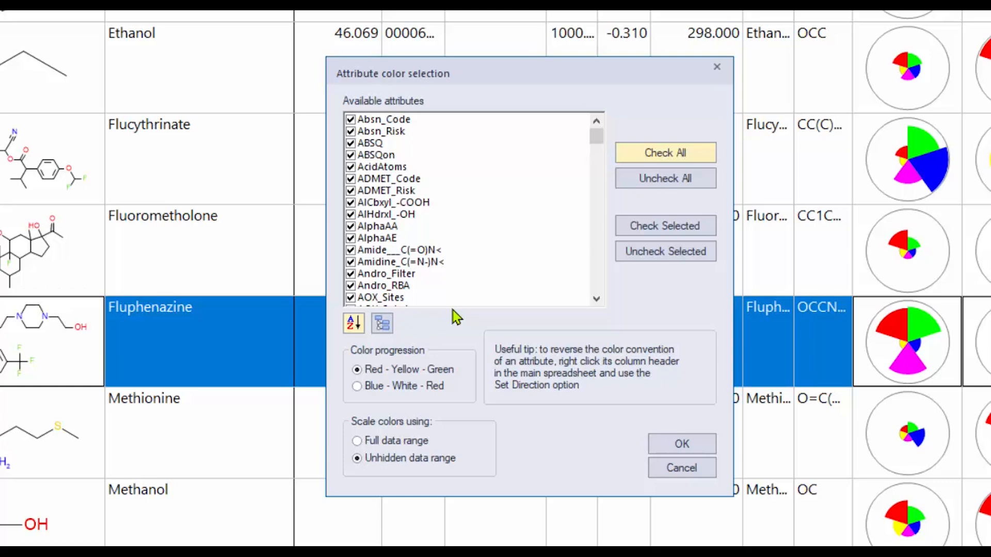
click(694, 447)
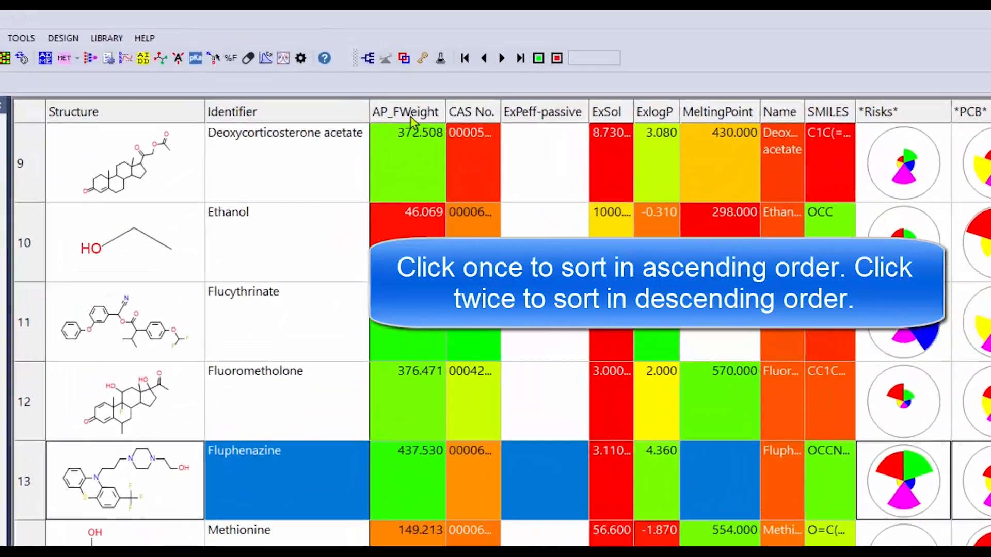
- Sort the spreadsheet by AP_FWeight in ascending order and review the heat map colours along that column
click(386, 78)
scroll(426, 258, up, 5)
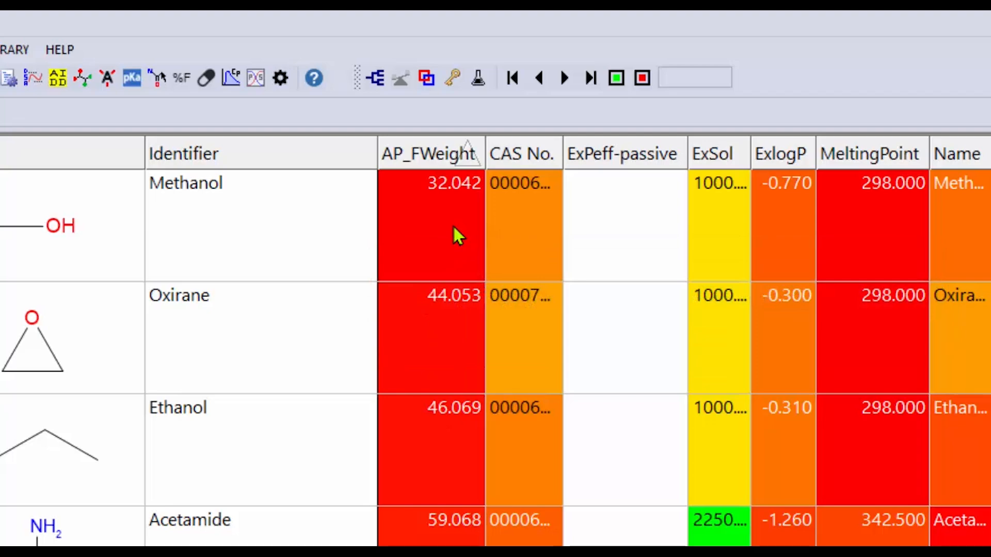
scroll(442, 253, down, 1)
scroll(440, 255, down, 8)
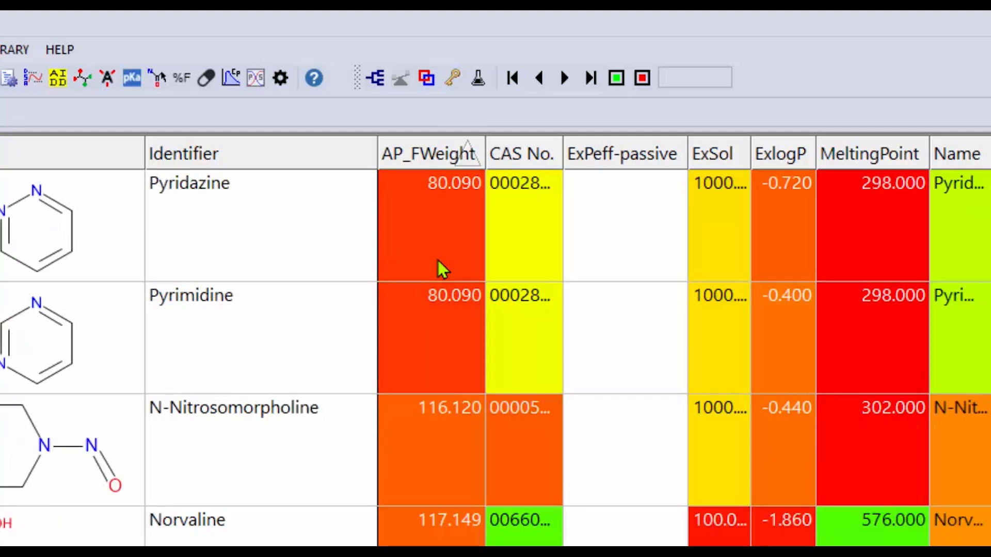
scroll(436, 261, down, 10)
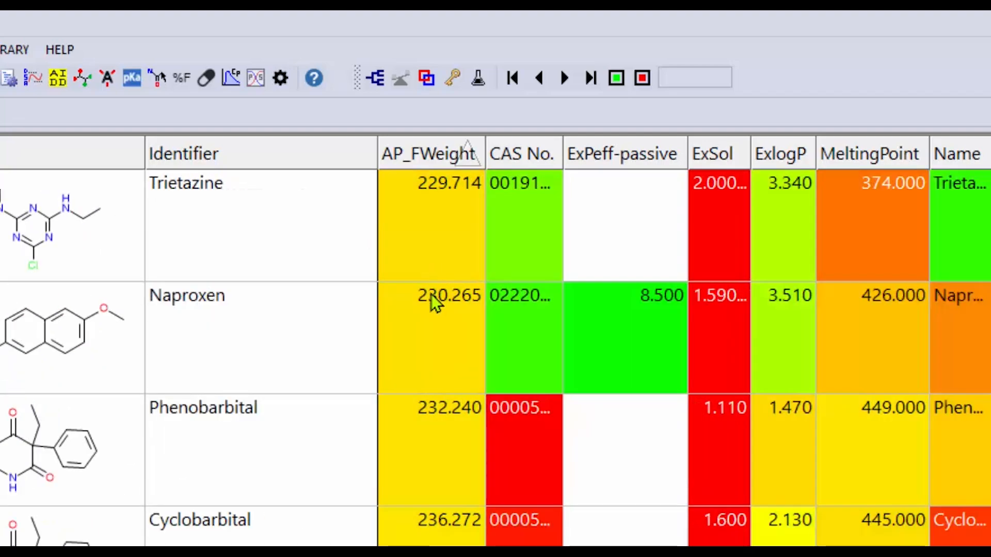
scroll(432, 532, down, 5)
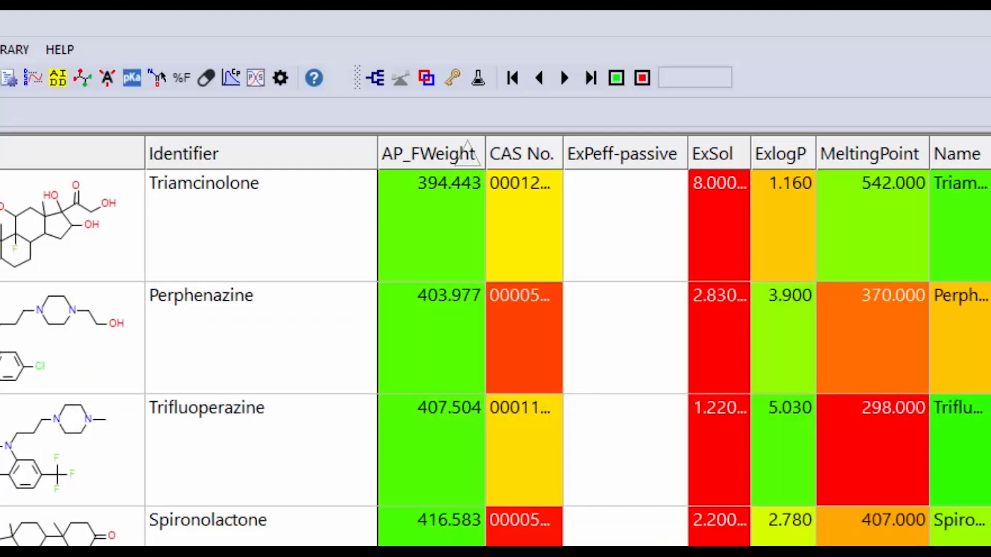
scroll(440, 356, up, 15)
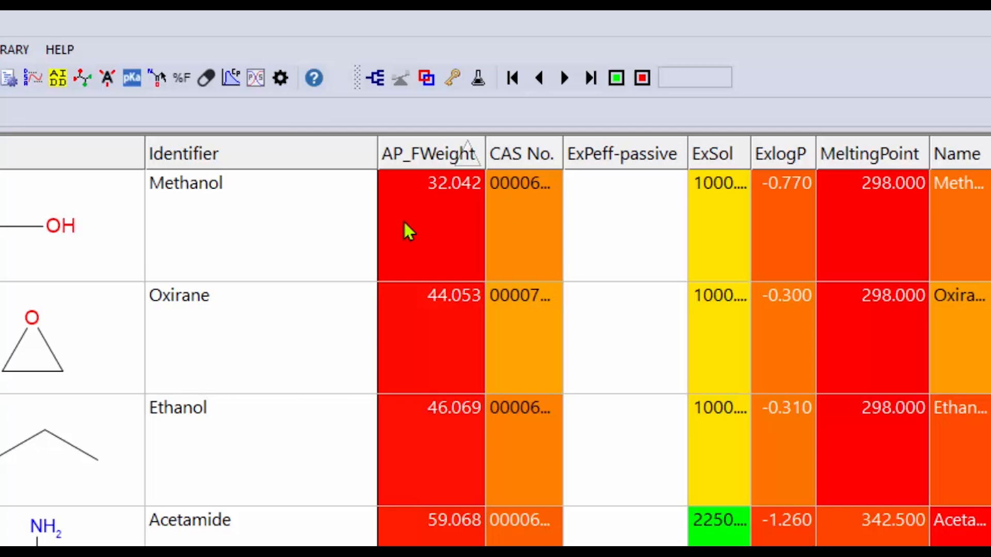
- Set the colour direction of AP_FWeight to Descending and sort the spreadsheet by that column again
right_click(416, 160)
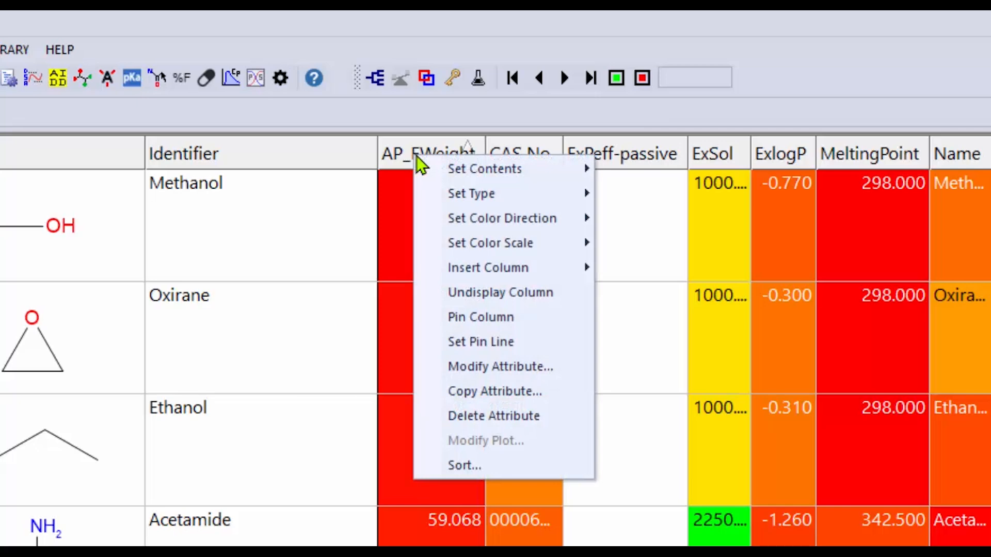
mouse_move(509, 226)
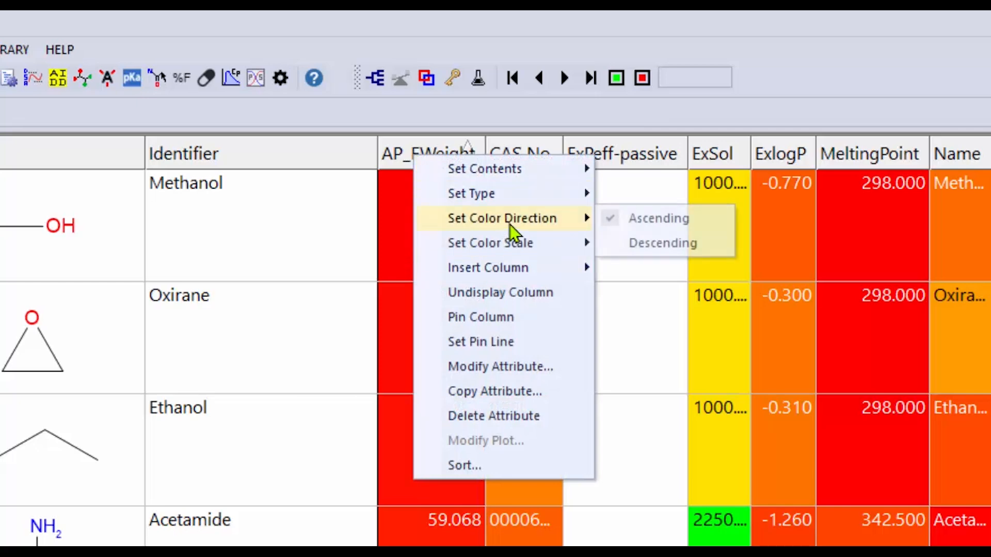
click(654, 248)
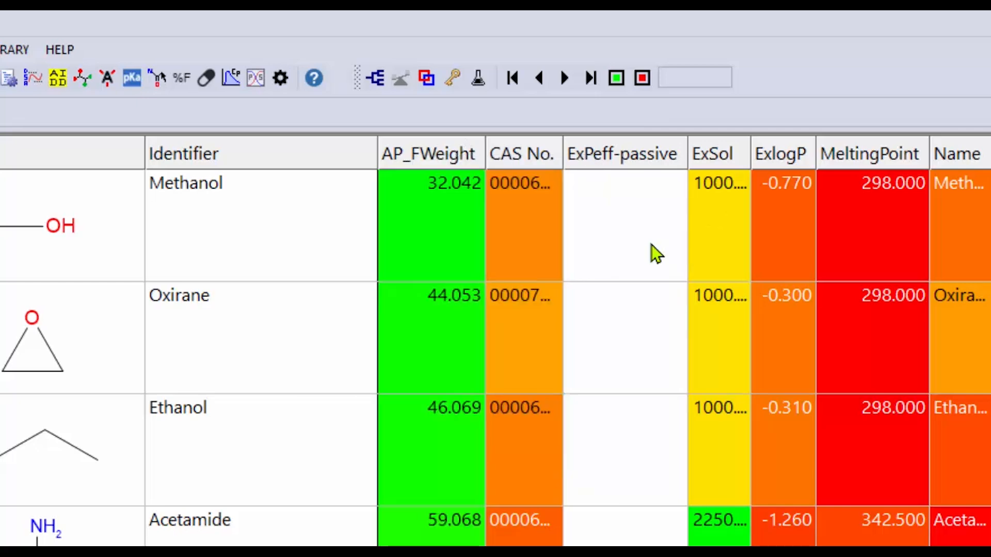
click(417, 142)
click(413, 162)
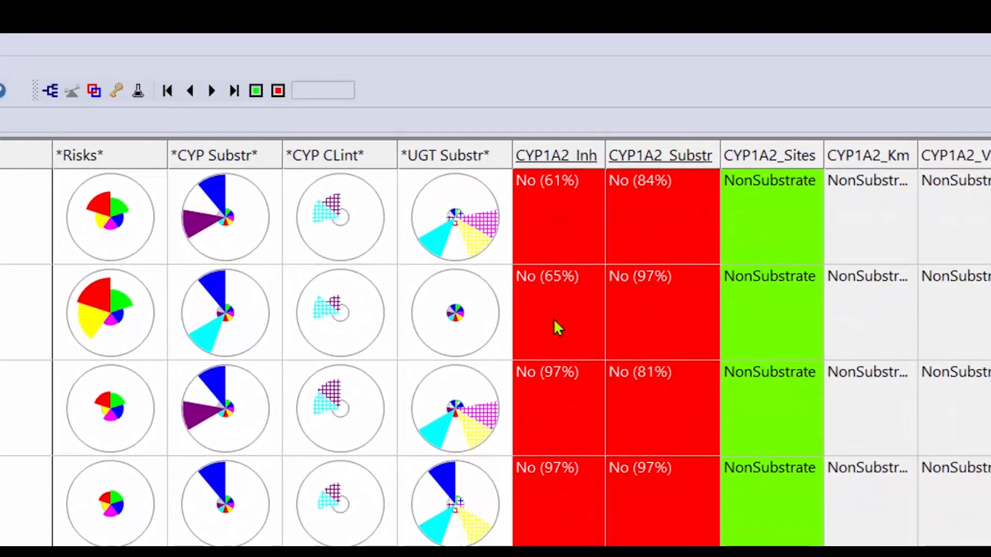
- Sort the spreadsheet by CYP1A2_Inh in ascending order and review the coloured values in that column
click(545, 159)
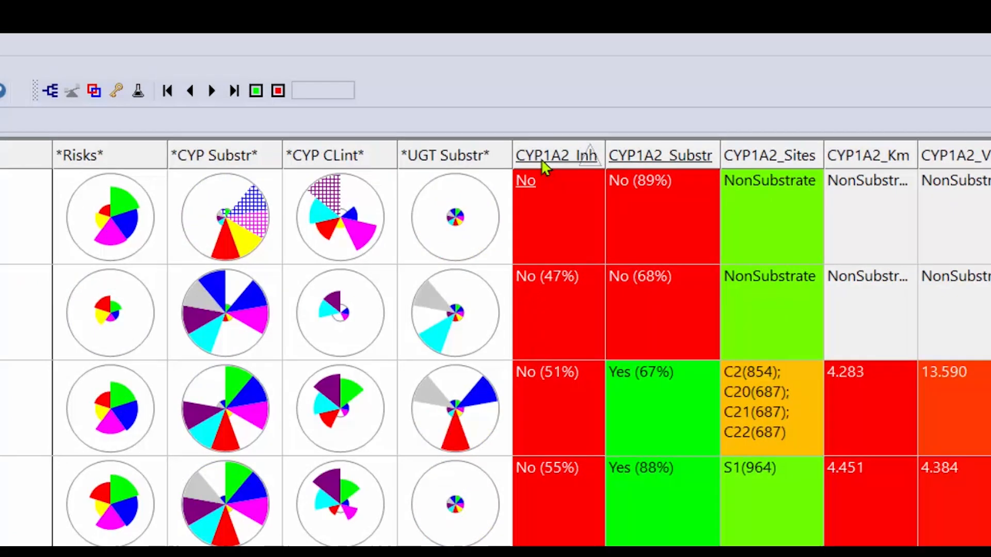
scroll(550, 301, down, 15)
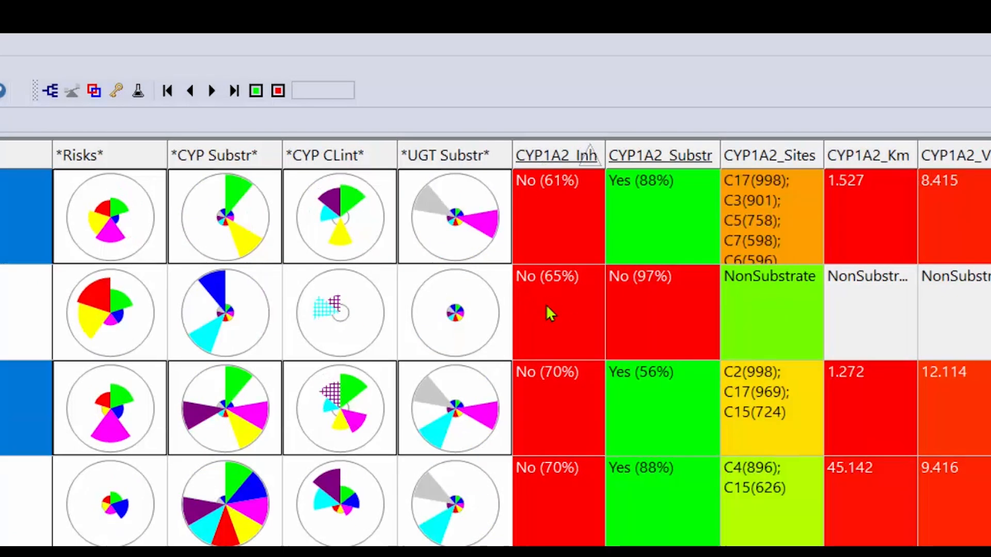
- Review the values along the CYP1A2_Inh column and select the matching compounds with a text query for No on CYP1A2_Inh
scroll(557, 386, down, 10)
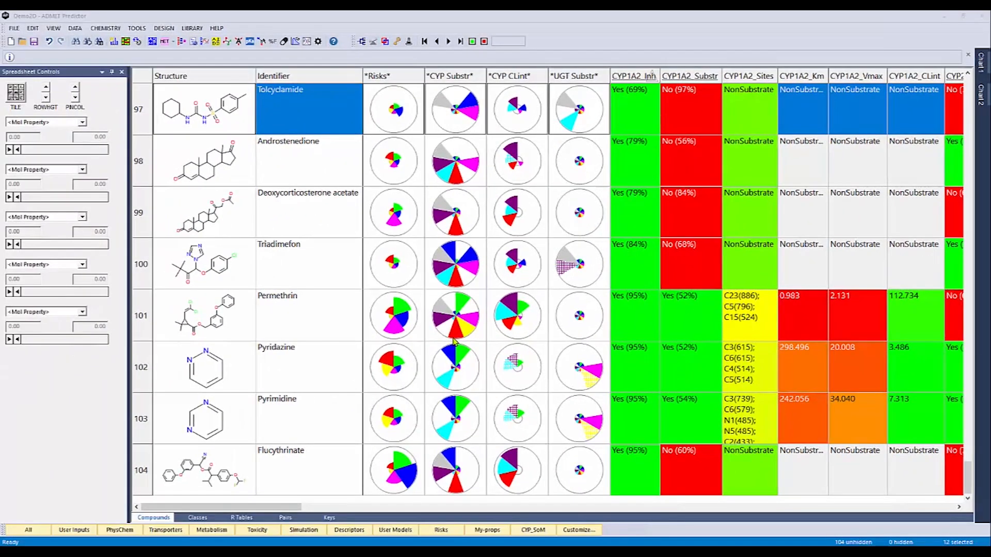
scroll(454, 341, up, 11)
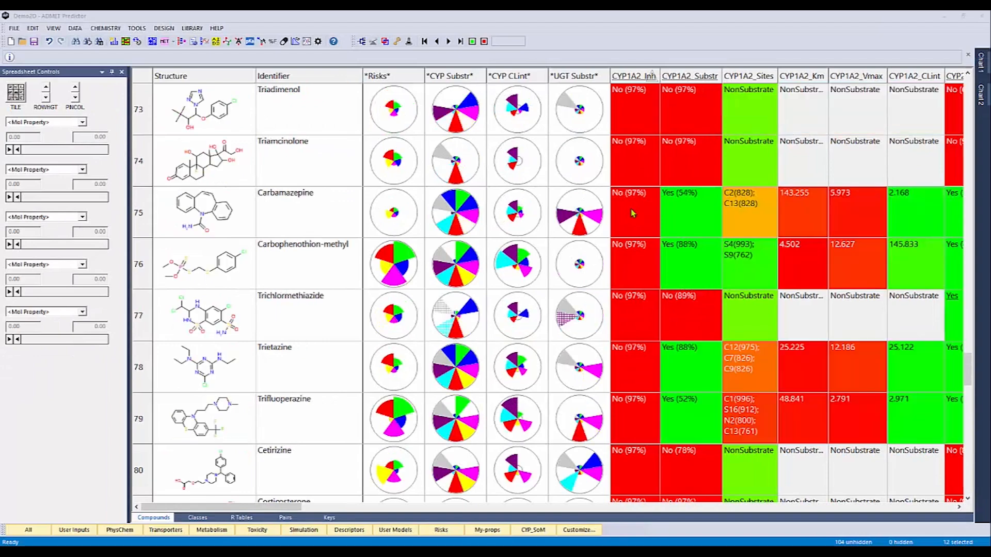
scroll(632, 213, up, 10)
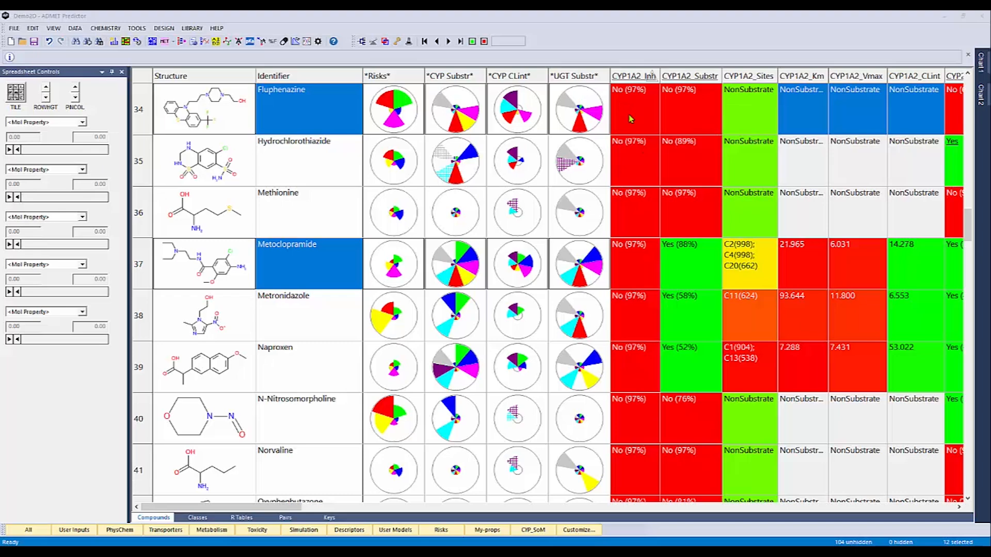
key(ctrl+f)
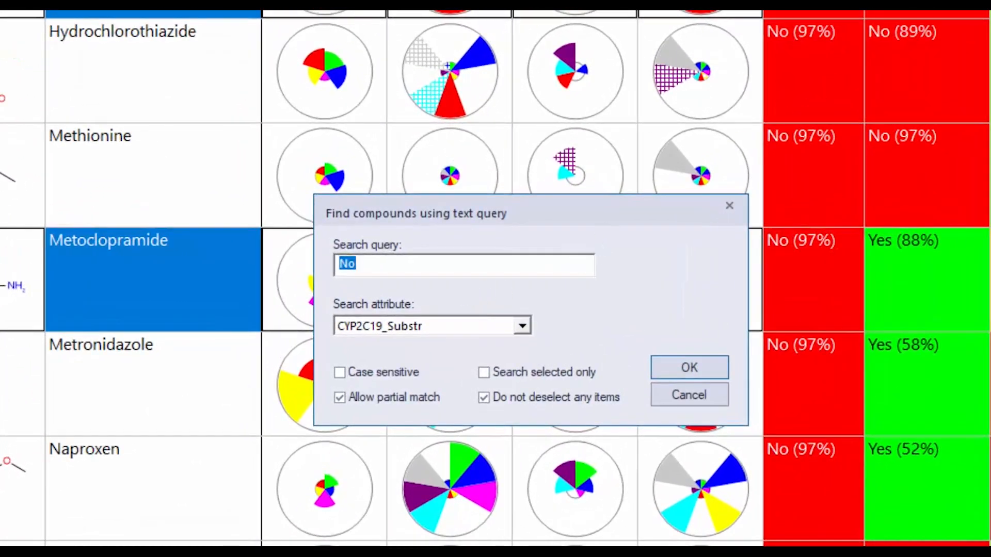
click(527, 325)
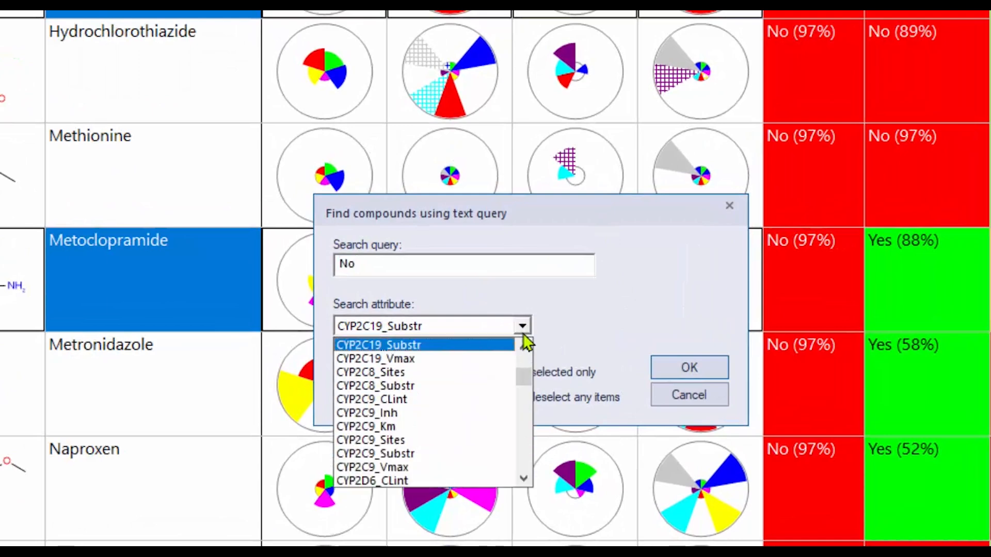
mouse_move(523, 382)
mouse_down()
mouse_move(521, 364)
mouse_move(522, 372)
mouse_up()
scroll(400, 457, up, 6)
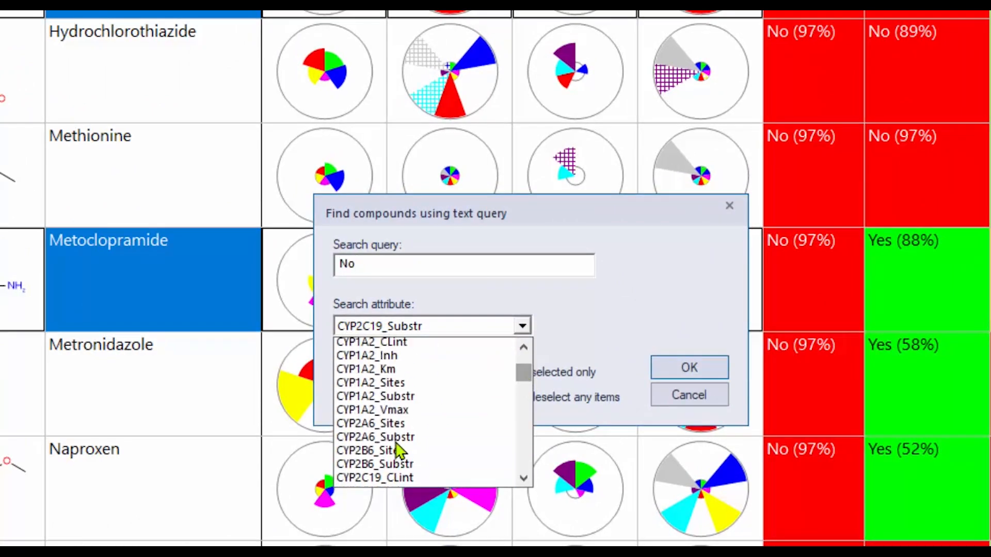
click(410, 467)
click(692, 368)
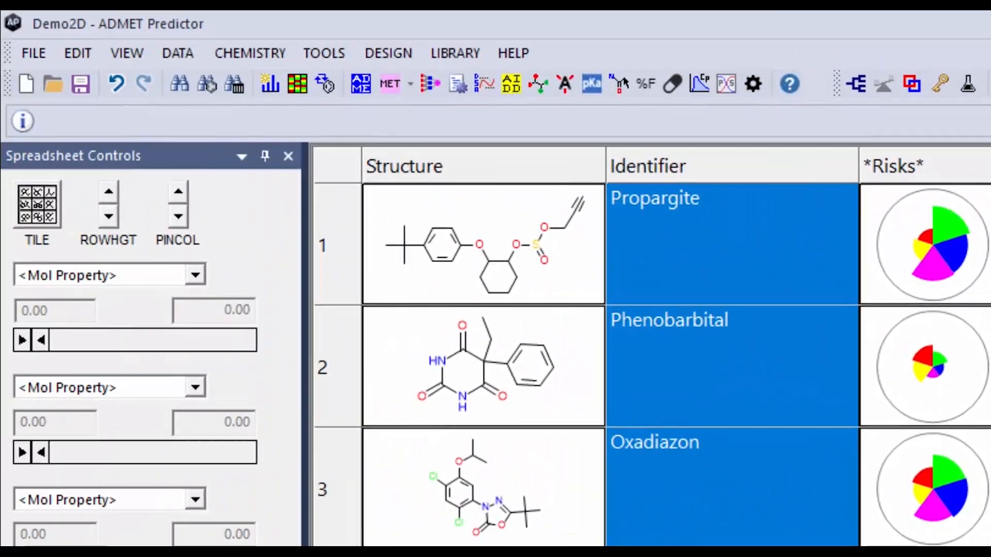
- Hide the selected compounds and look through the compounds that remain in the spreadsheet
click(126, 54)
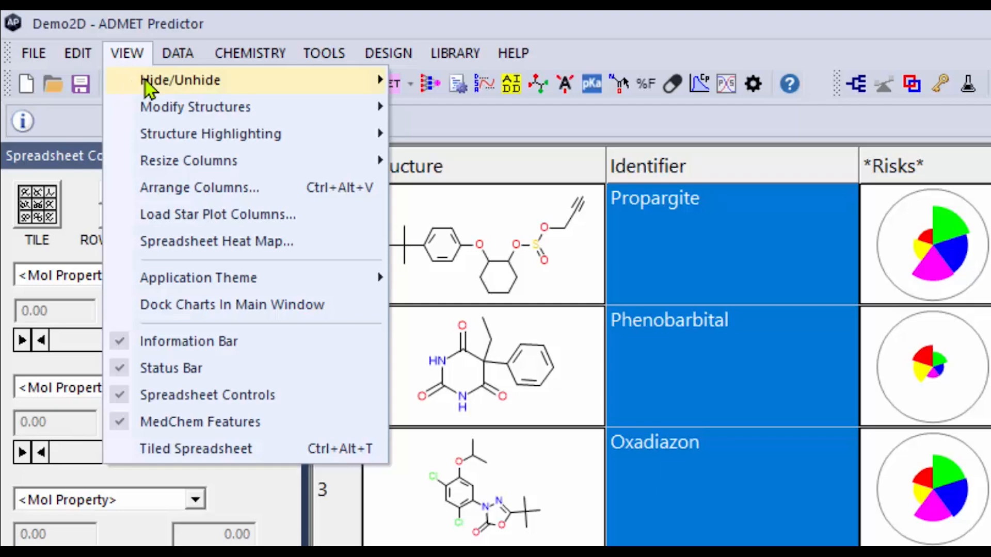
mouse_move(148, 84)
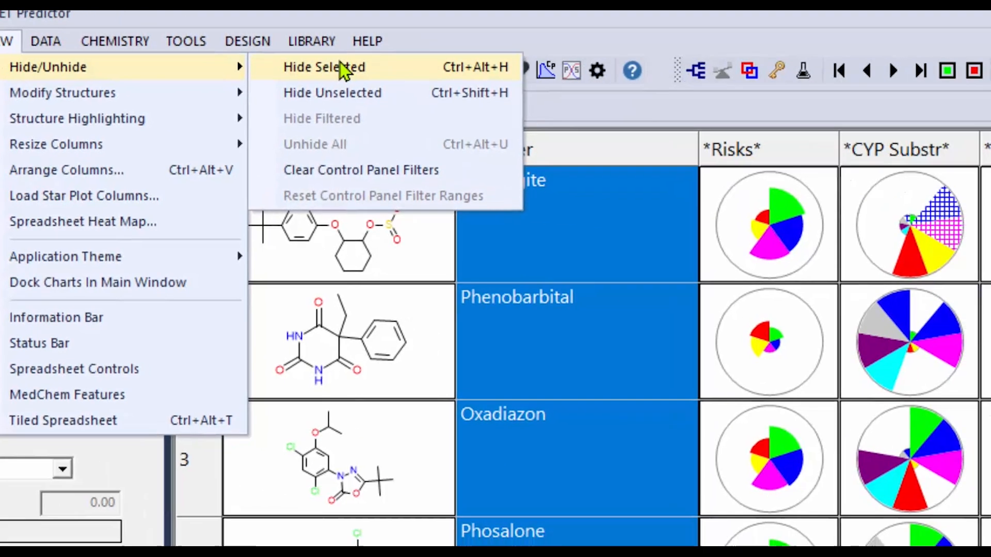
click(487, 83)
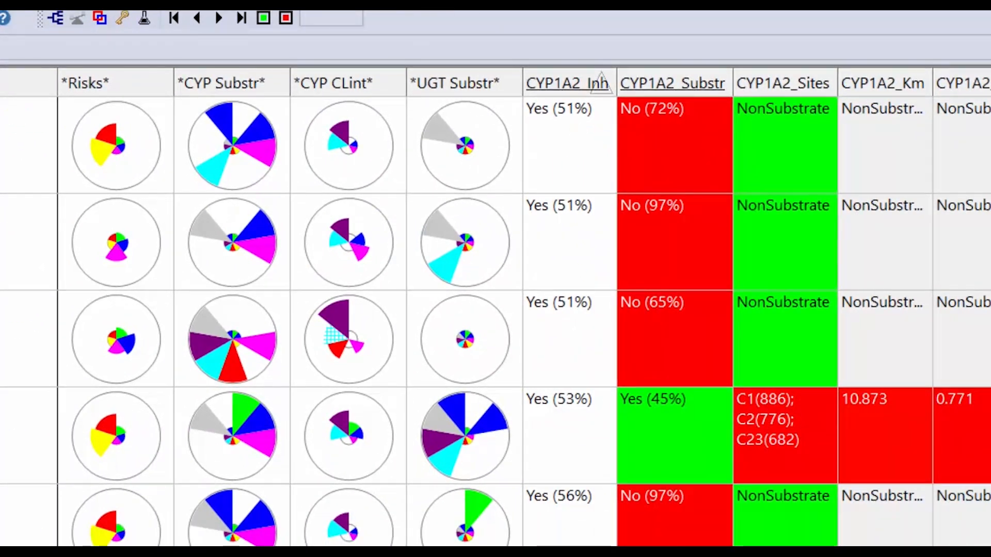
scroll(495, 320, down, 4)
scroll(495, 320, up, 4)
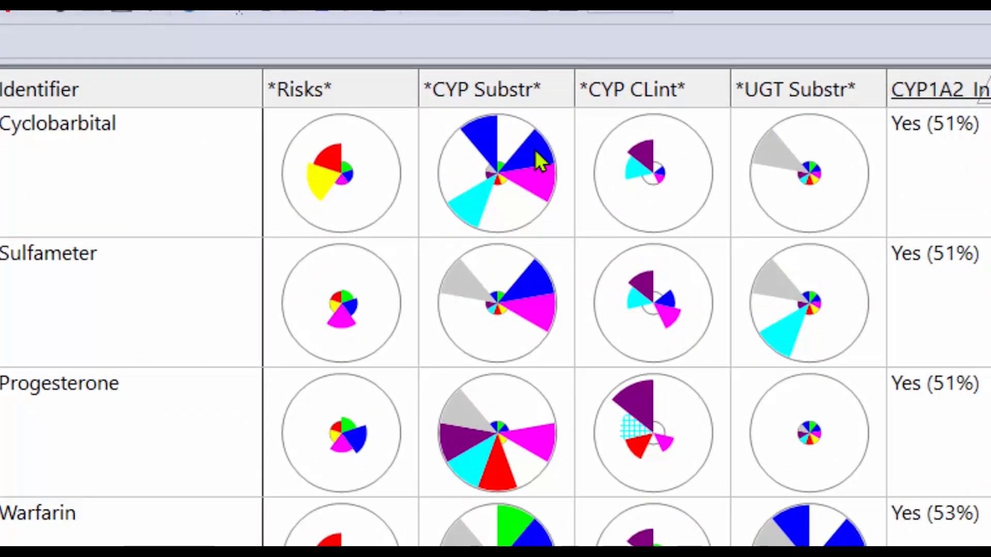
- Select Cyclobarbital and inspect which enzyme and value each wedge of its *CYP Substr* star plot represents
click(535, 151)
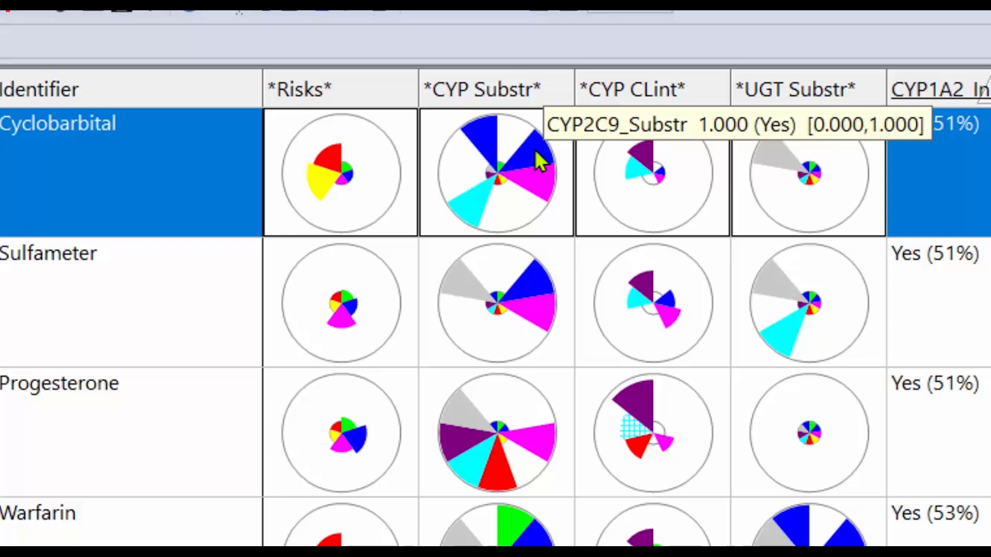
mouse_move(531, 171)
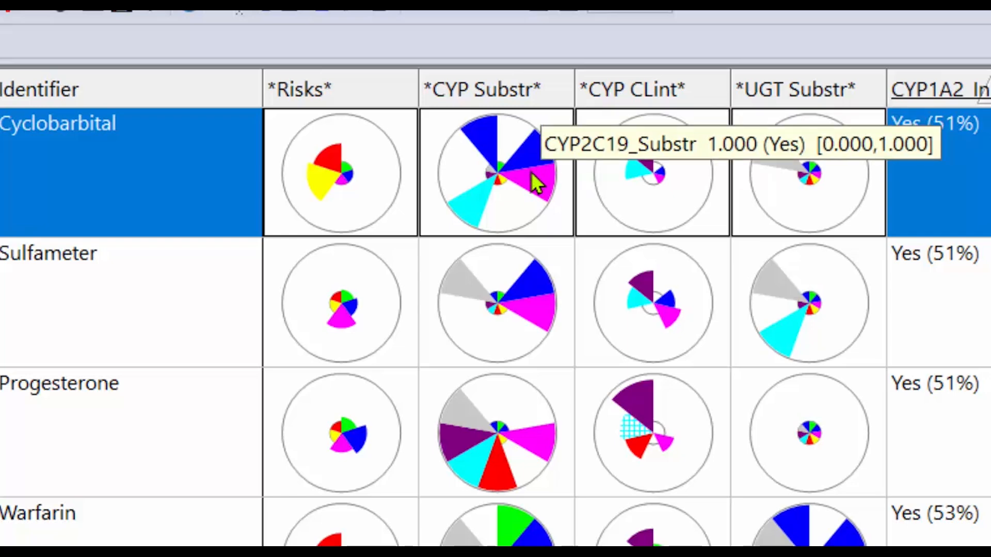
mouse_move(505, 184)
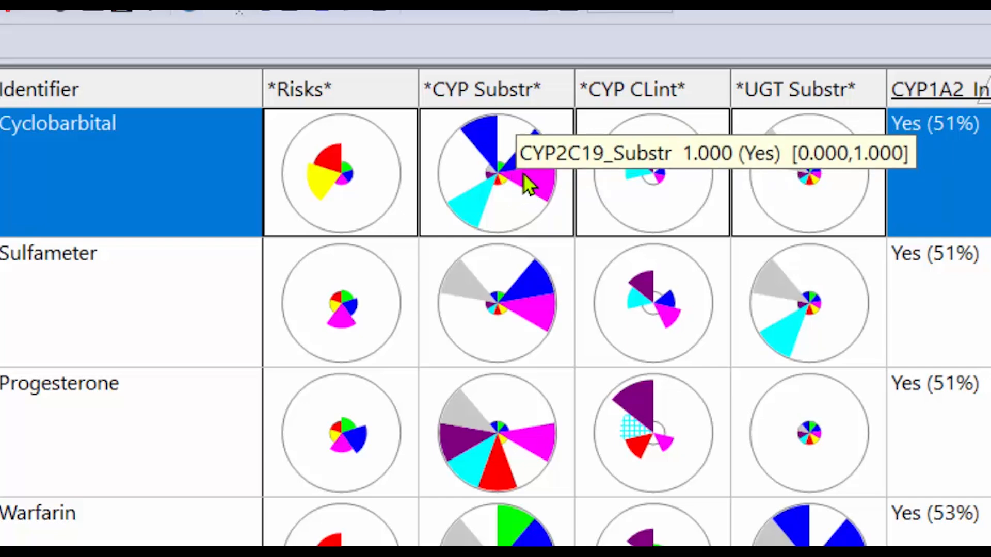
mouse_move(506, 154)
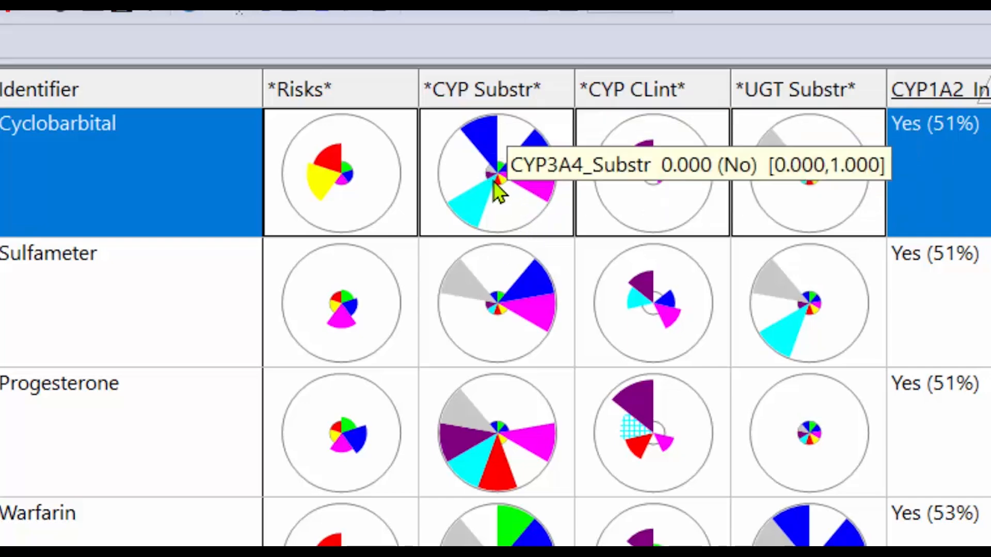
mouse_move(530, 215)
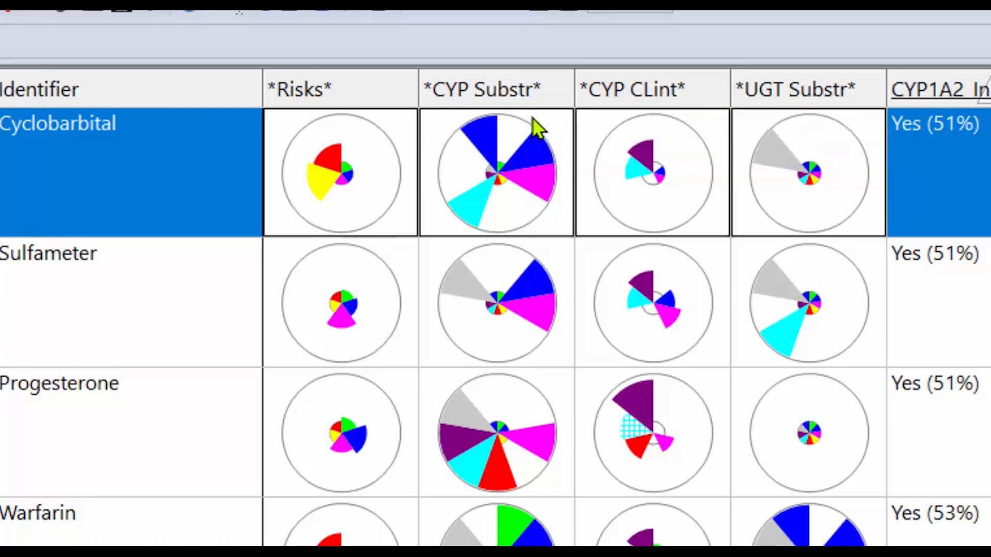
- Examine the selected attributes and wedge colour choices in the *CYP Substr* plot settings, leaving them without changes
right_click(550, 101)
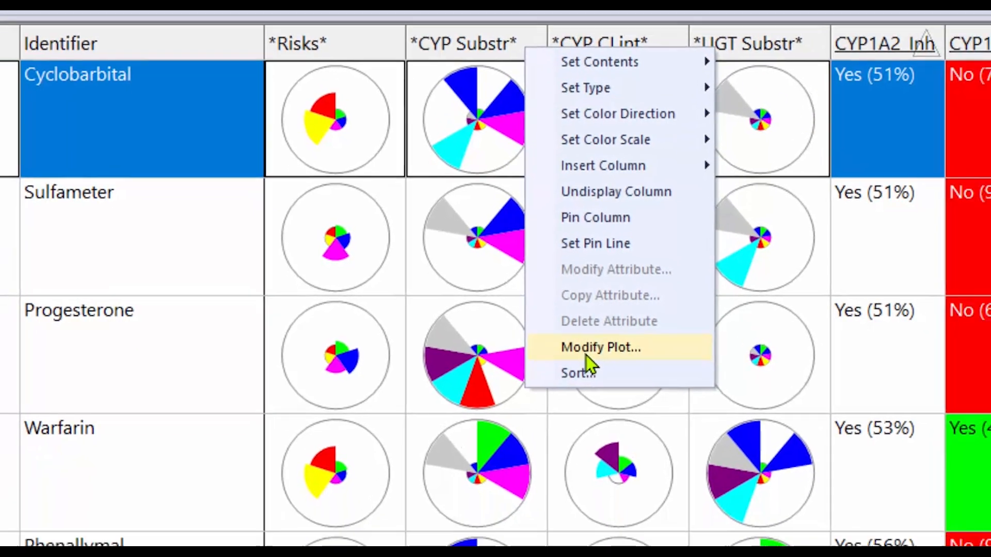
click(633, 424)
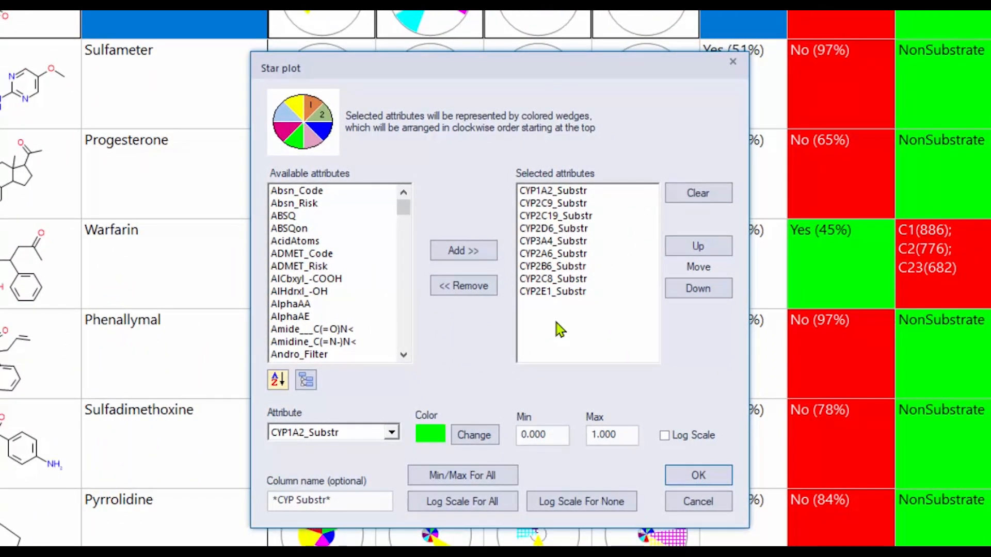
drag(581, 217, 578, 312)
click(574, 292)
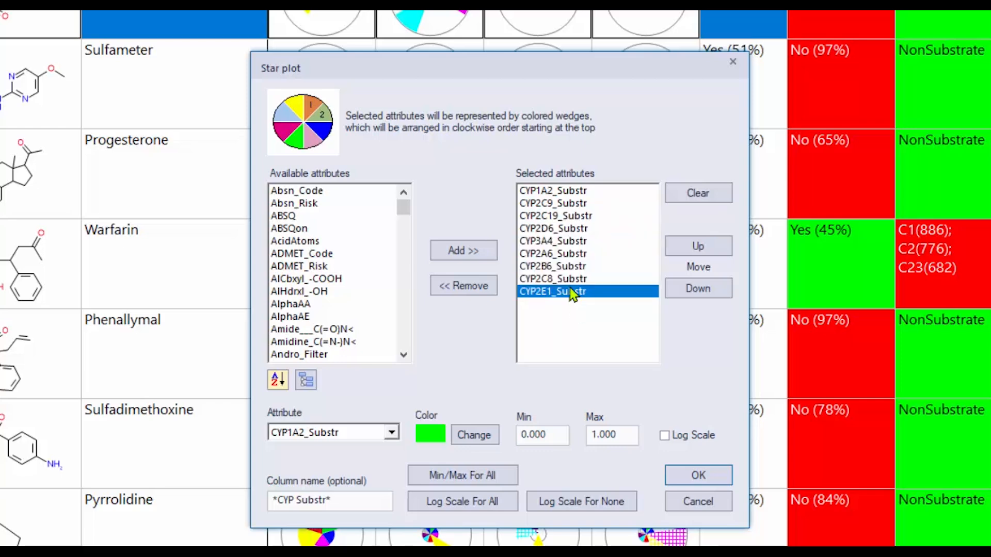
click(455, 437)
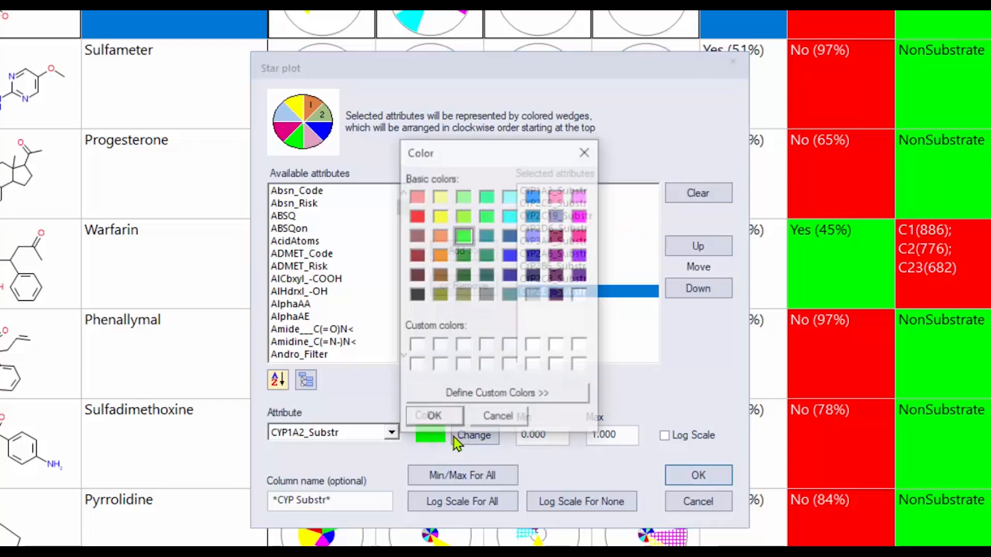
click(588, 154)
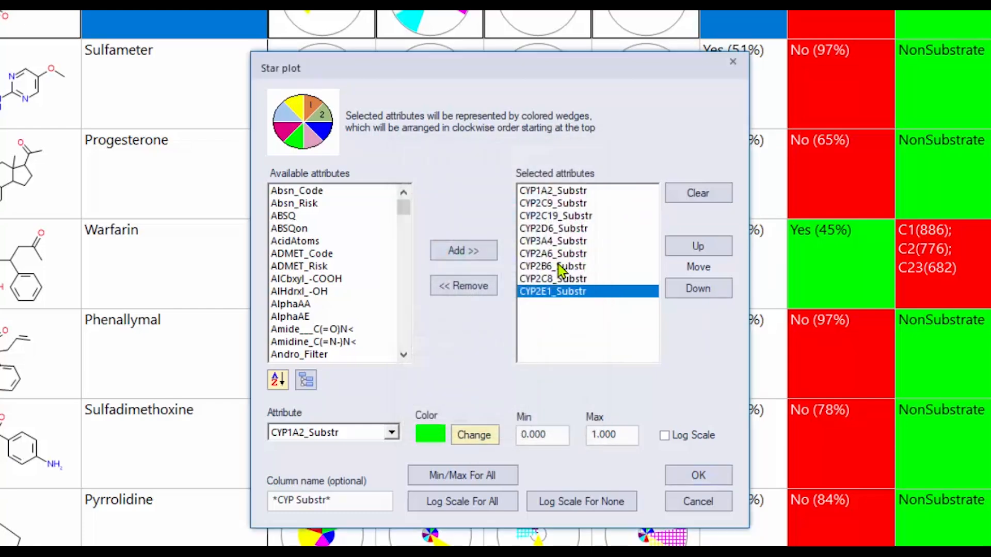
click(691, 509)
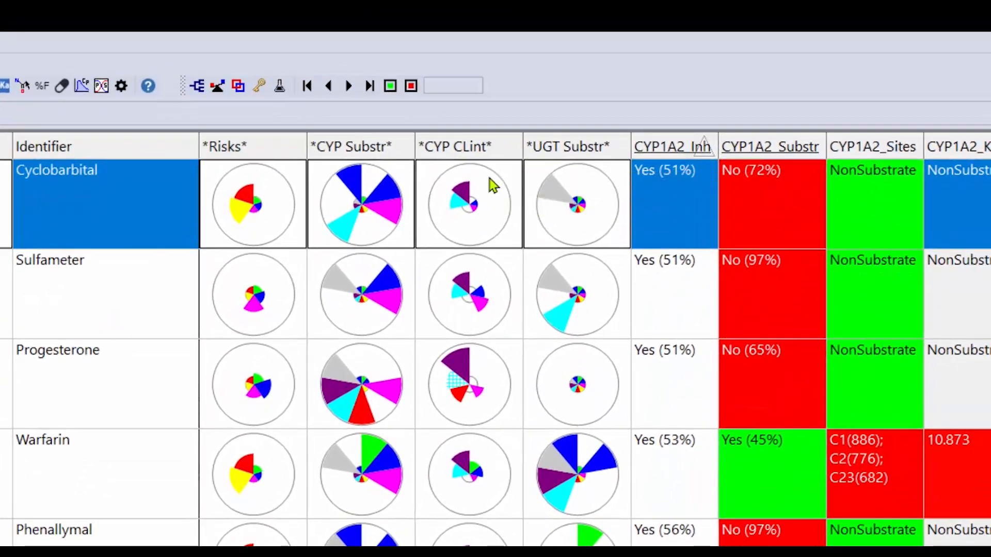
- Inspect a wedge of Cyclobarbital's *CYP CLint* star plot and examine that plot's attributes and scale settings without changing them
mouse_move(470, 186)
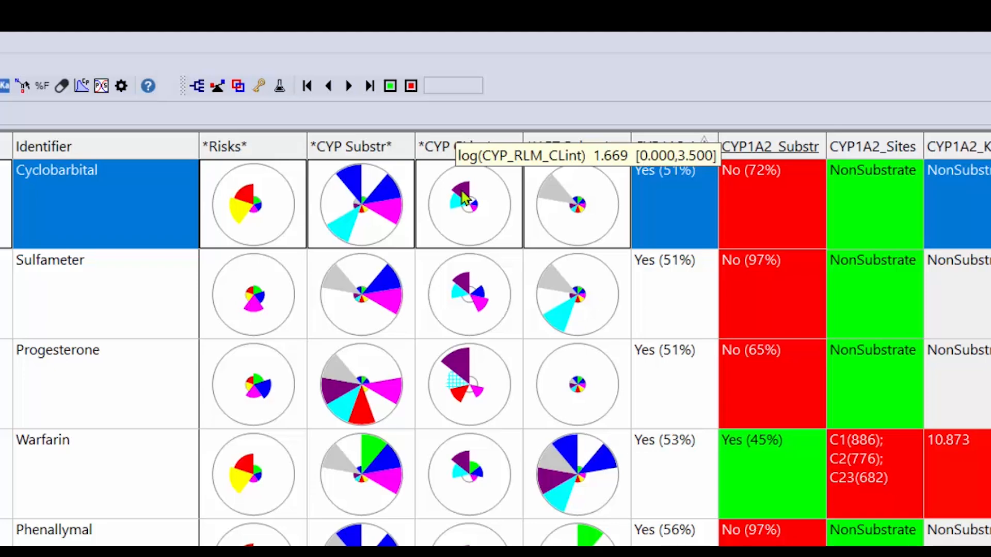
right_click(464, 149)
click(522, 377)
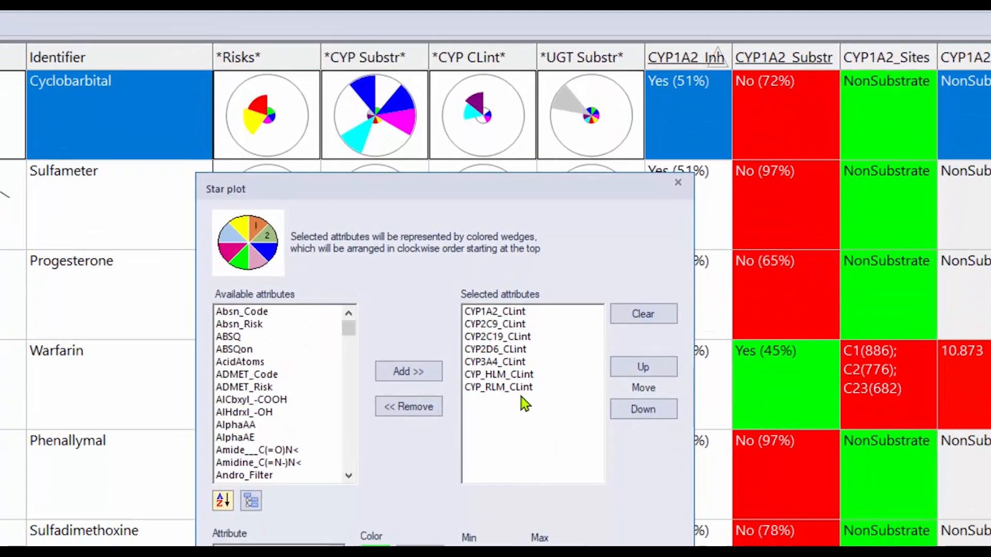
click(516, 390)
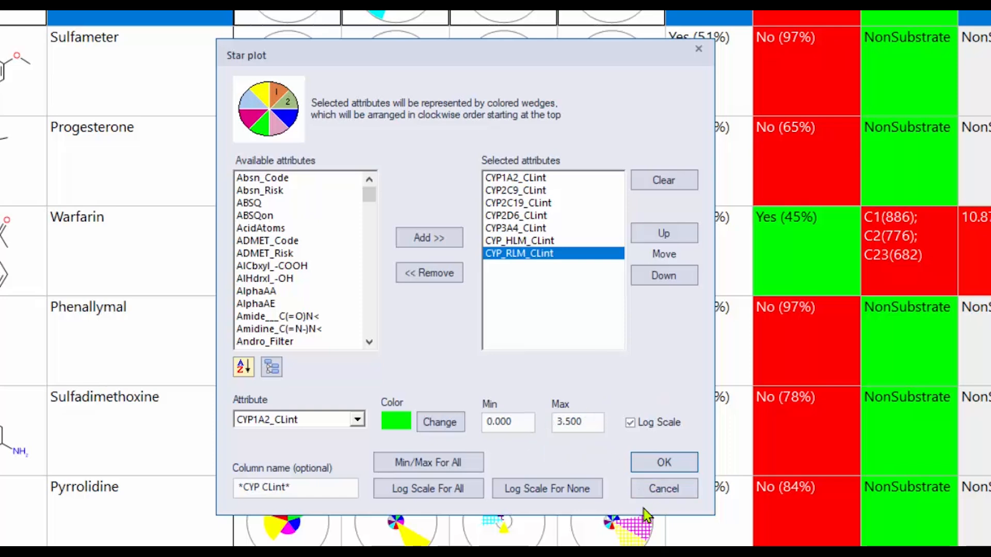
click(664, 494)
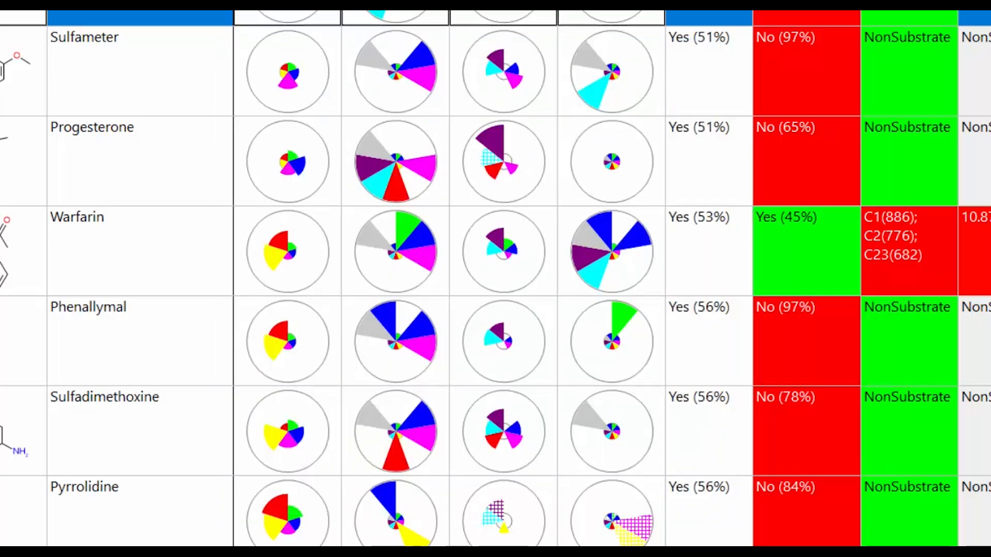
- Sort the spreadsheet by S+logP in ascending order and compare the *PCB* star plots from the first to the last compounds
scroll(717, 279, left, 10)
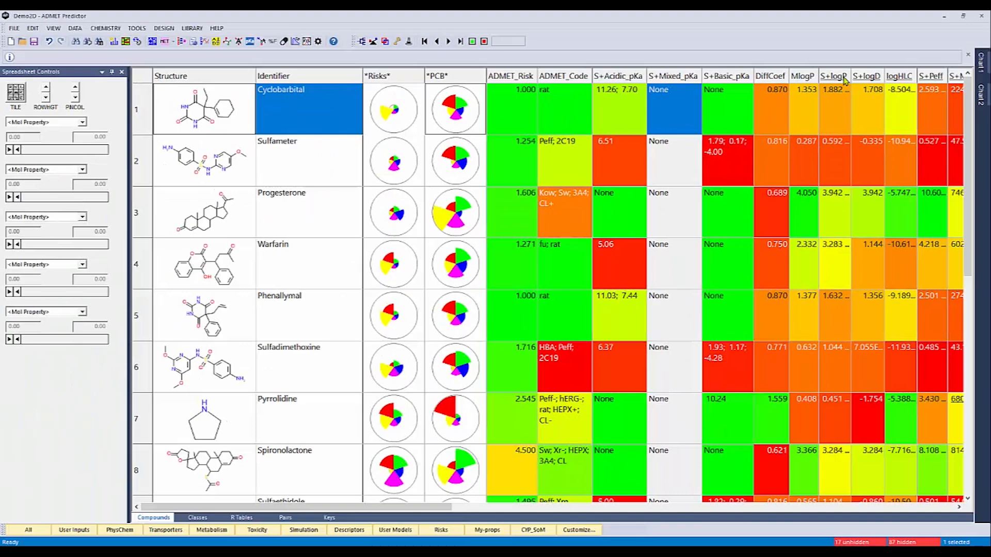
click(845, 77)
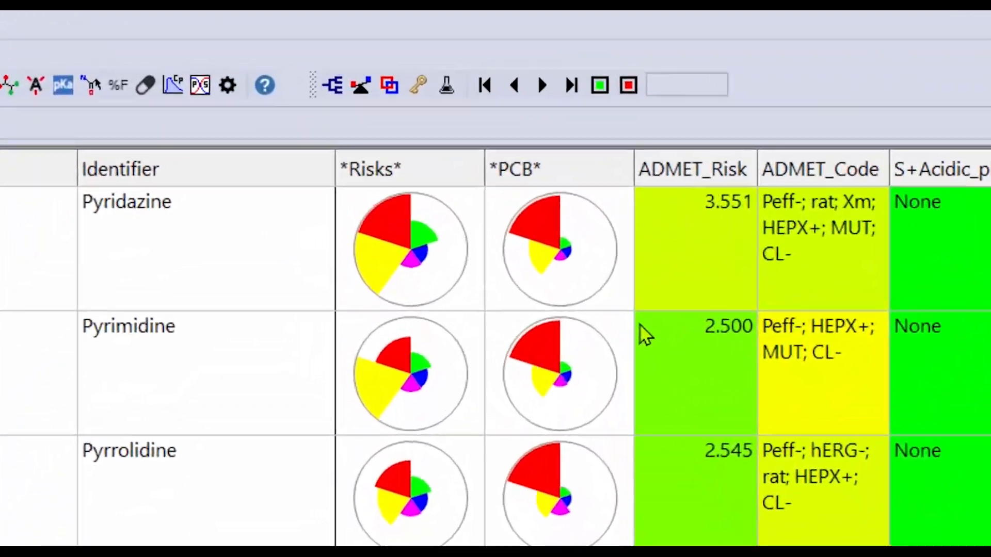
mouse_move(461, 126)
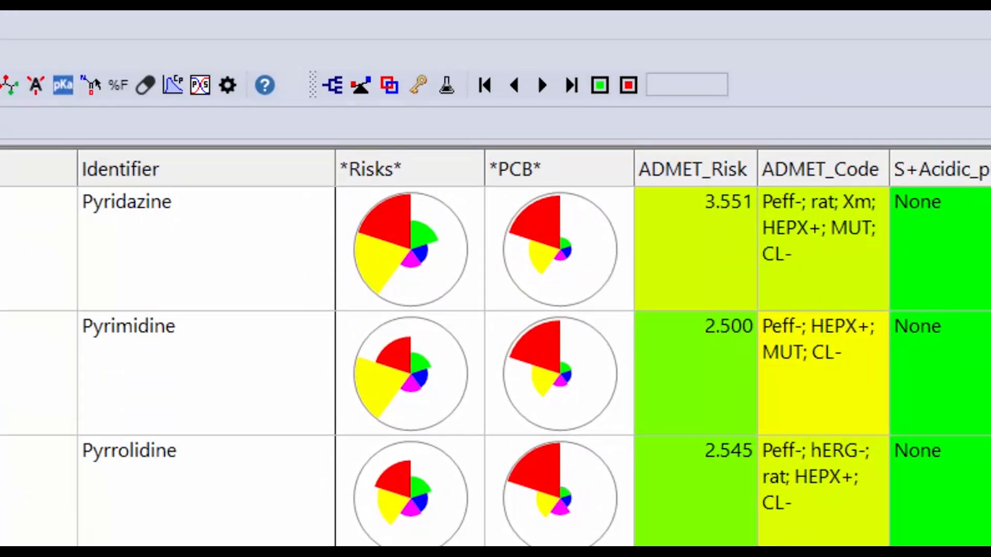
scroll(495, 366, down, 1)
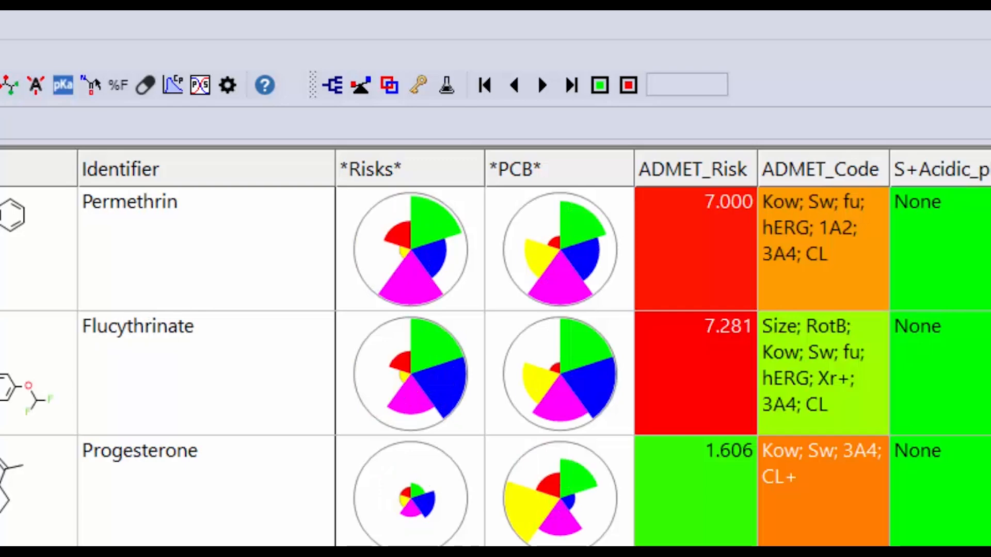
mouse_move(554, 292)
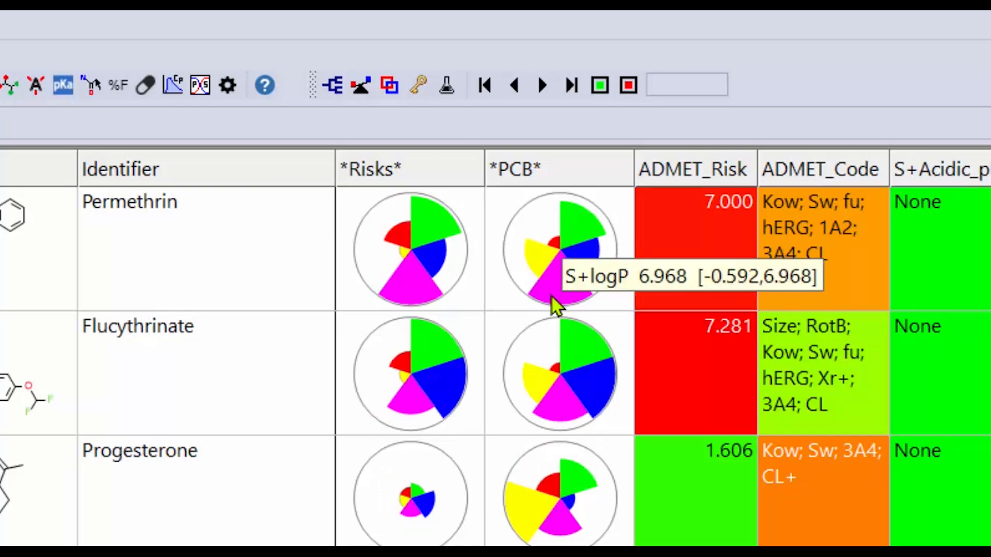
- Start a new star plot column before ADMET_Risk and add Absn_Risk as its first attribute
right_click(652, 174)
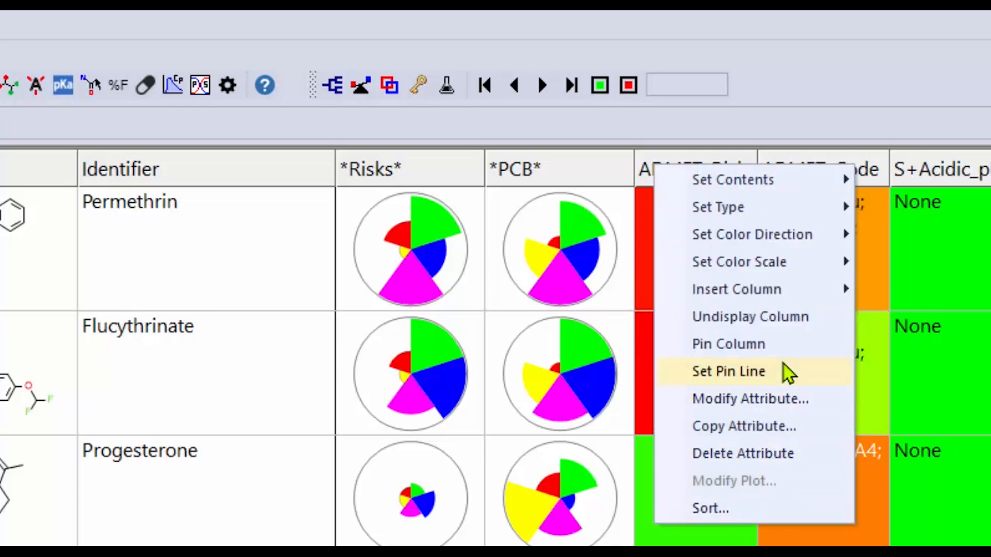
mouse_move(784, 290)
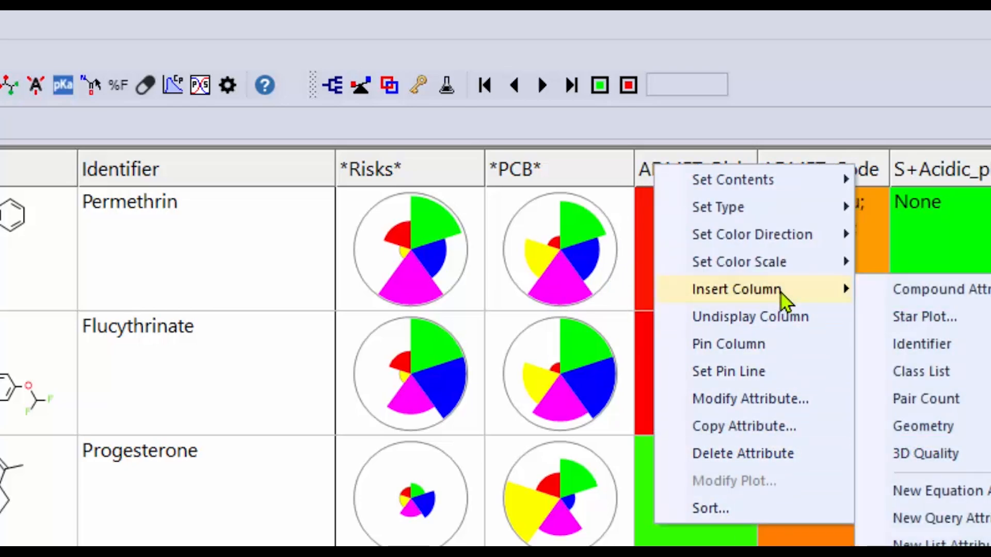
click(936, 317)
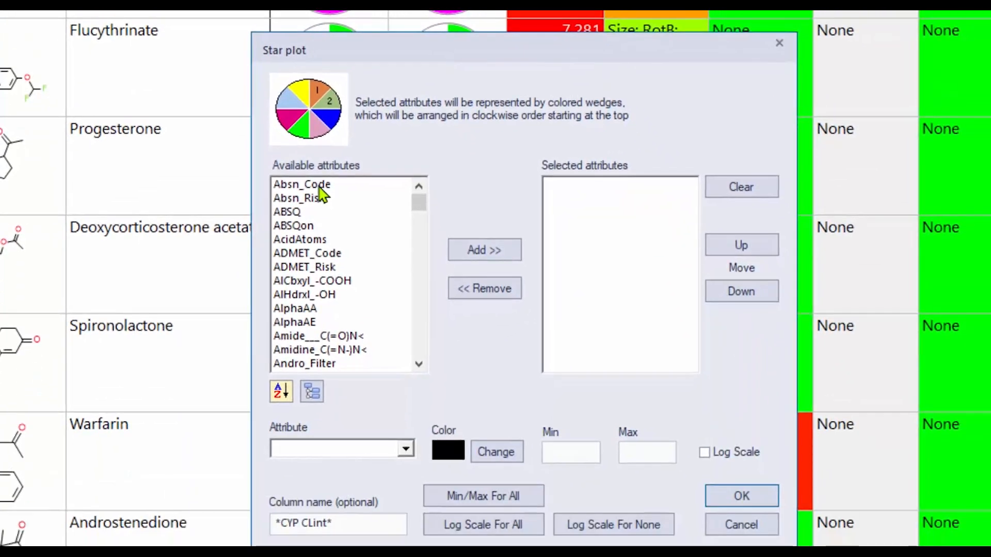
click(320, 187)
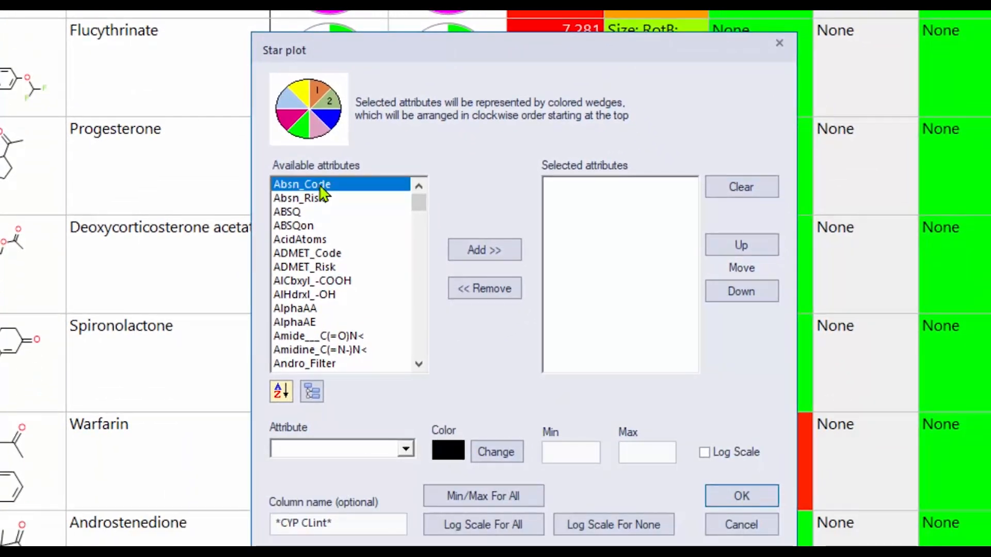
click(314, 203)
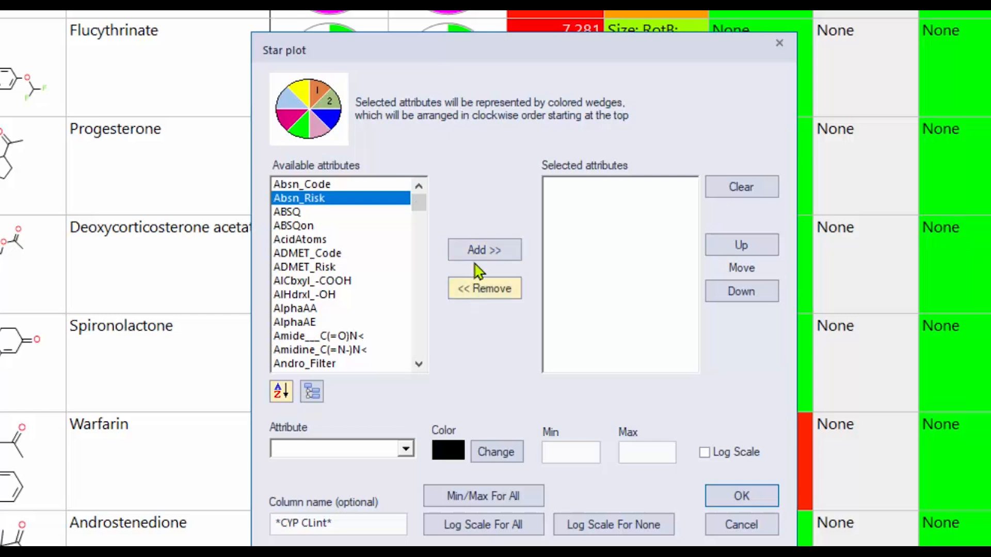
click(485, 255)
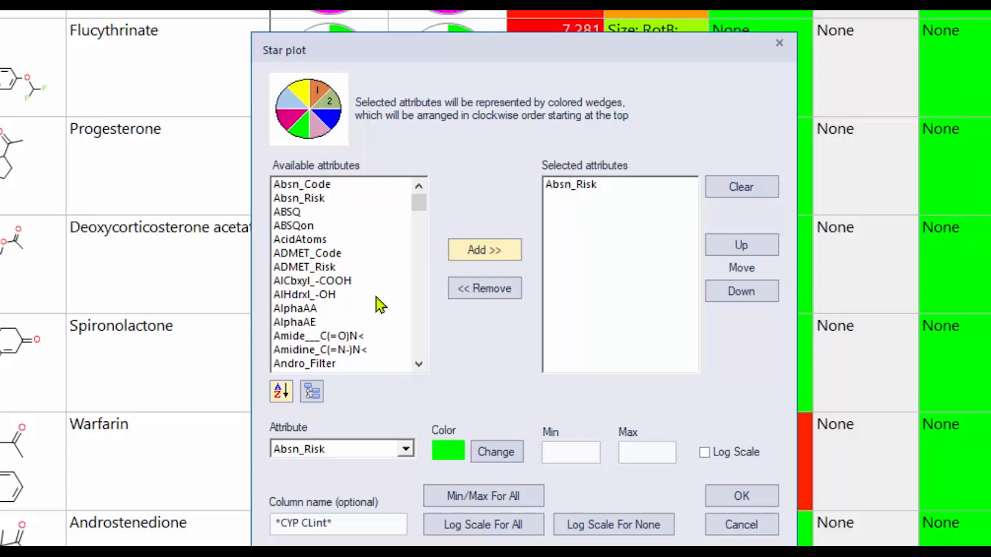
- Set the Absn_Risk wedge colour to red
click(496, 456)
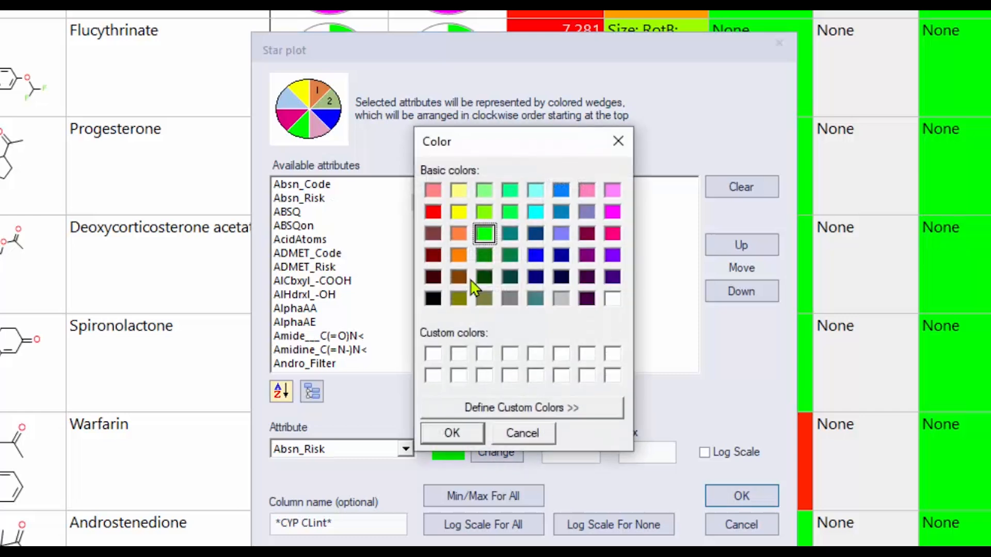
click(433, 212)
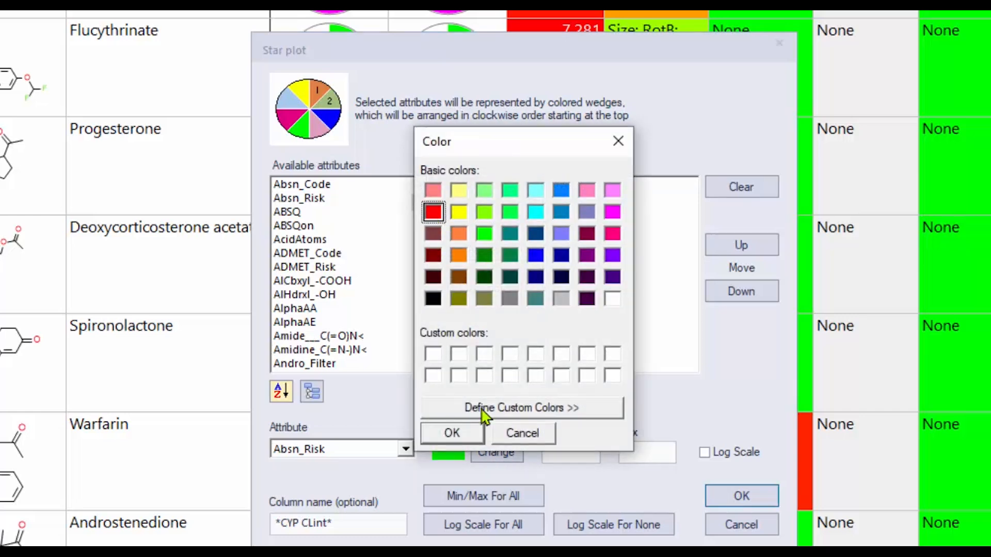
click(467, 434)
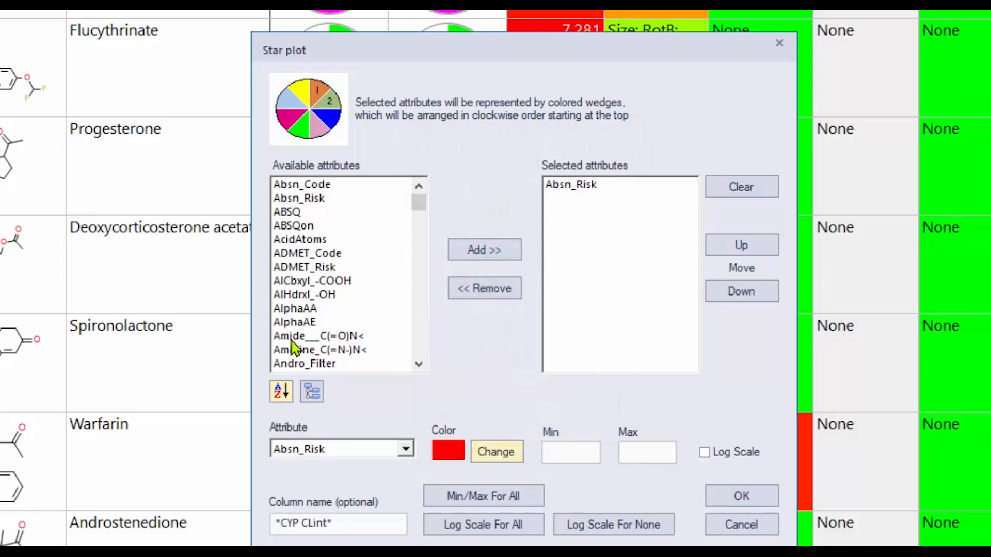
- Add AlphaAA as the second attribute, set the Absn_Risk wedge colour to dark purple, and accept the star plot
click(294, 310)
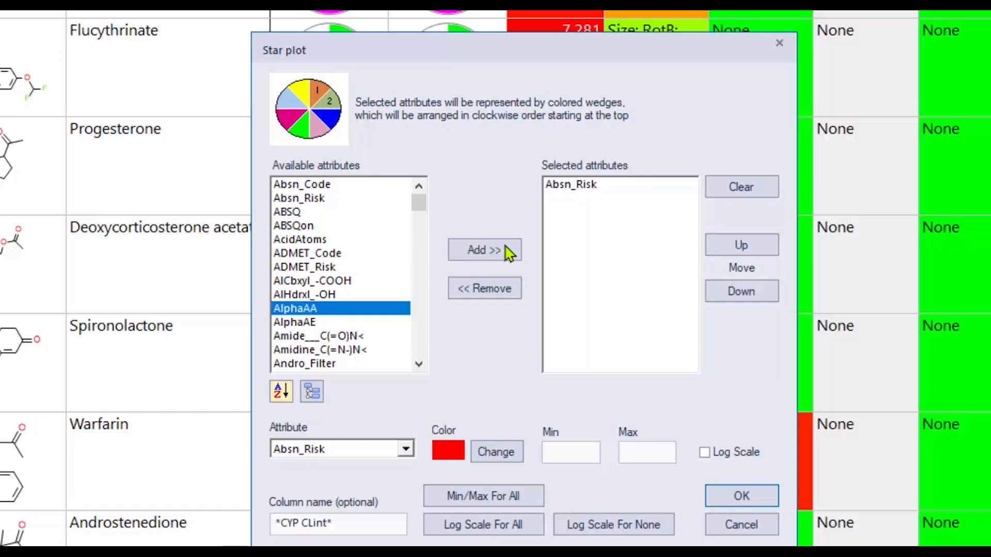
click(489, 251)
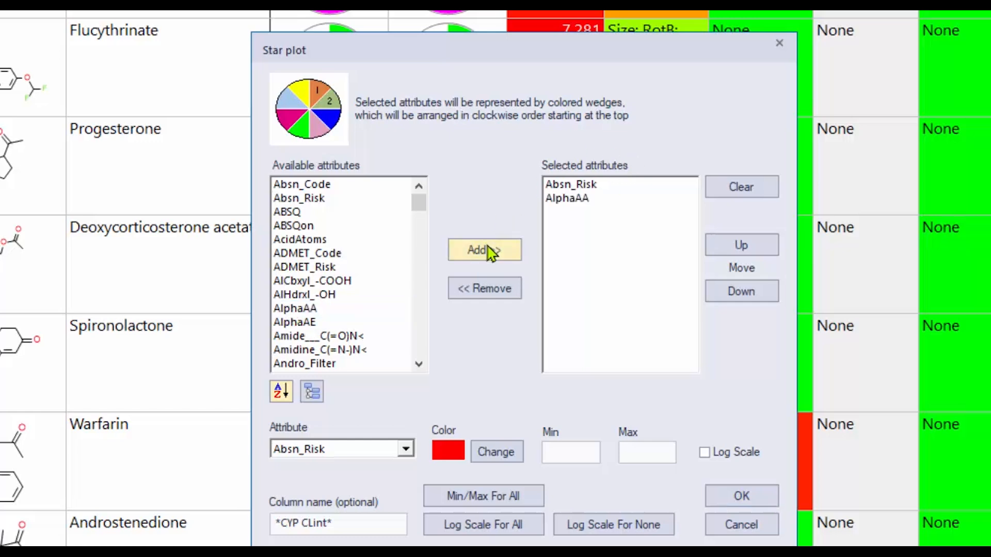
click(553, 201)
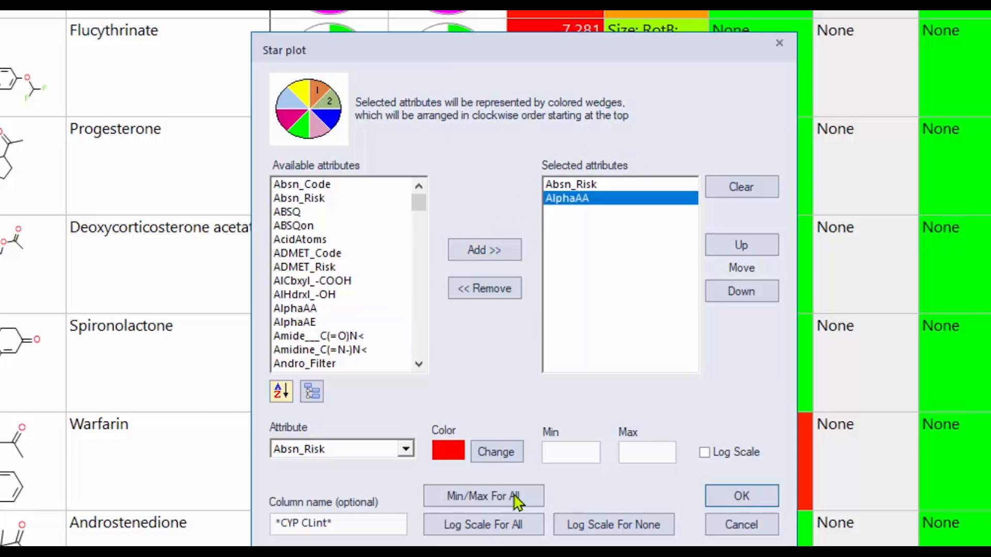
click(495, 453)
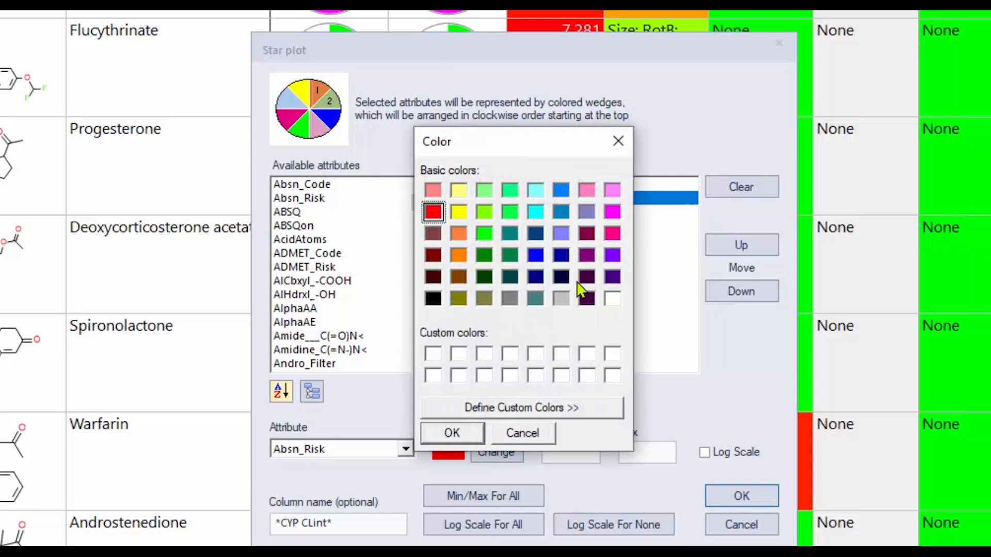
click(613, 278)
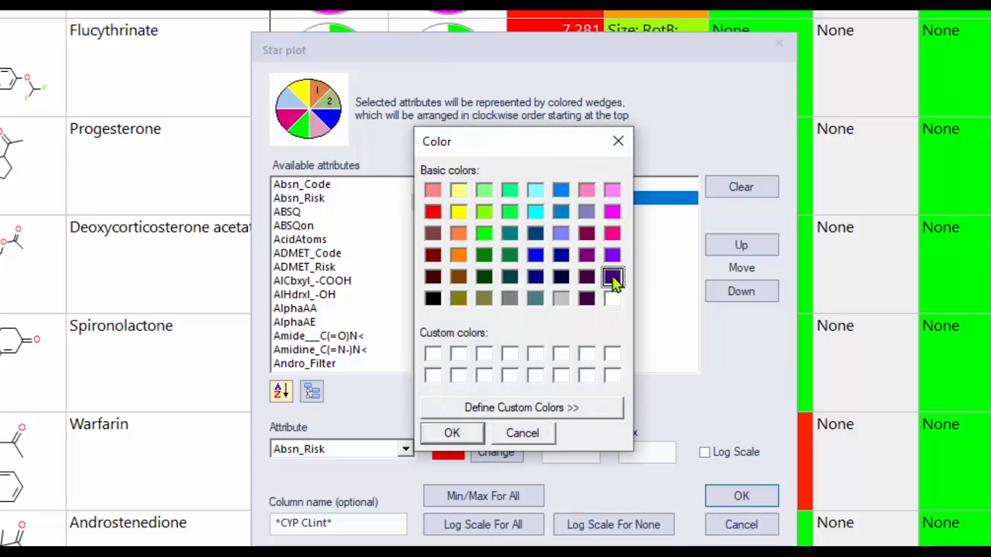
click(718, 497)
click(451, 433)
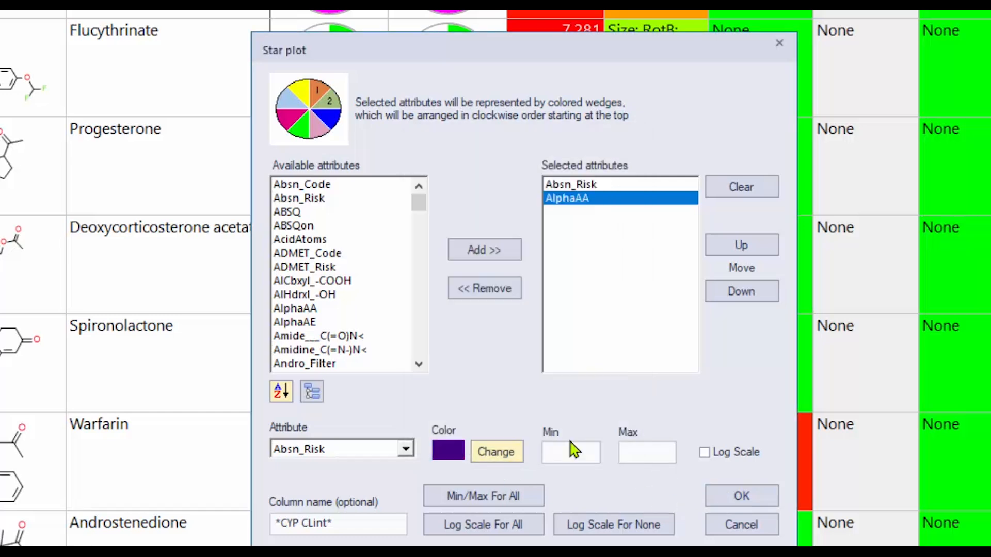
click(722, 502)
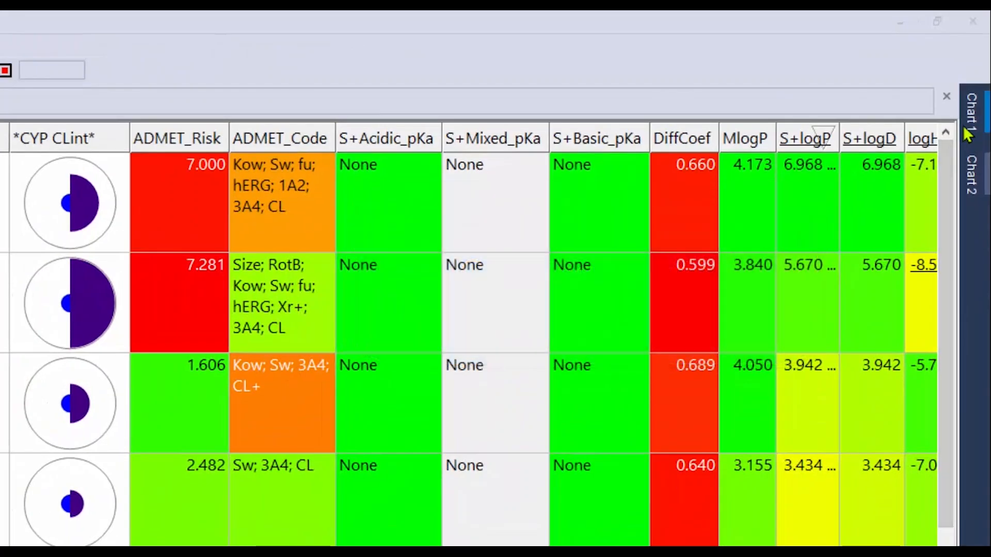
- Show Chart 1 permanently and float it over the spreadsheet as a wider, shorter window
click(971, 129)
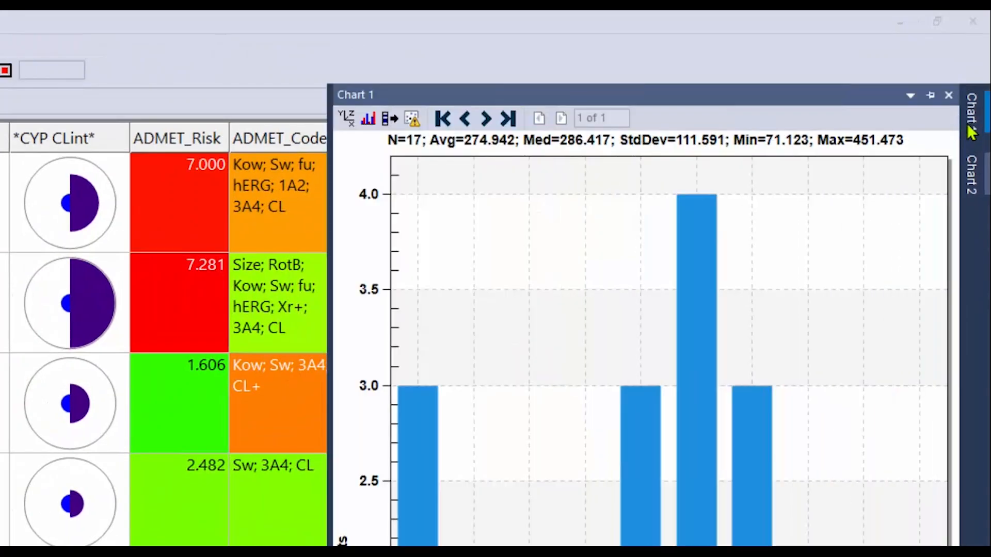
click(930, 96)
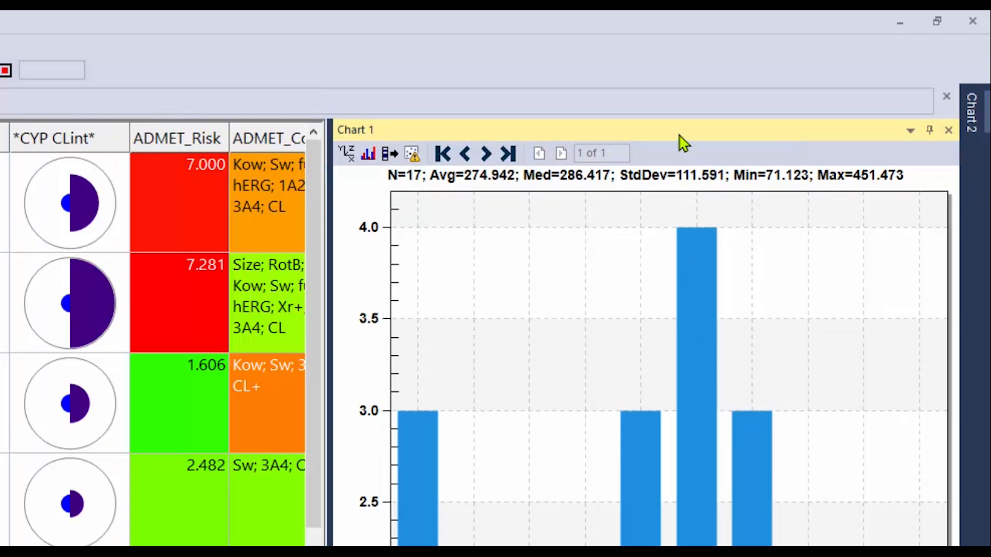
drag(679, 140, 622, 183)
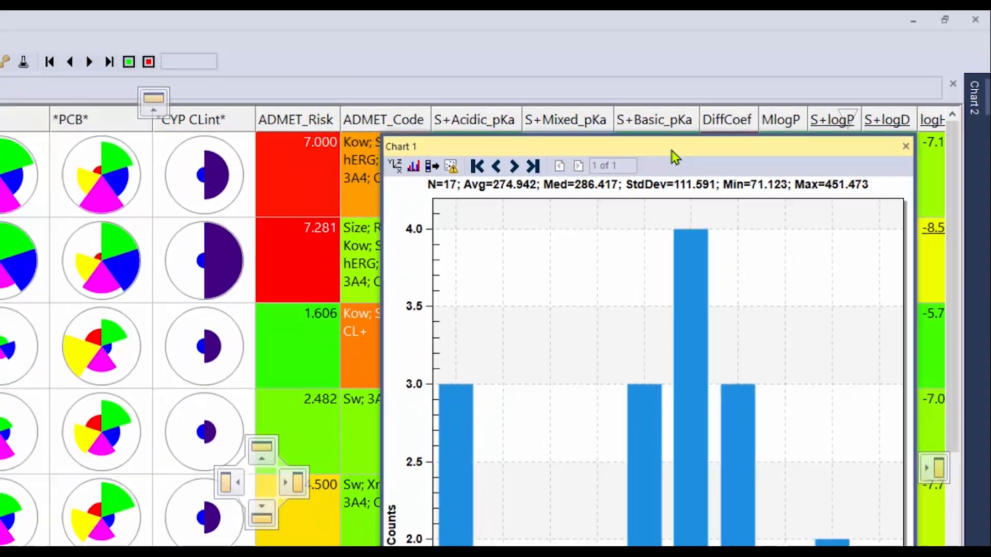
drag(675, 157, 174, 75)
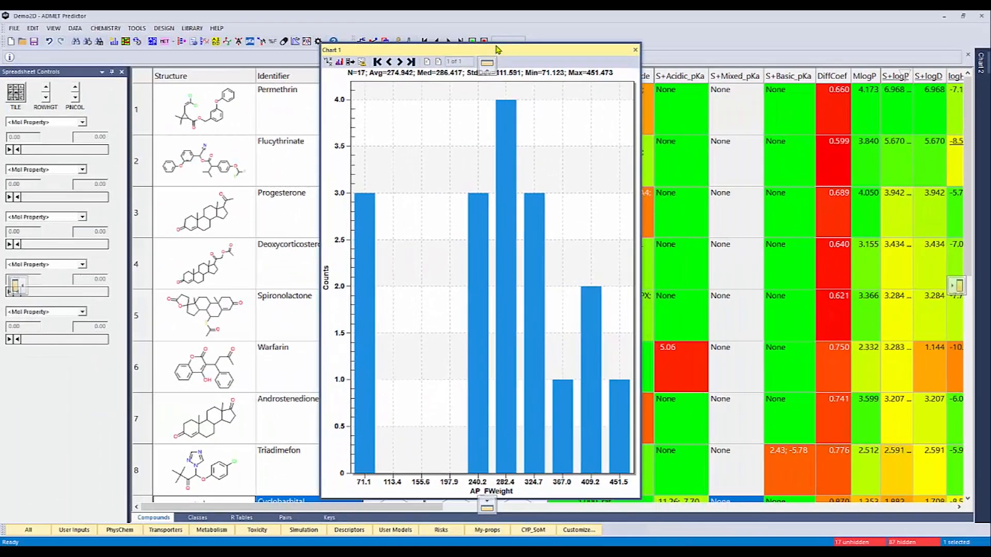
drag(497, 49, 497, 48)
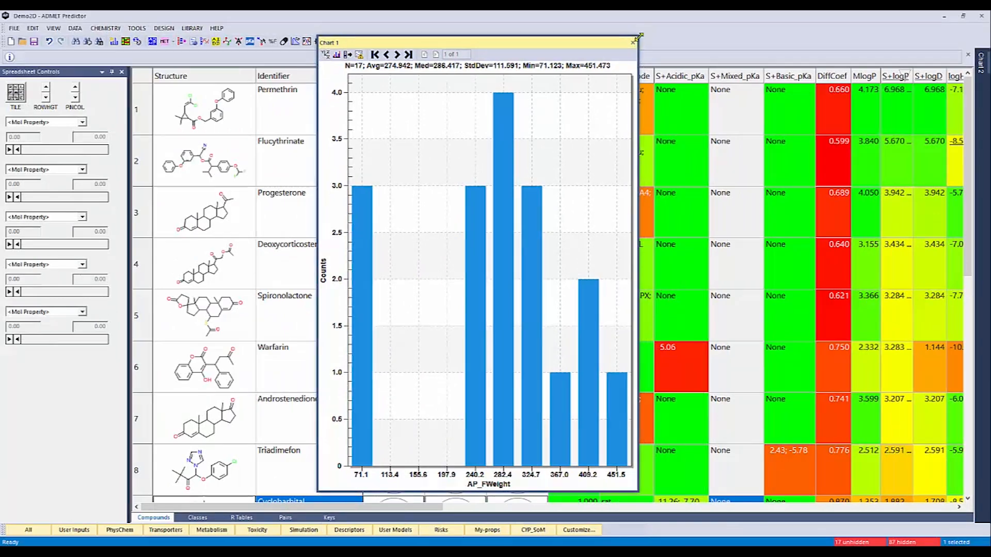
drag(630, 44, 746, 176)
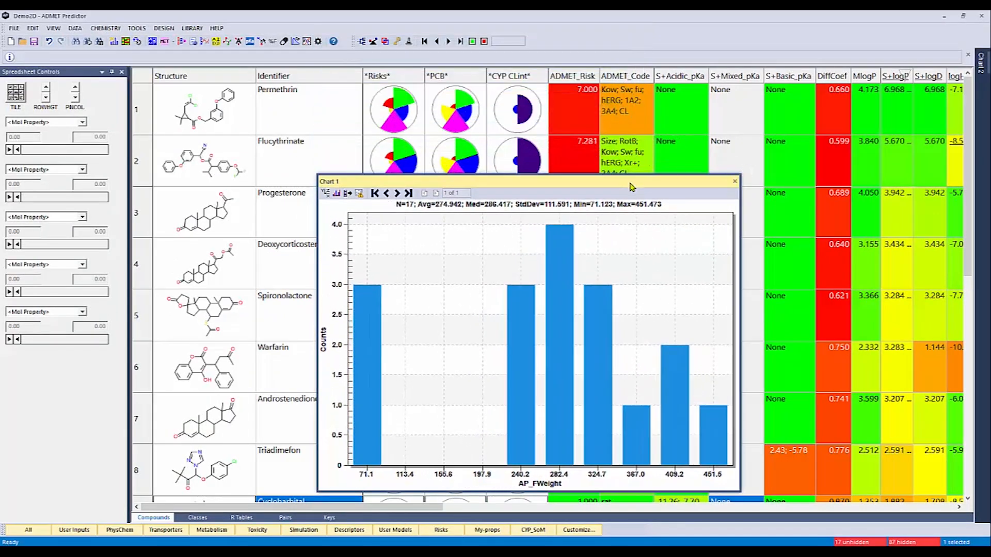
drag(630, 185, 614, 119)
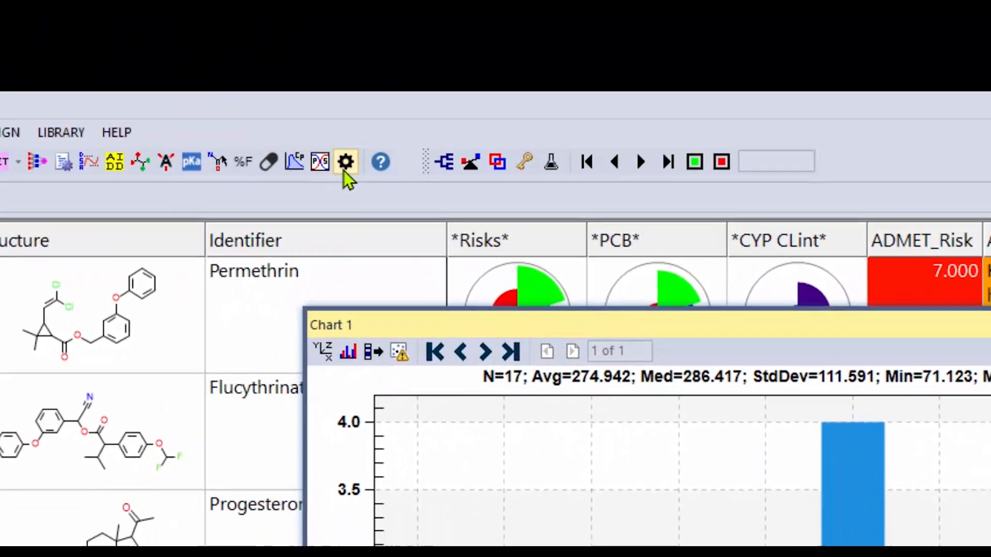
- Examine which chart types are displayed on startup in the application's display settings, leaving them without changes
click(359, 186)
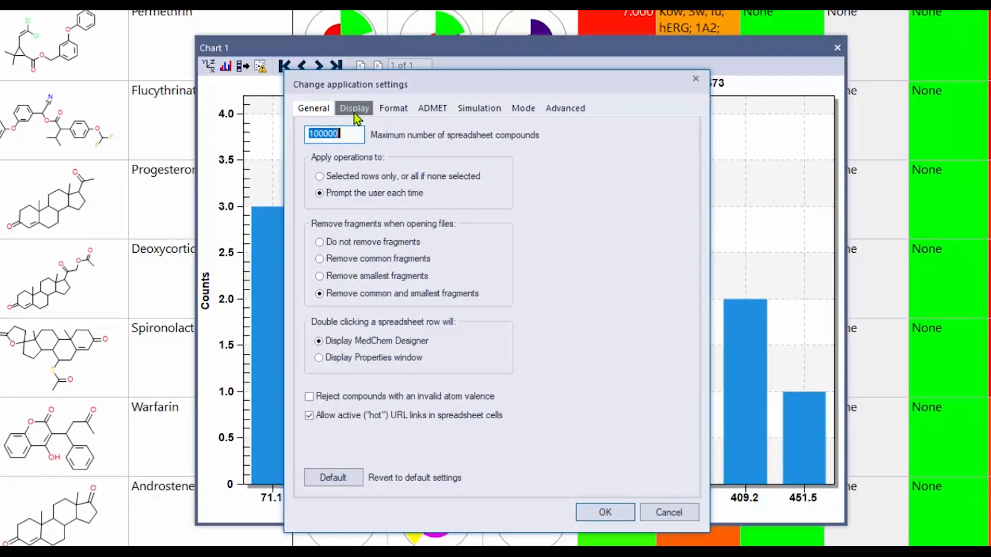
click(354, 109)
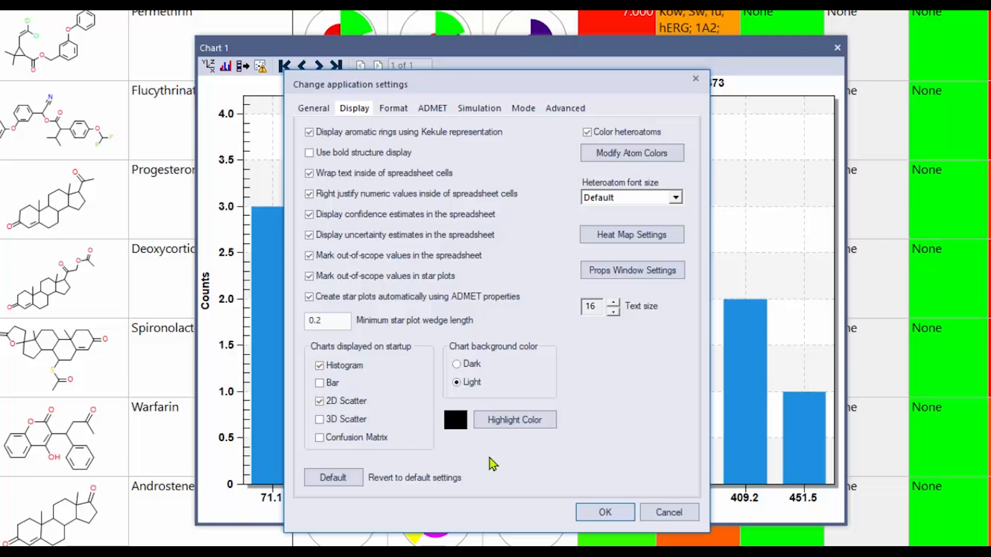
click(685, 515)
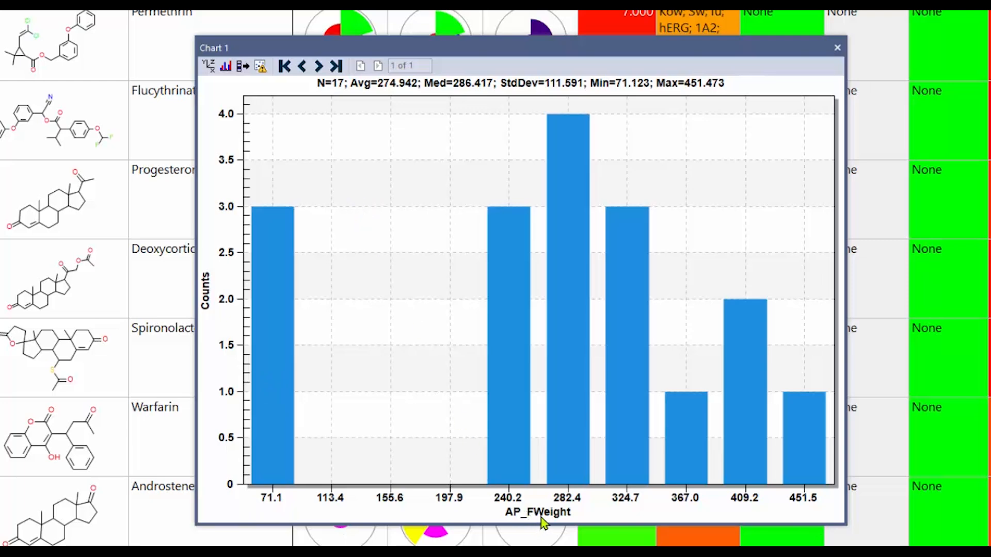
- Set the X-axis range of the AP_FWeight histogram in Chart 1 to minimum 50 and maximum 500, and apply it
click(207, 66)
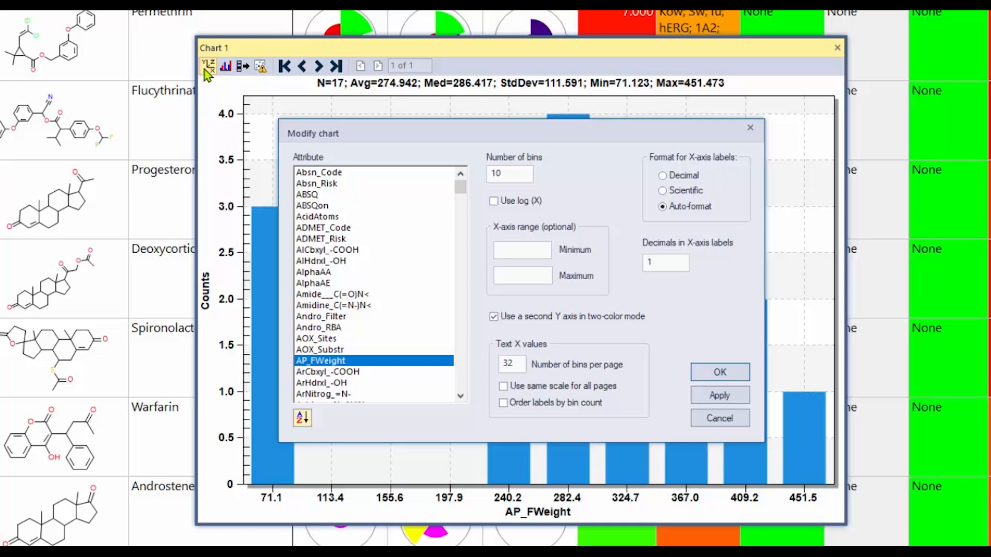
scroll(371, 230, down, 15)
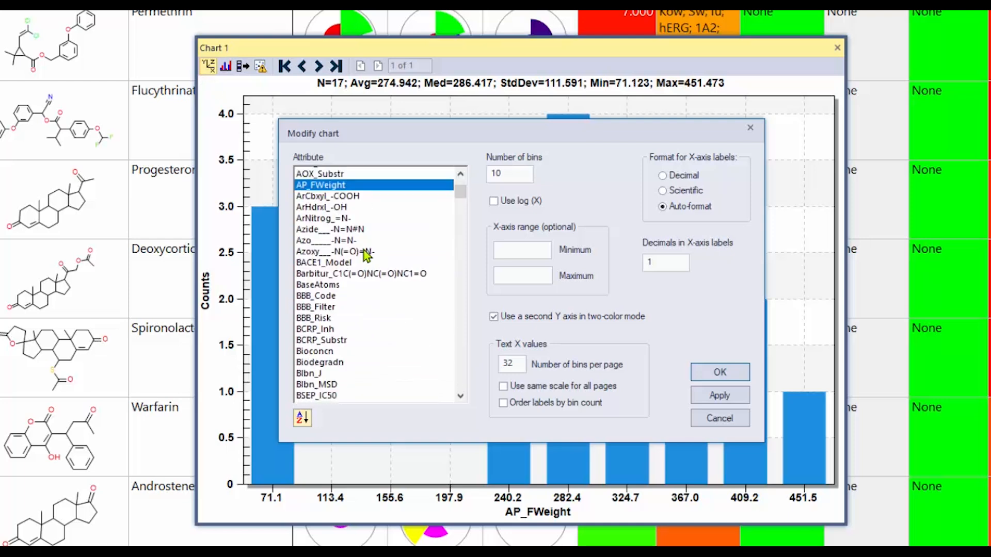
scroll(363, 284, down, 15)
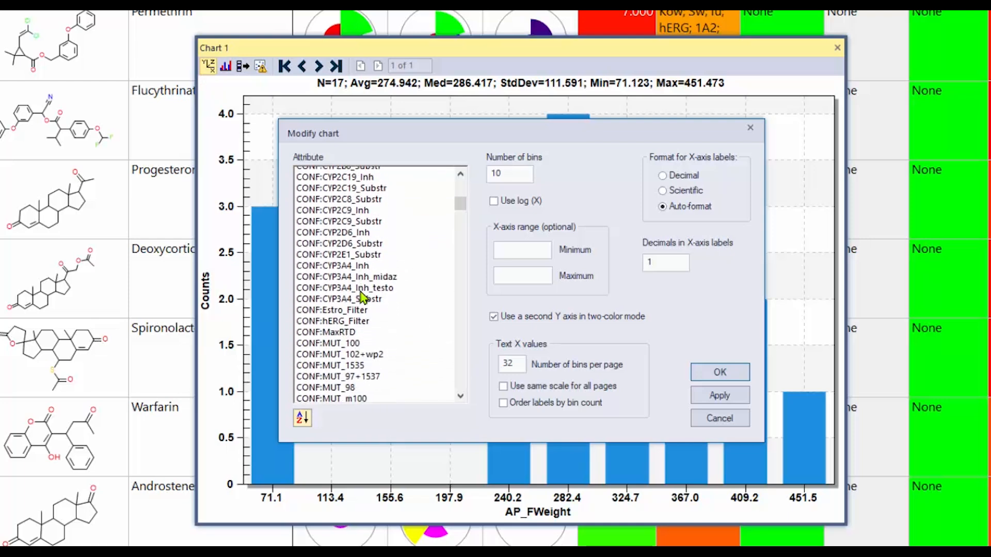
scroll(402, 280, down, 3)
drag(460, 212, 459, 184)
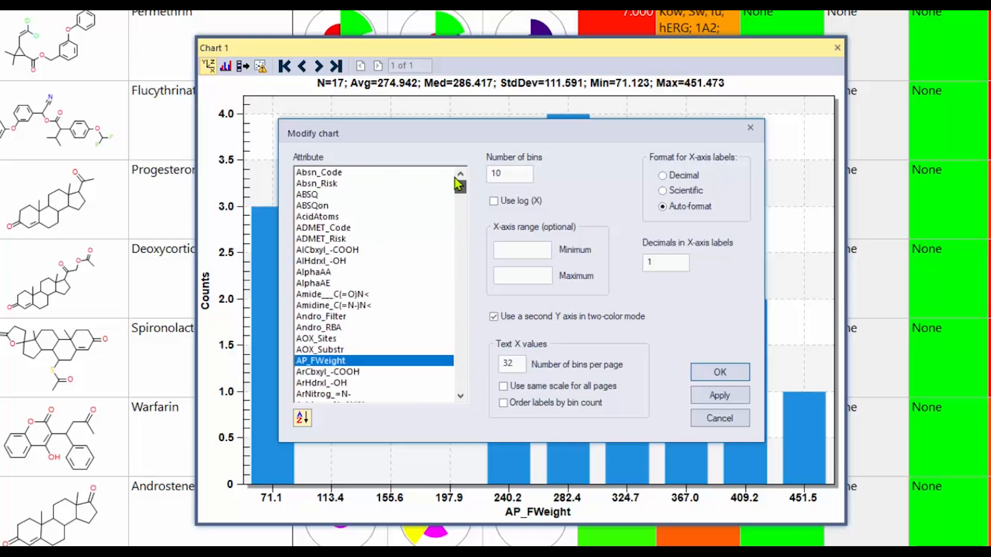
drag(554, 137, 921, 18)
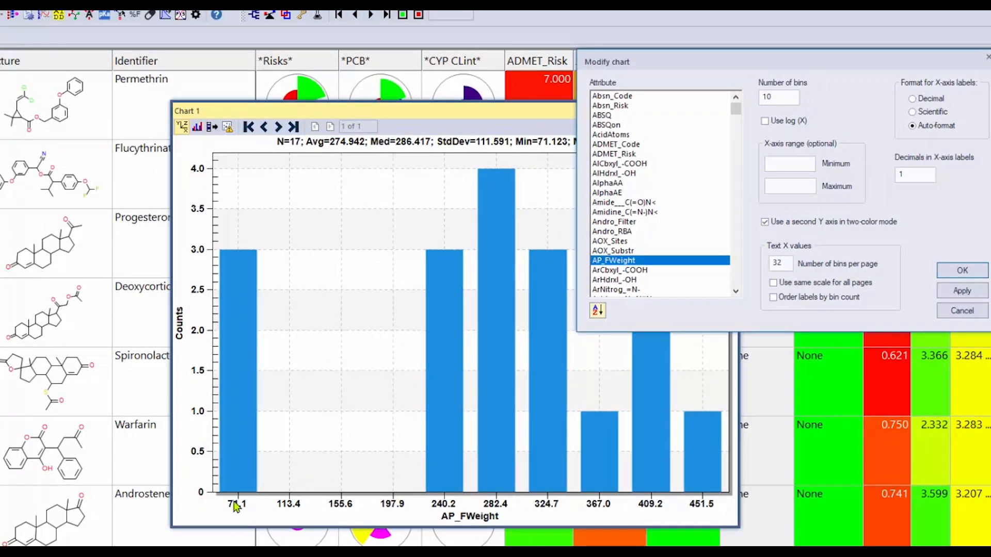
click(804, 164)
text(50)
click(790, 184)
text(500)
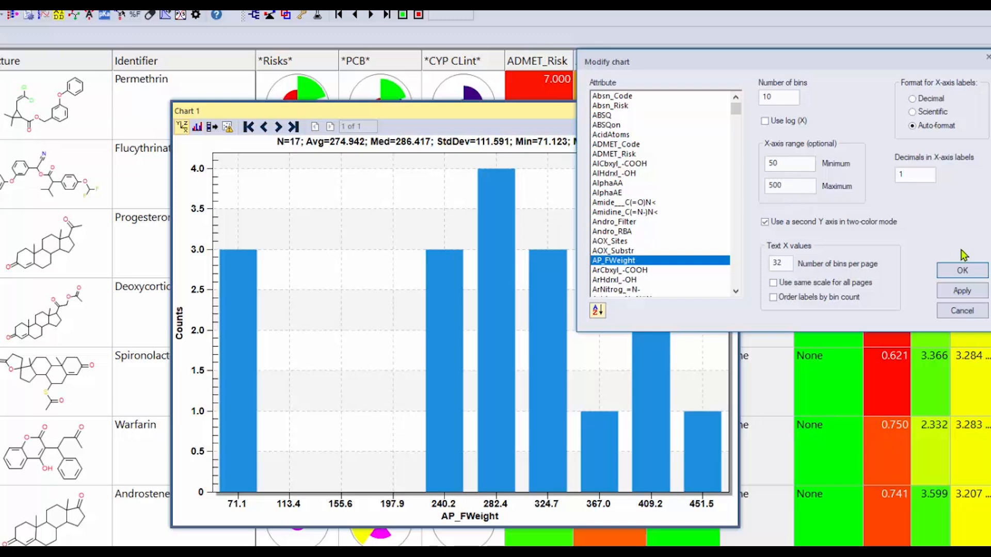
click(961, 290)
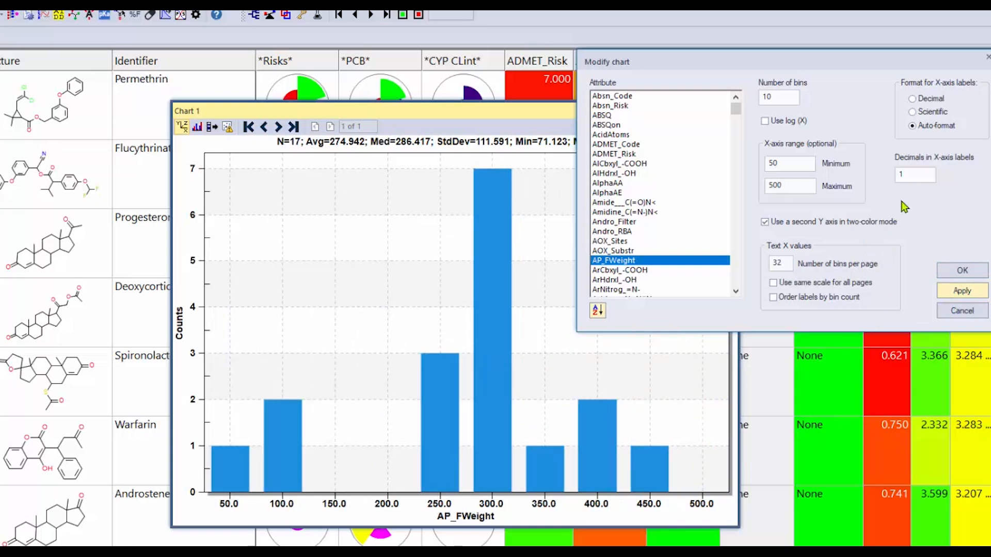
- Set the X-axis labels of the AP_FWeight histogram to 0 decimals and accept the chart changes
double_click(896, 175)
text(0)
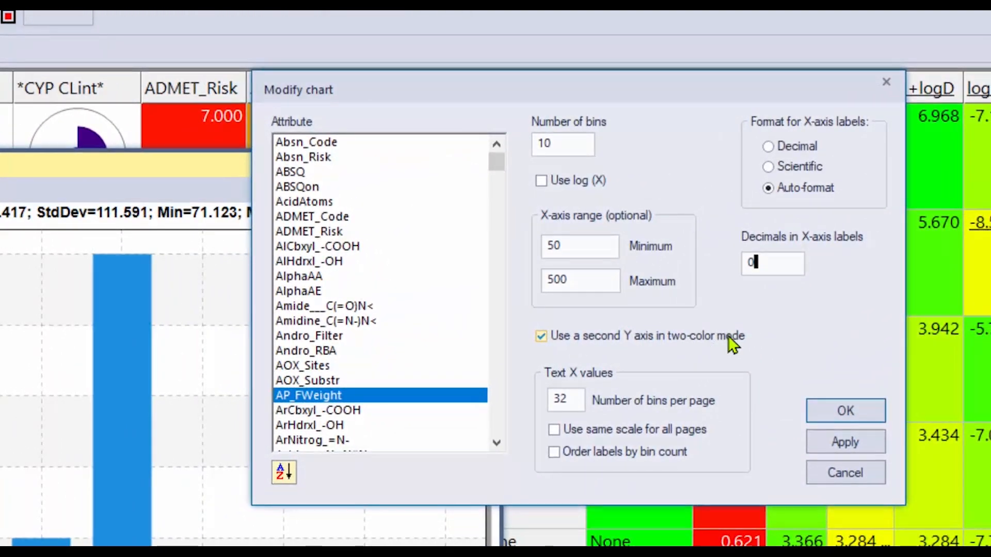
mouse_move(732, 345)
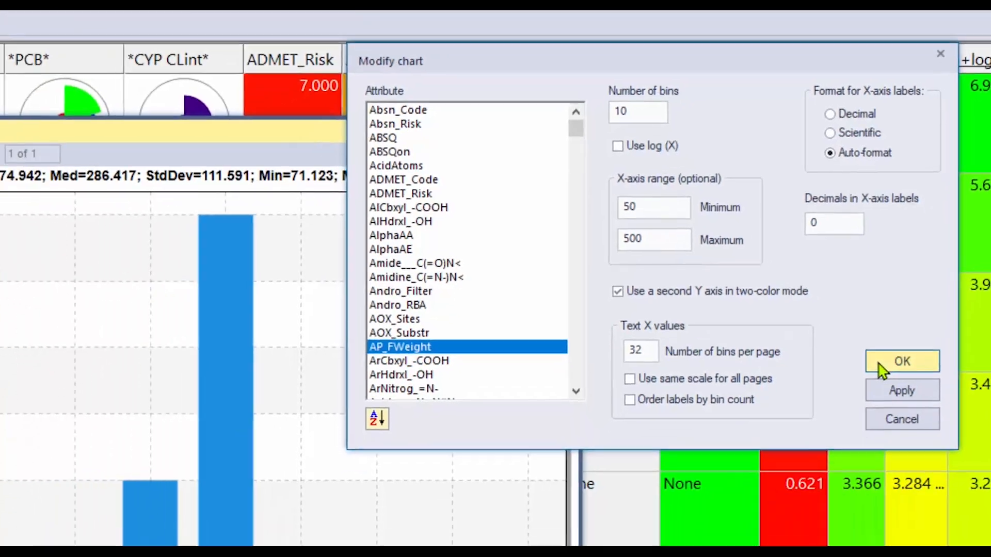
click(821, 414)
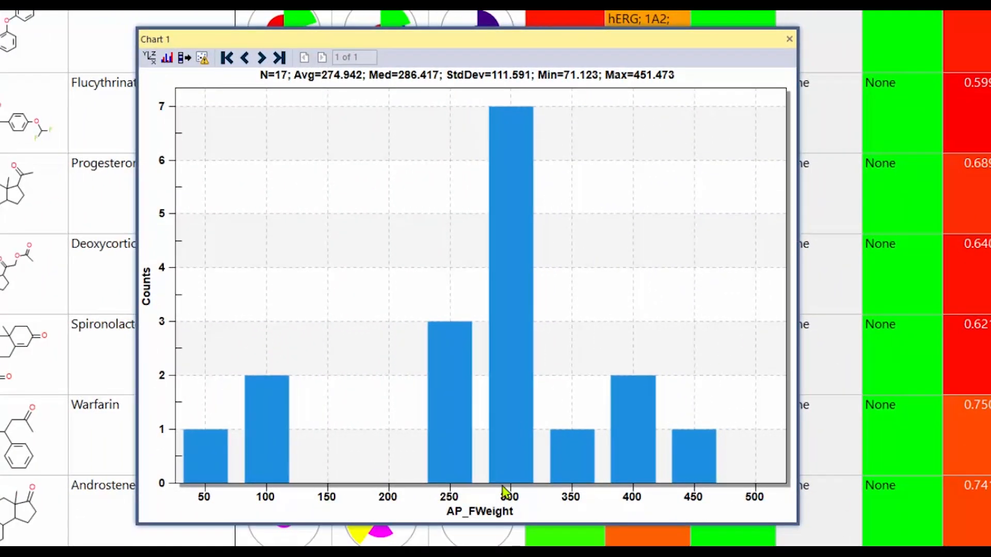
- Select the compounds Flucythrinate through Warfarin, split the histogram into two-color mode by selection, and disable its second Y axis
drag(22, 126, 2, 429)
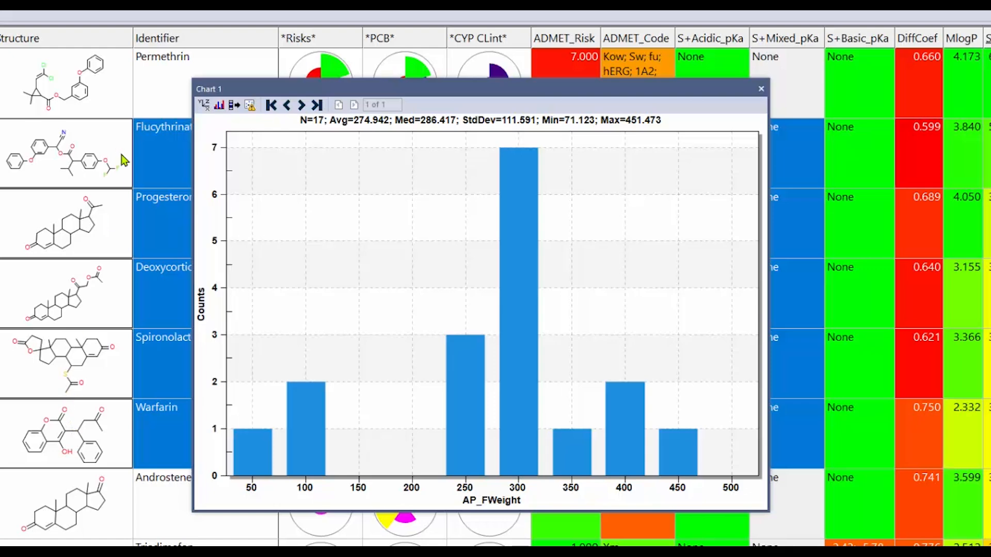
click(219, 106)
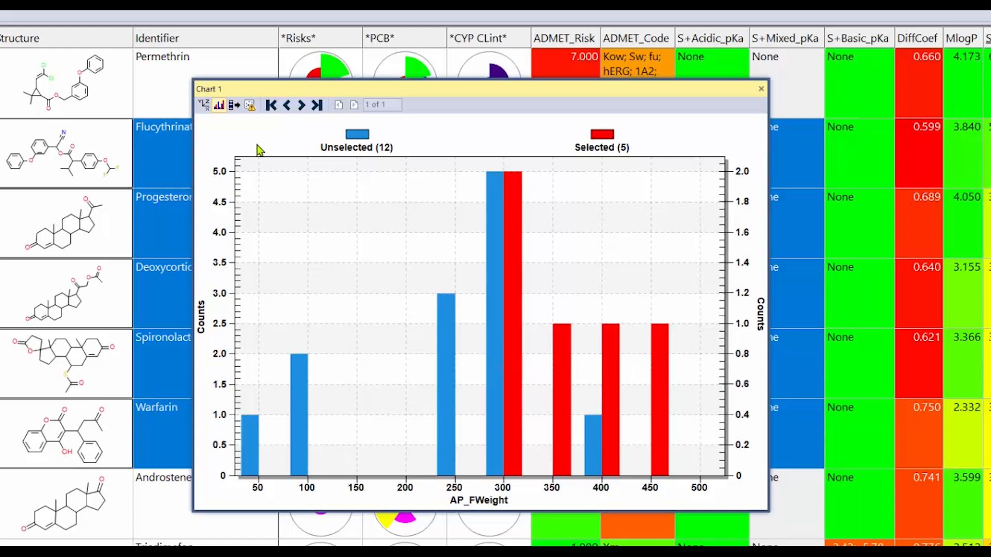
click(203, 105)
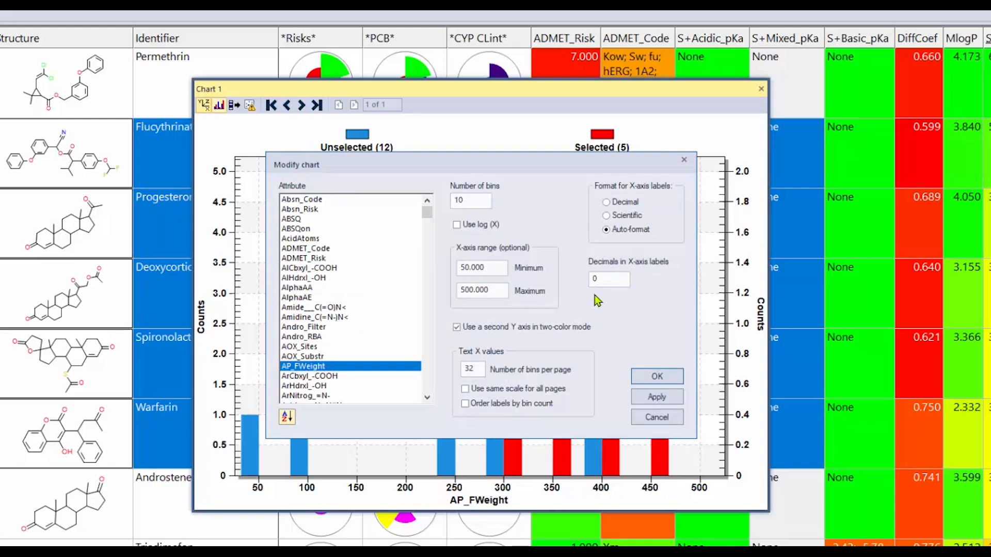
click(475, 330)
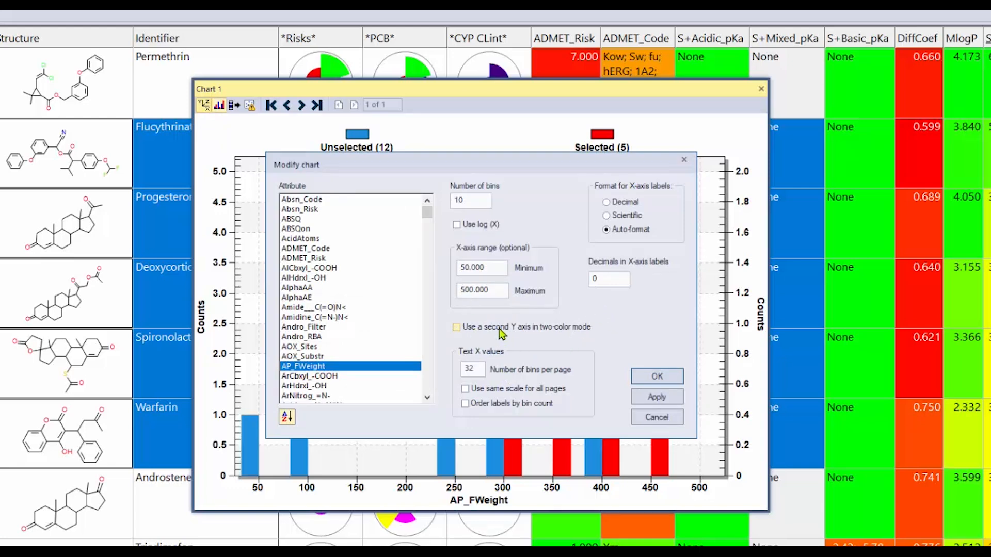
click(673, 377)
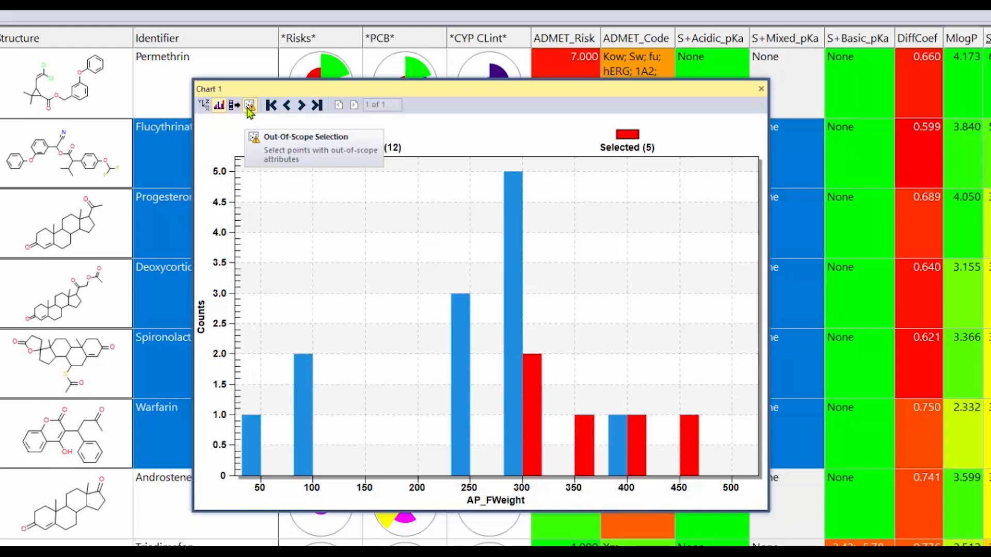
- Advance Chart 1 through the following attributes, past CAS No., ExlogP, MeltingPoint and ADMET_Risk, until it plots ADMET_Code
click(301, 106)
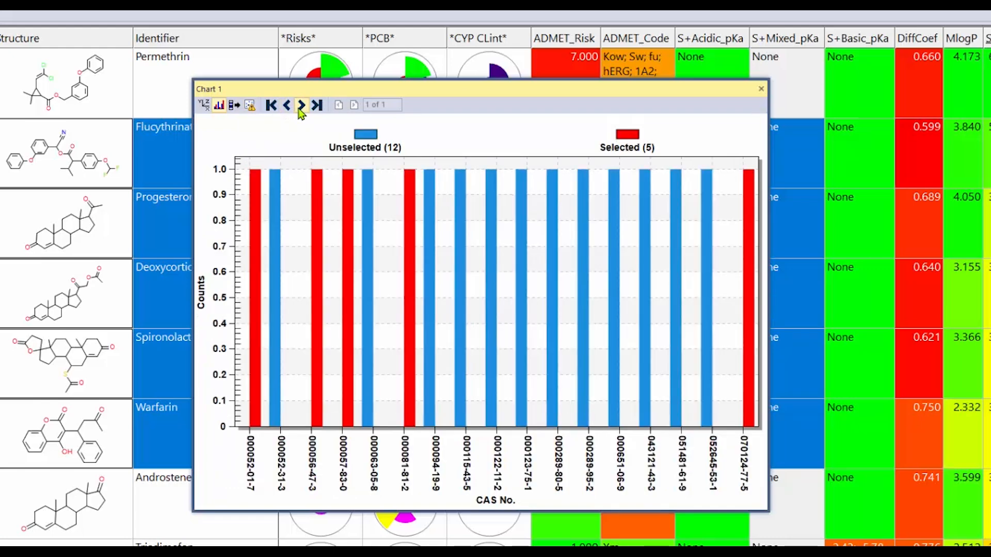
click(301, 106)
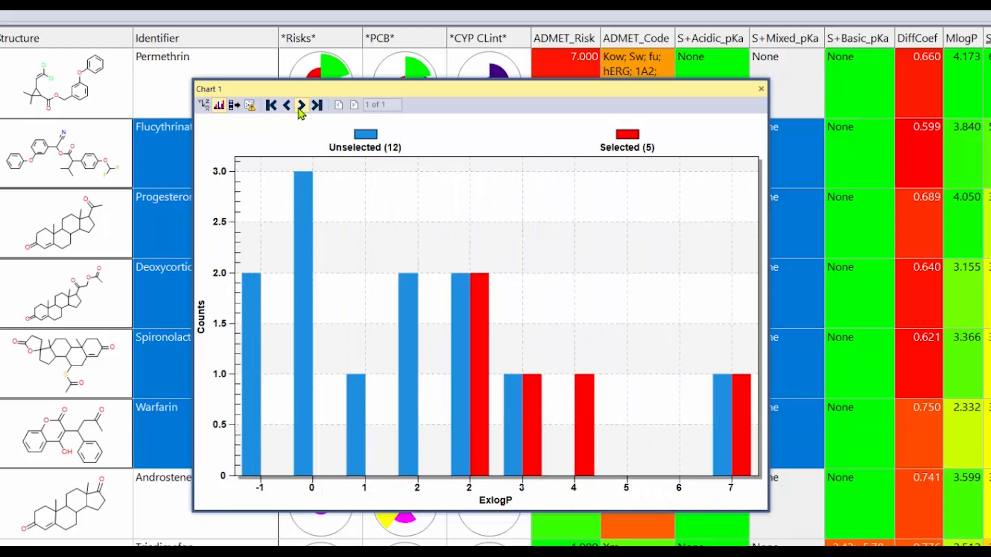
click(301, 106)
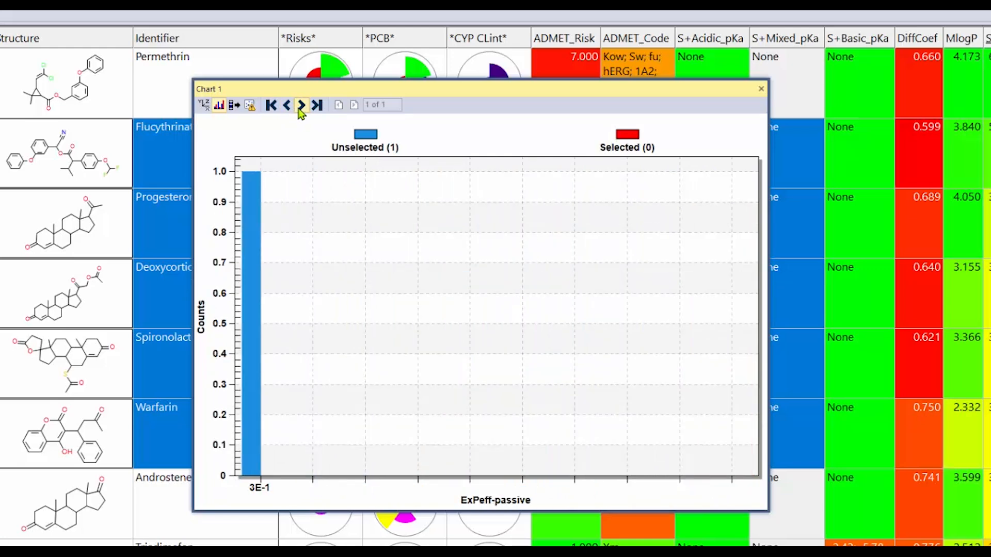
click(301, 105)
click(301, 106)
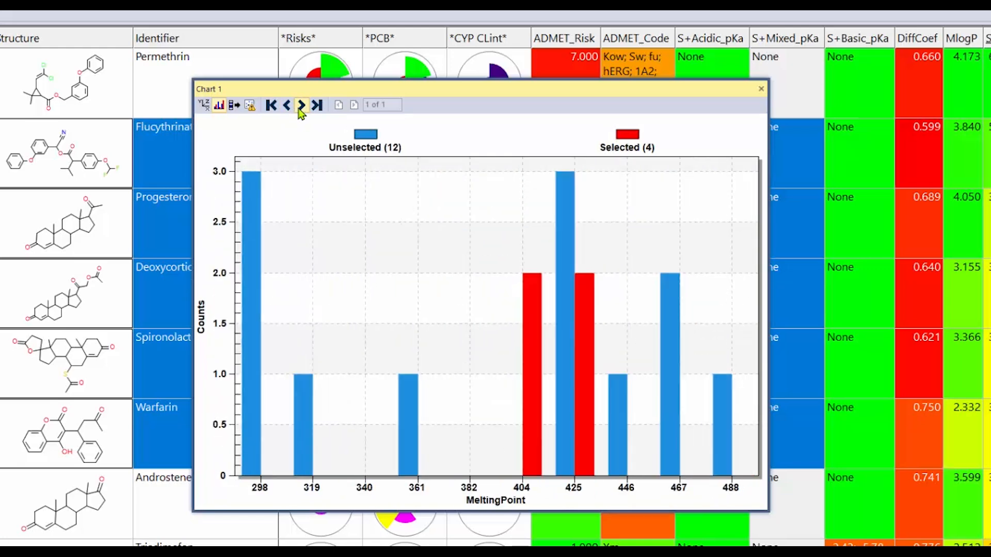
click(301, 106)
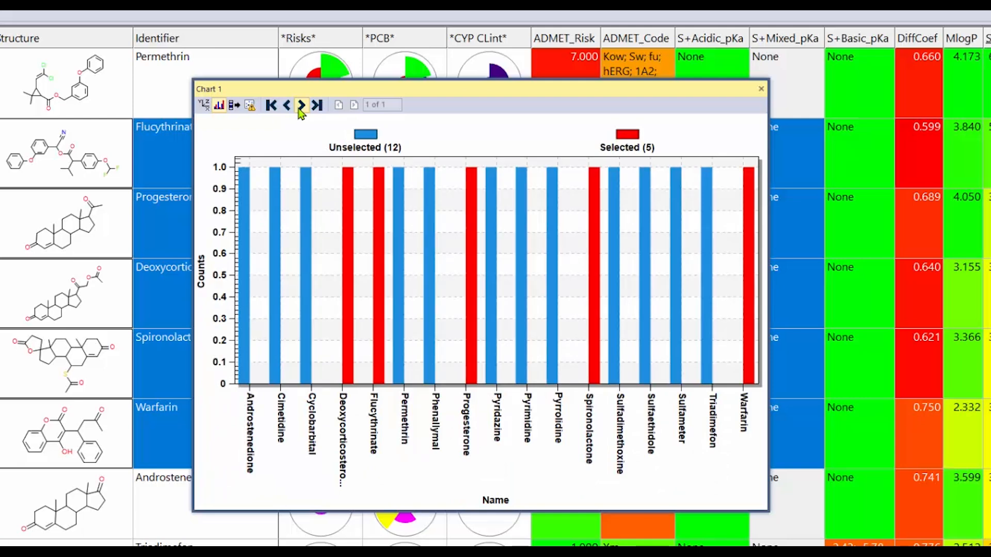
click(300, 106)
click(301, 106)
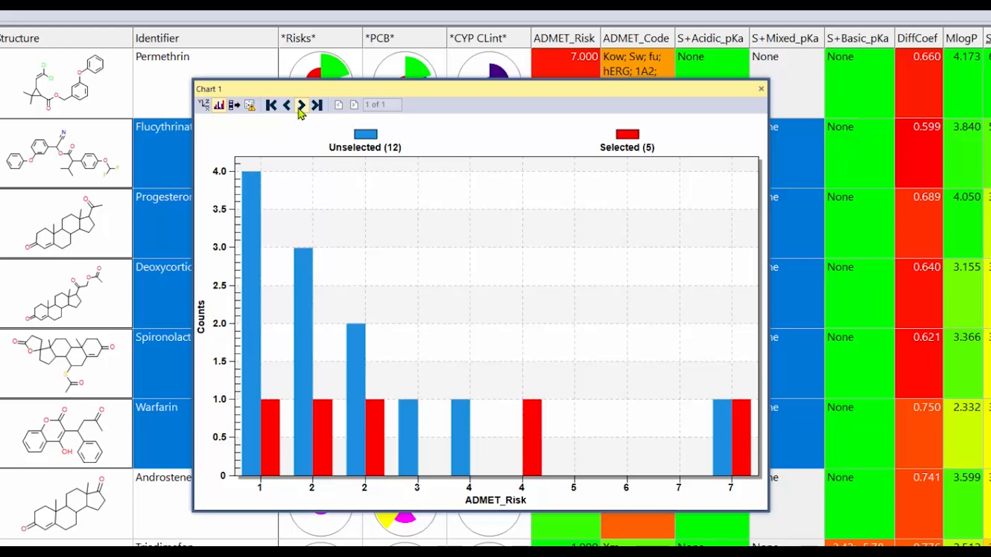
click(301, 106)
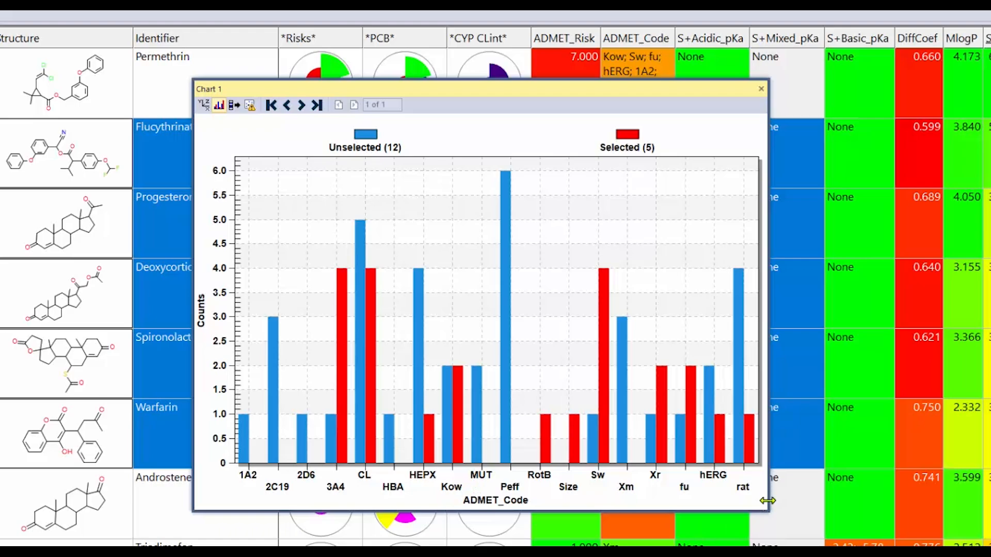
- Widen the floating Chart 1 window and reposition it across the spreadsheet
drag(769, 498, 990, 492)
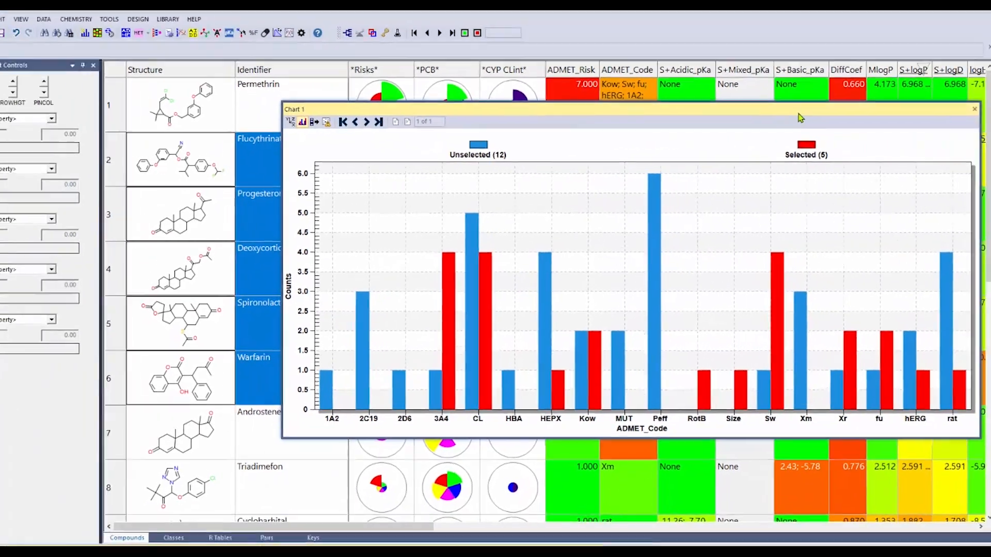
drag(854, 92, 638, 120)
drag(806, 301, 920, 301)
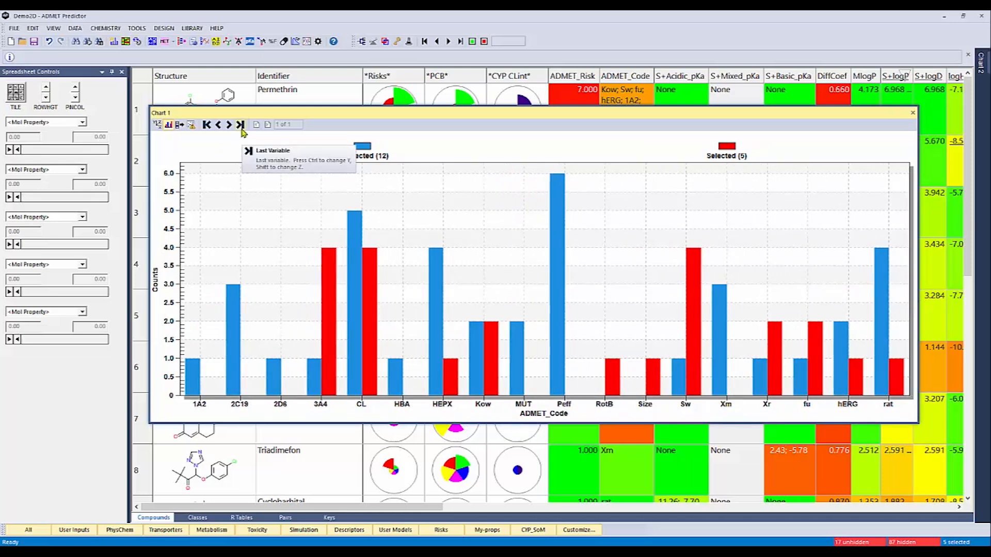
- Examine Chart 1's formatting and export options, including Text / Data output to a file, and leave without exporting
right_click(414, 192)
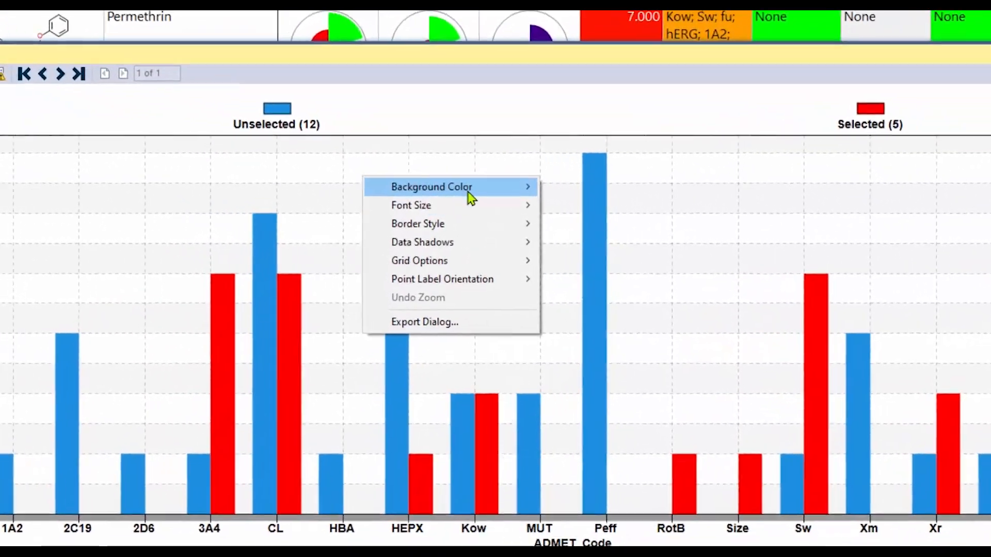
mouse_move(479, 194)
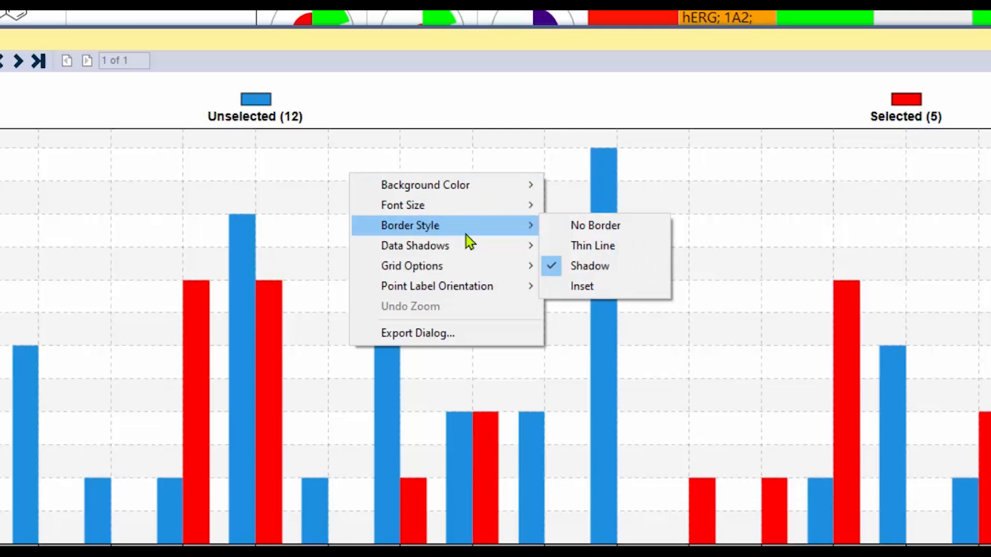
click(456, 339)
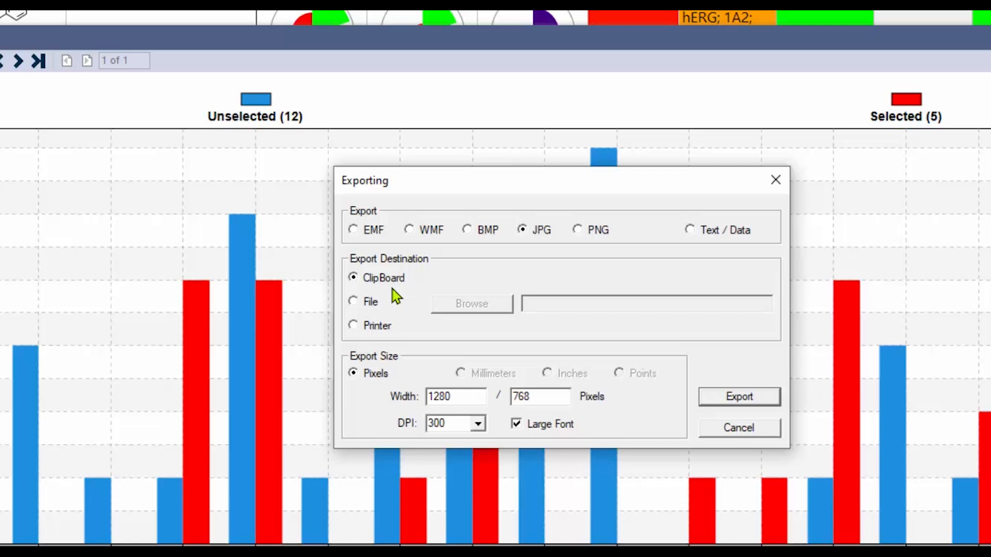
click(354, 302)
click(691, 230)
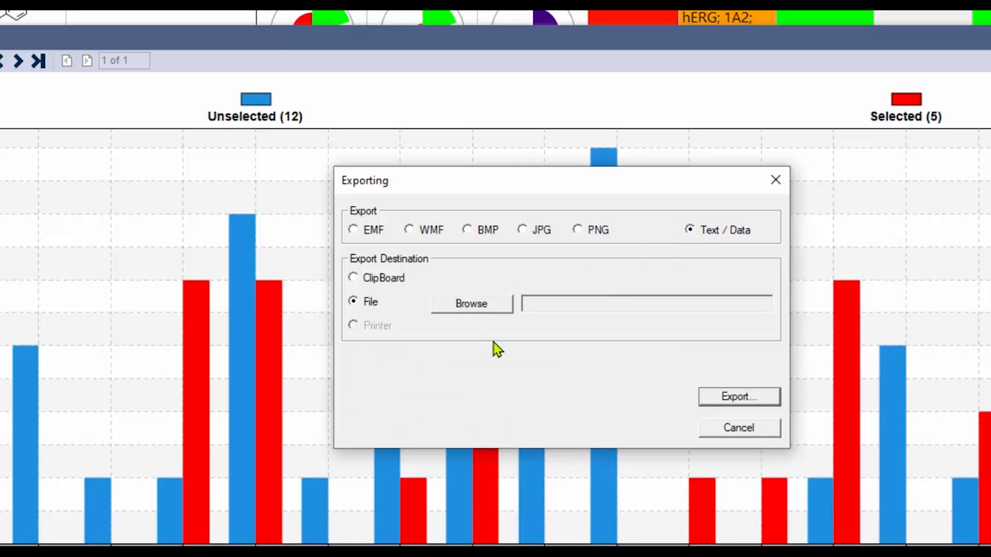
click(737, 428)
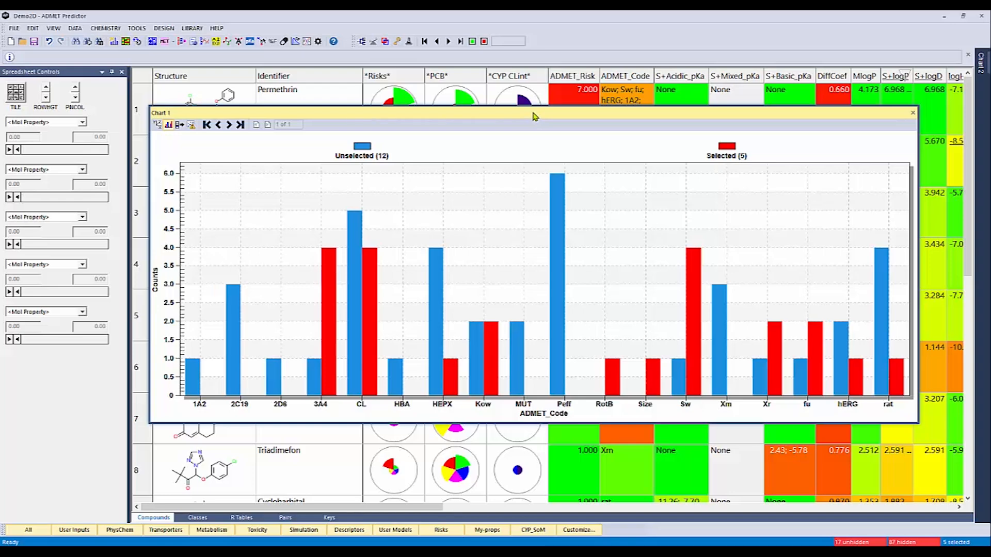
- Dock Chart 1 along the right edge of the main window and set it to auto-hide
drag(534, 116, 536, 155)
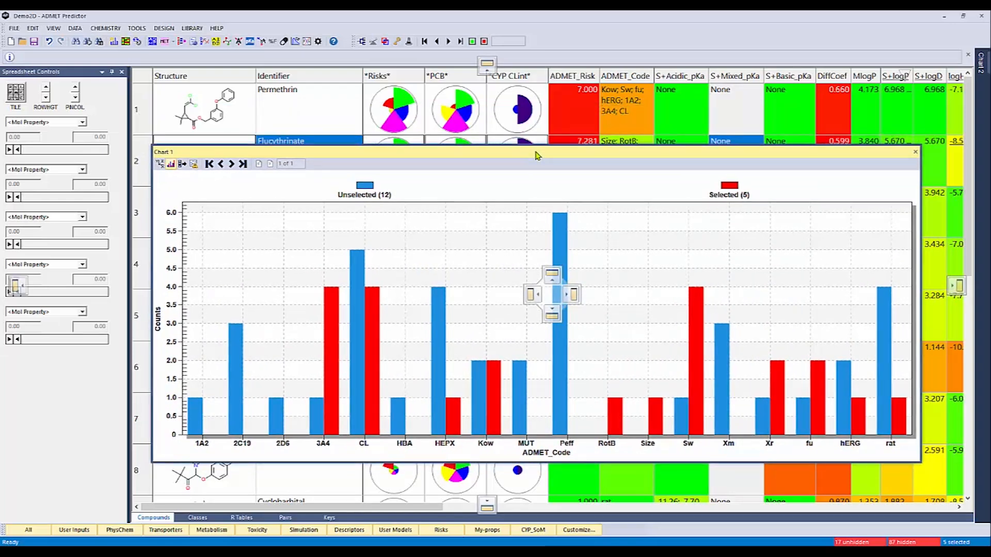
drag(537, 155, 962, 289)
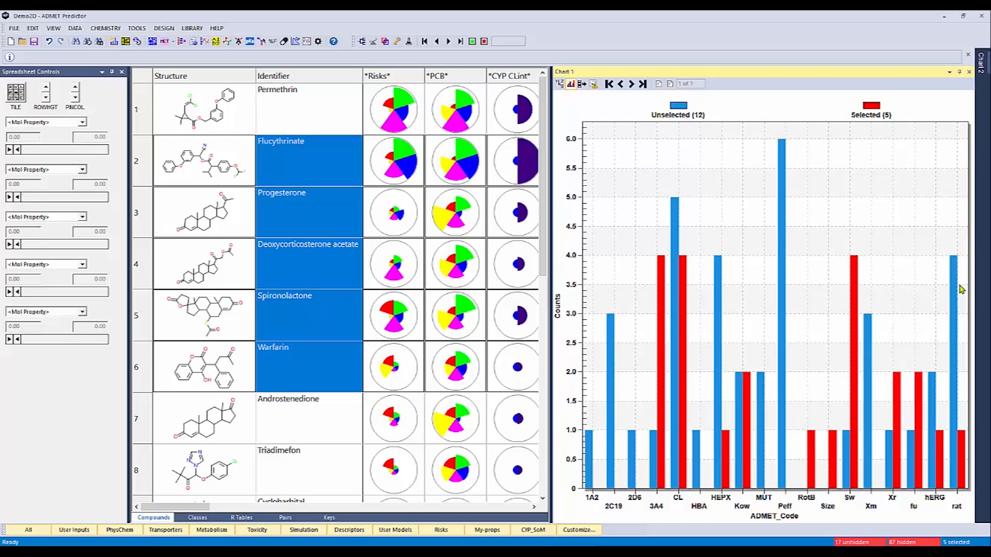
click(958, 72)
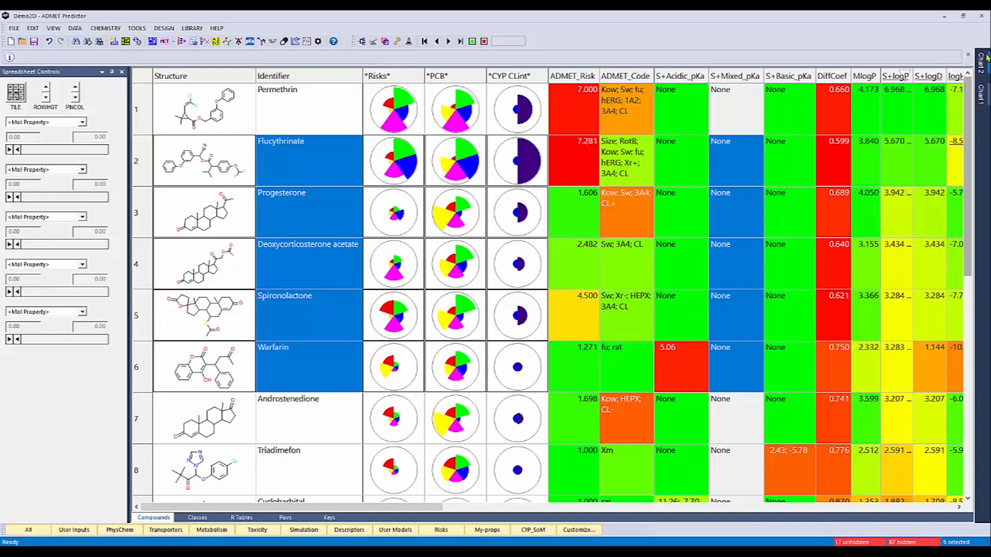
- Show the Chart 2 scatter graph permanently and float it as a window over the spreadsheet
mouse_move(984, 62)
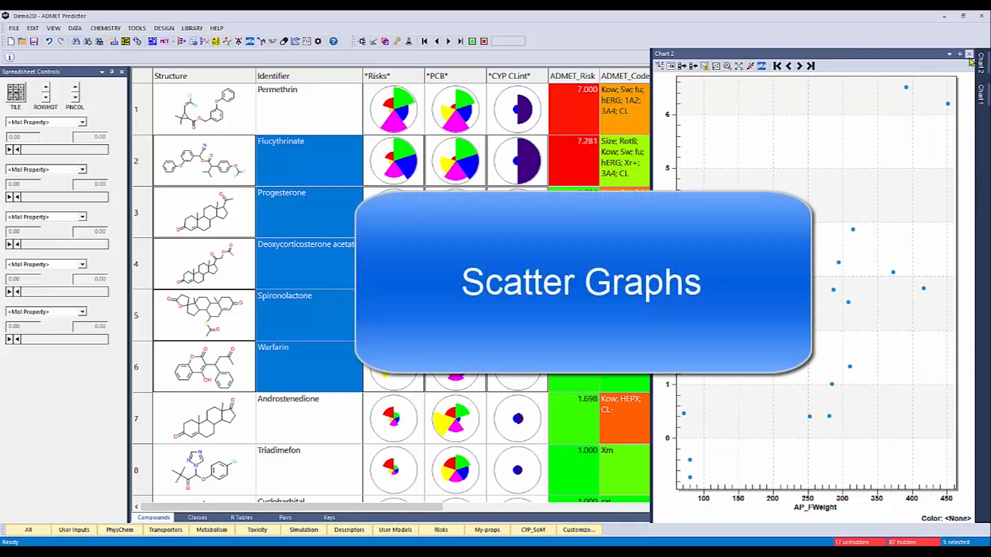
click(959, 55)
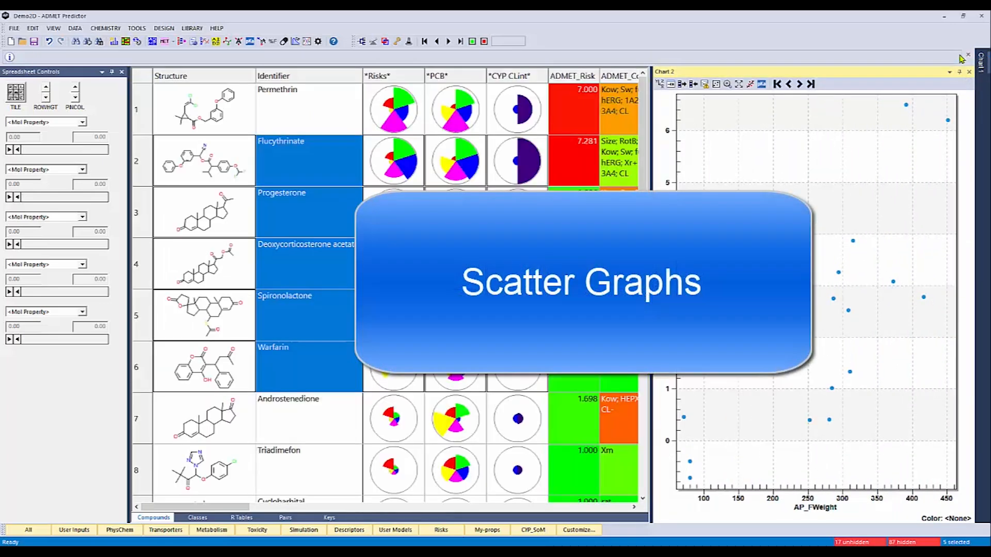
drag(909, 80, 658, 190)
drag(537, 196, 584, 120)
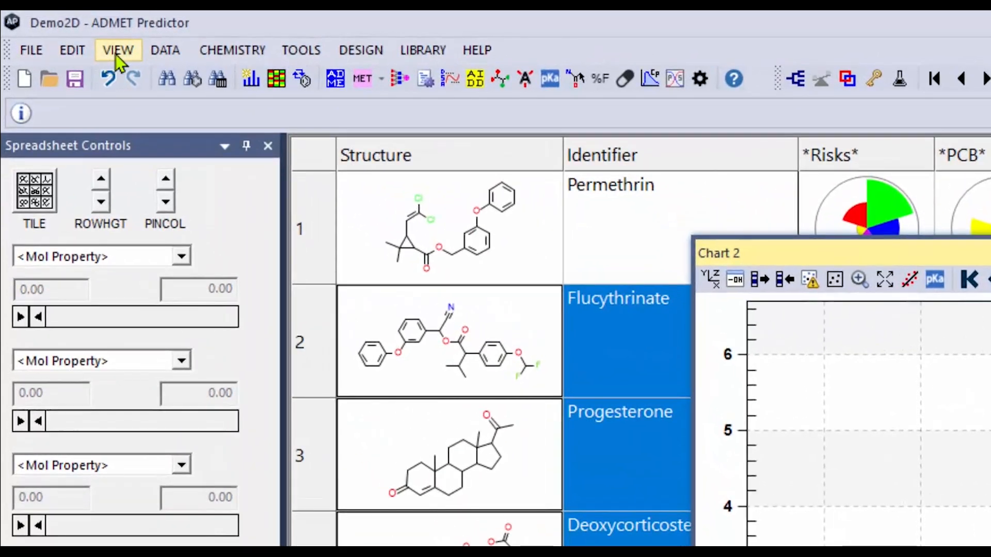
- Unhide all hidden compounds so that every record is included in the spreadsheet and scatter graph
click(116, 51)
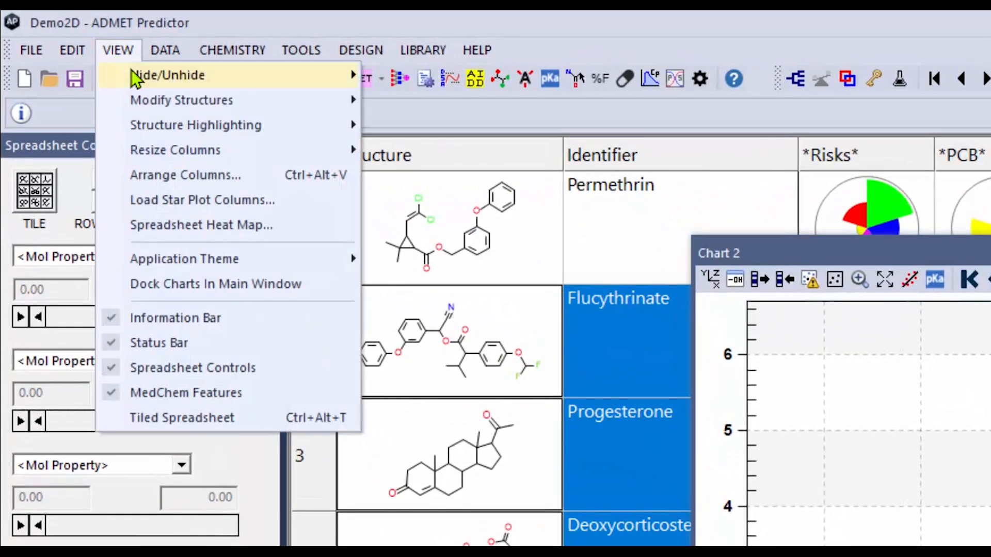
mouse_move(135, 78)
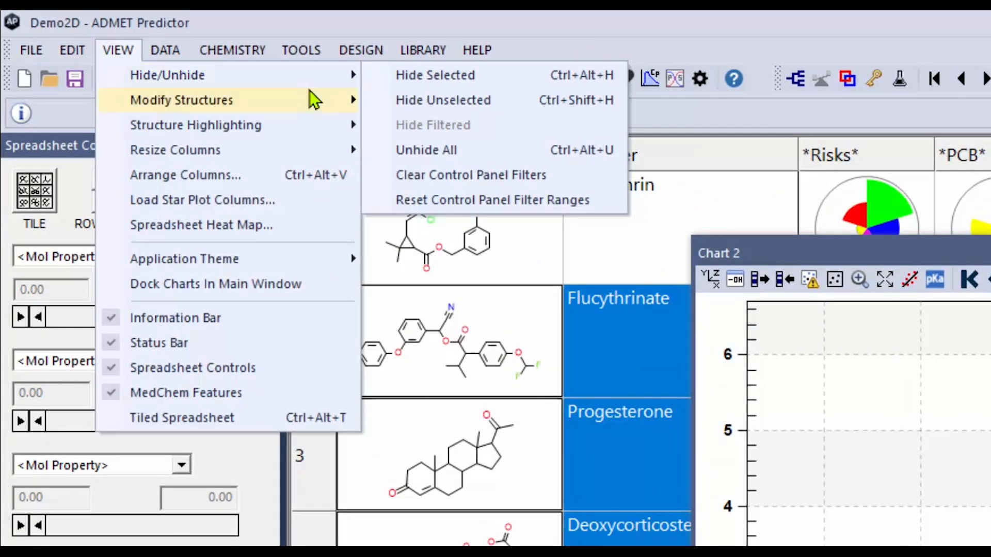
click(429, 159)
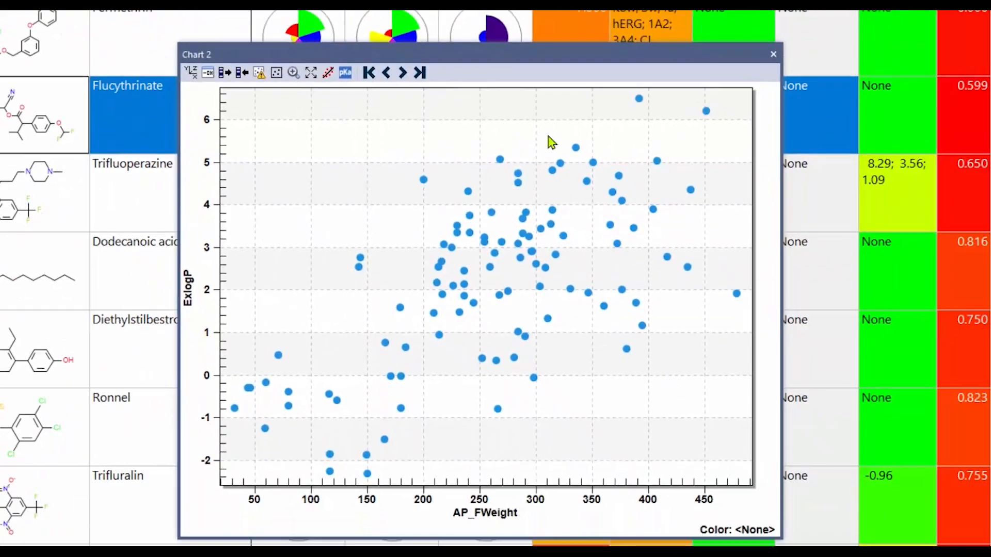
- Move the Chart 2 window aside and color its ExlogP versus AP_FWeight scatter plot by AlCbxyl_-COOH, applying the change
drag(564, 62, 690, 54)
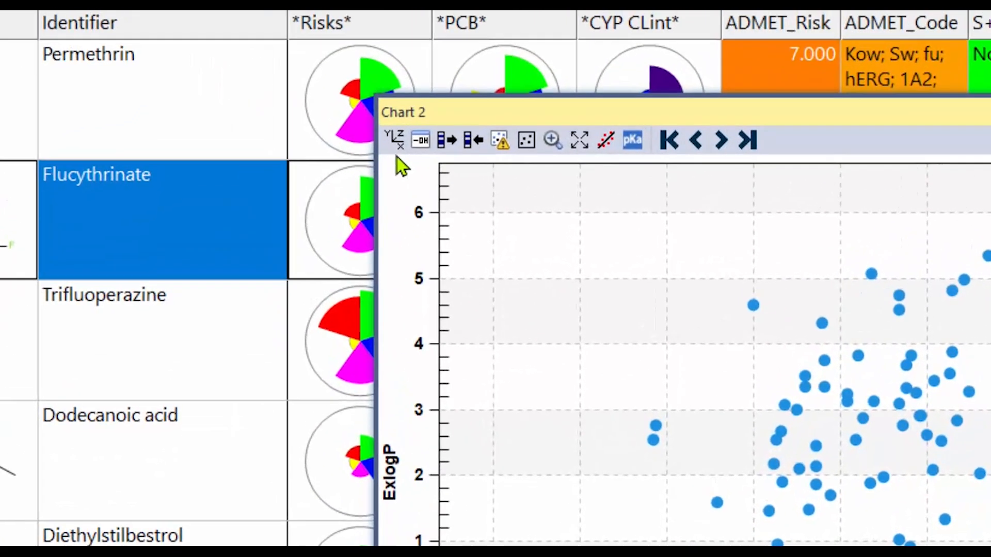
click(395, 140)
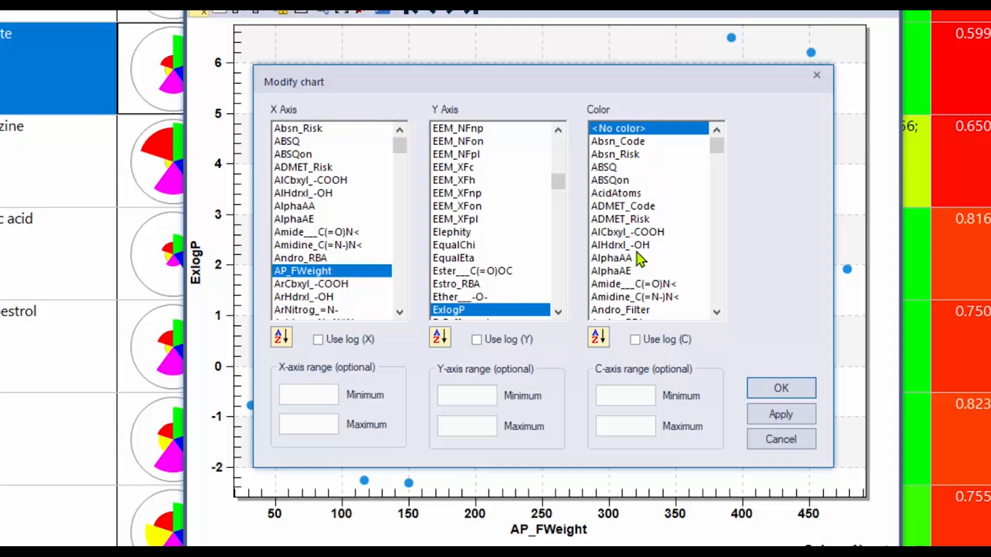
click(644, 233)
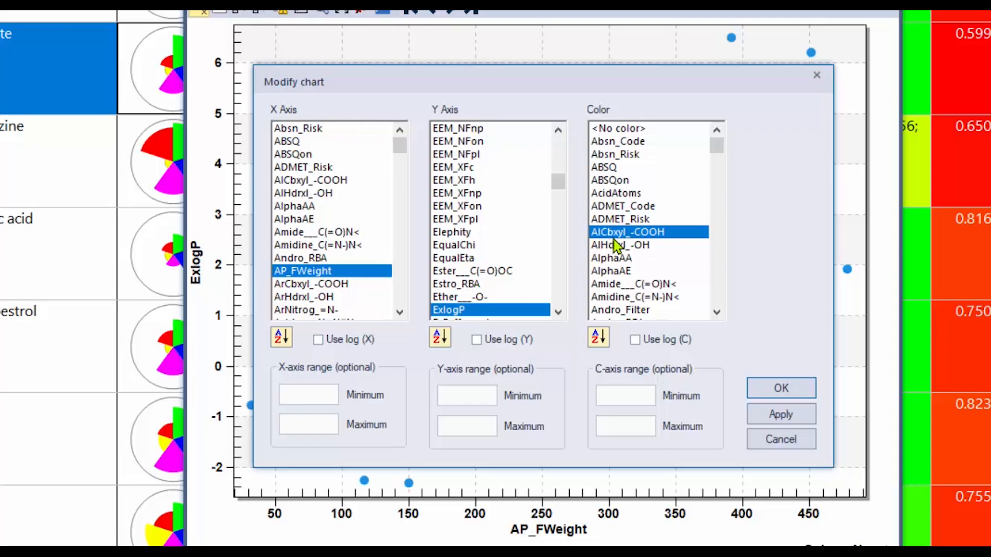
click(766, 415)
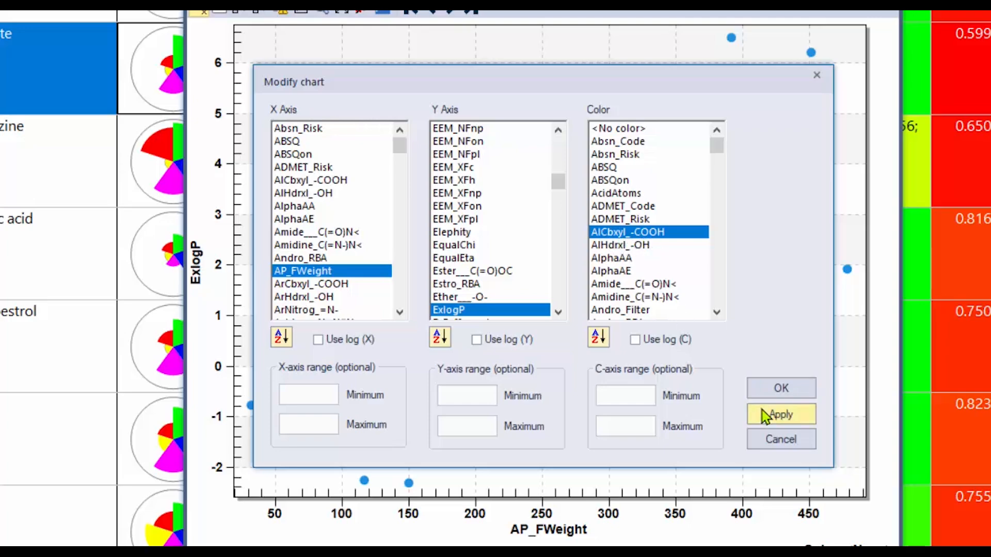
- Move the Modify chart dialog aside and accept the Chart 2 scatter plot settings
drag(699, 77, 57, 81)
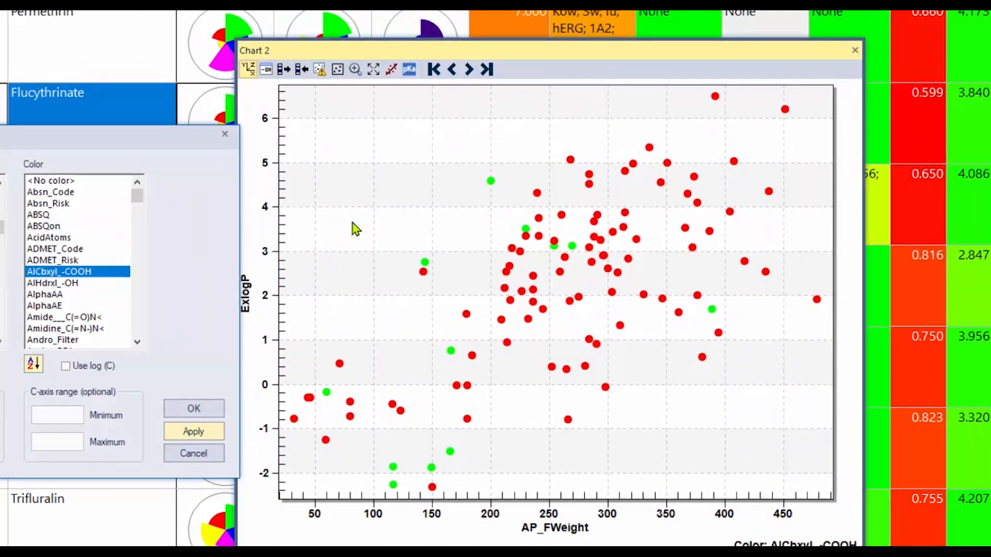
click(188, 410)
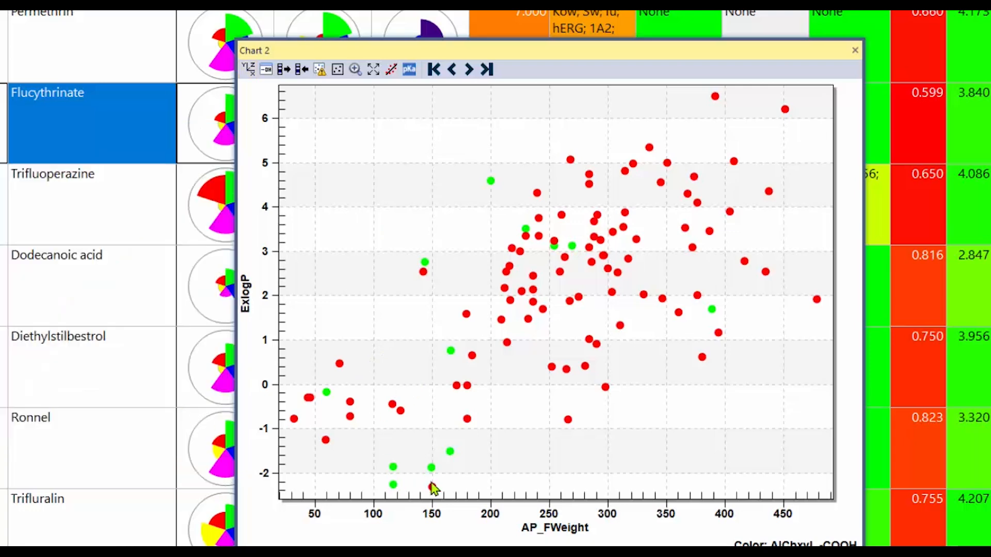
mouse_move(451, 458)
mouse_move(467, 421)
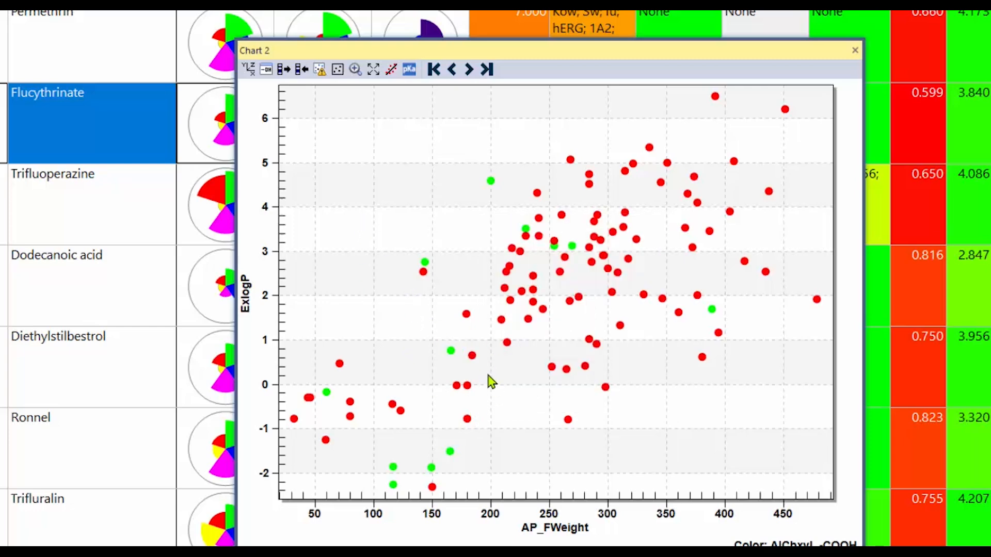
- Mark the spreadsheet's selected compounds in Chart 2, and select the point cluster around AP_FWeight 35–160 and ExlogP −1.7 to 2
click(283, 73)
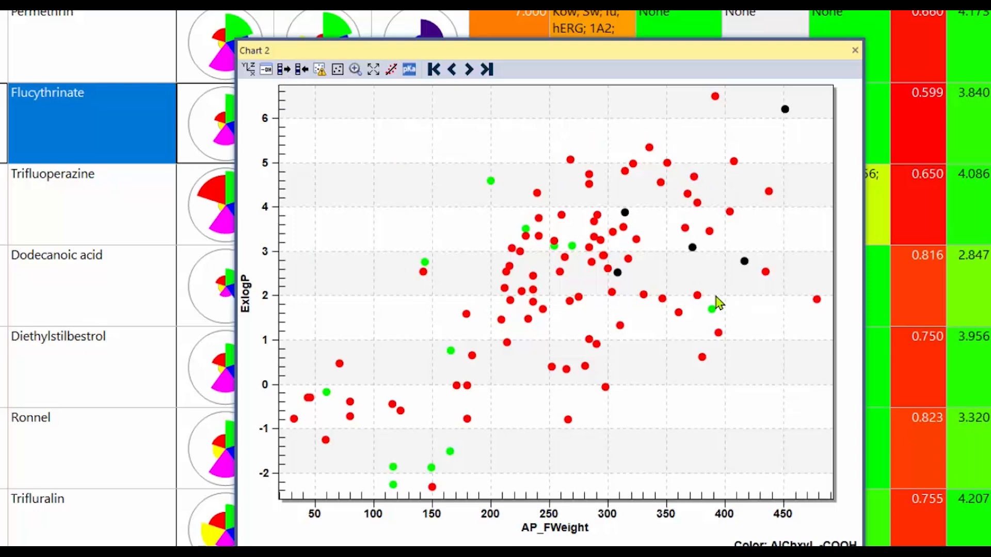
drag(298, 296, 441, 462)
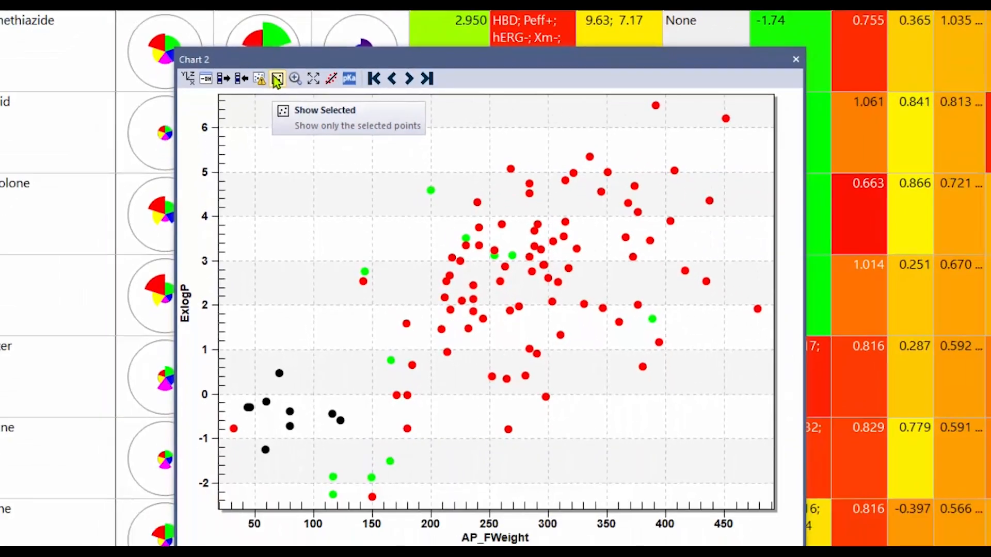
- Show only the selected points in Chart 2 and zoom in on the three points near AP_FWeight 40 to 60
click(277, 79)
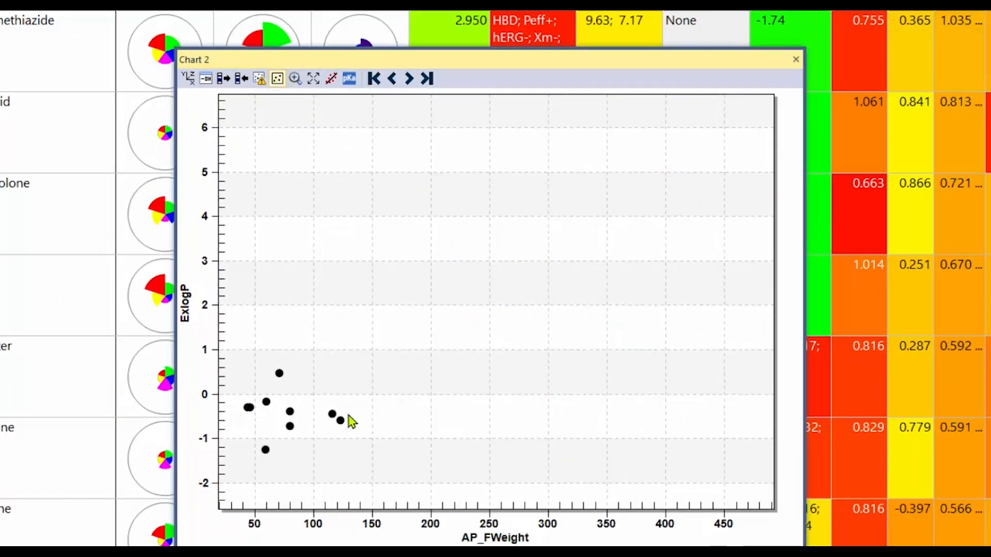
click(295, 78)
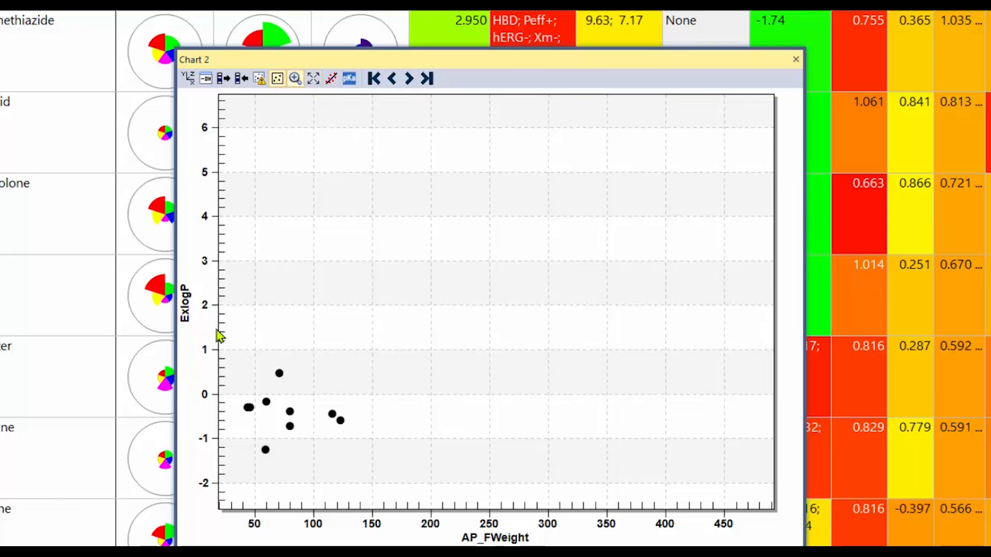
drag(221, 340, 443, 518)
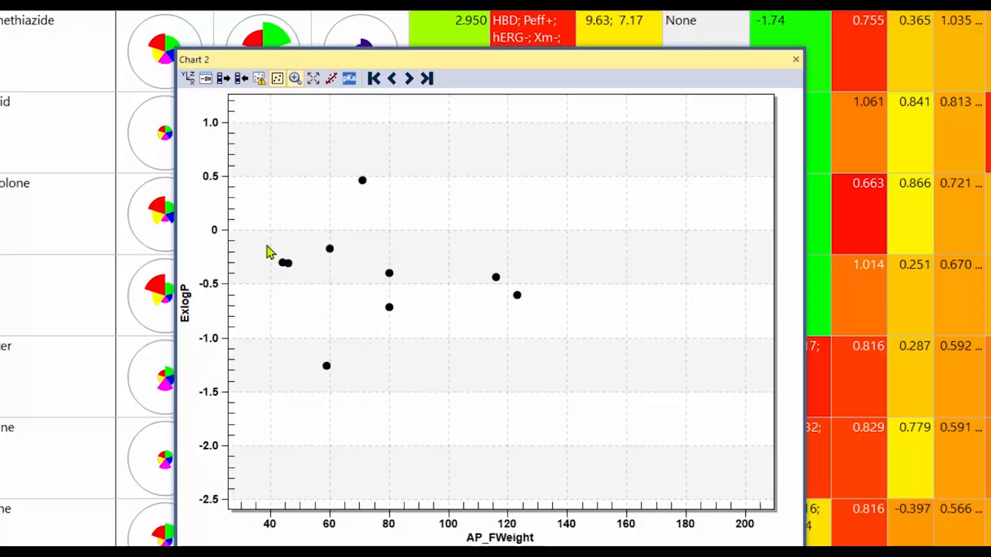
drag(266, 240, 354, 292)
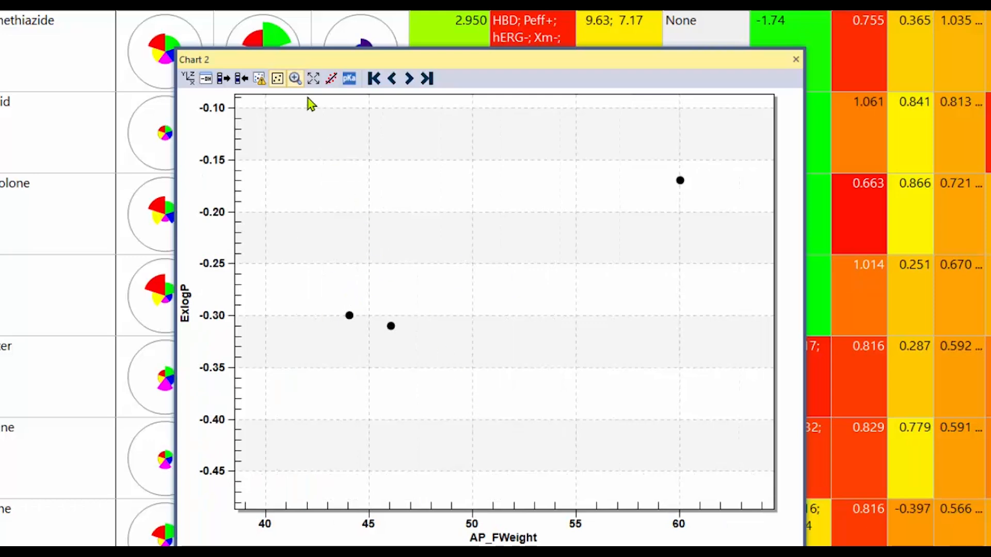
- Reset the Chart 2 zoom to the full axis ranges and display all points again
click(315, 79)
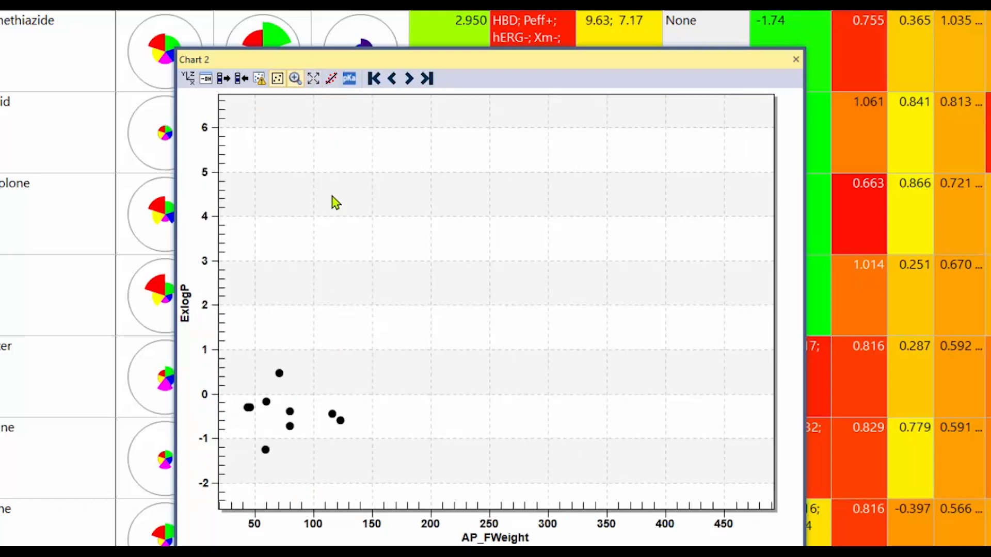
click(277, 79)
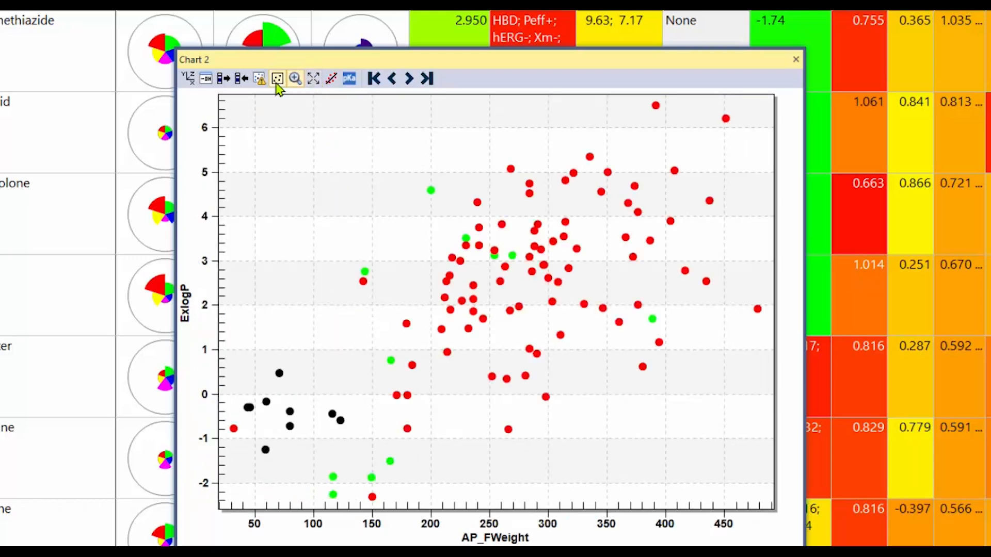
- Add the linear regression line and statistics to Chart 2 and advance its X axis property to MelttingPoint
click(330, 81)
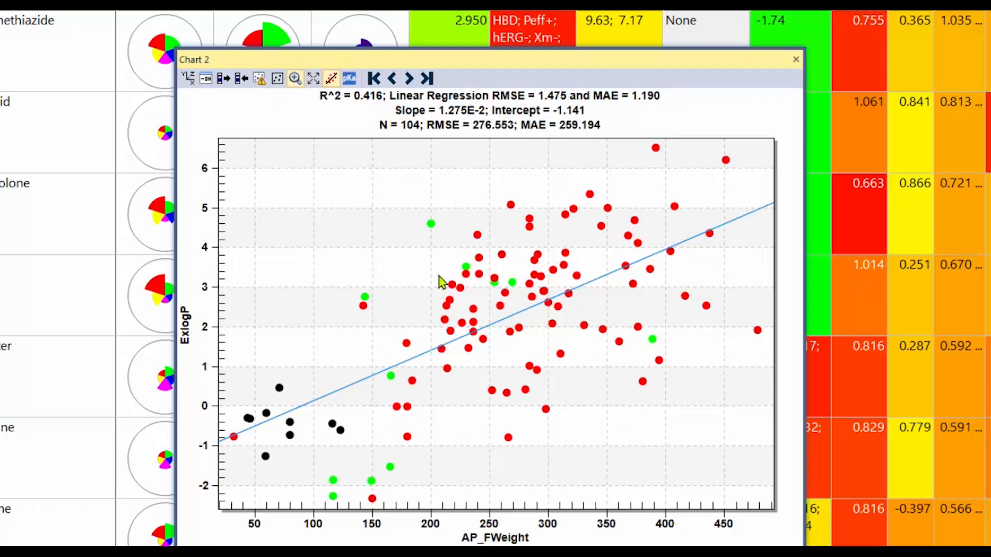
click(409, 78)
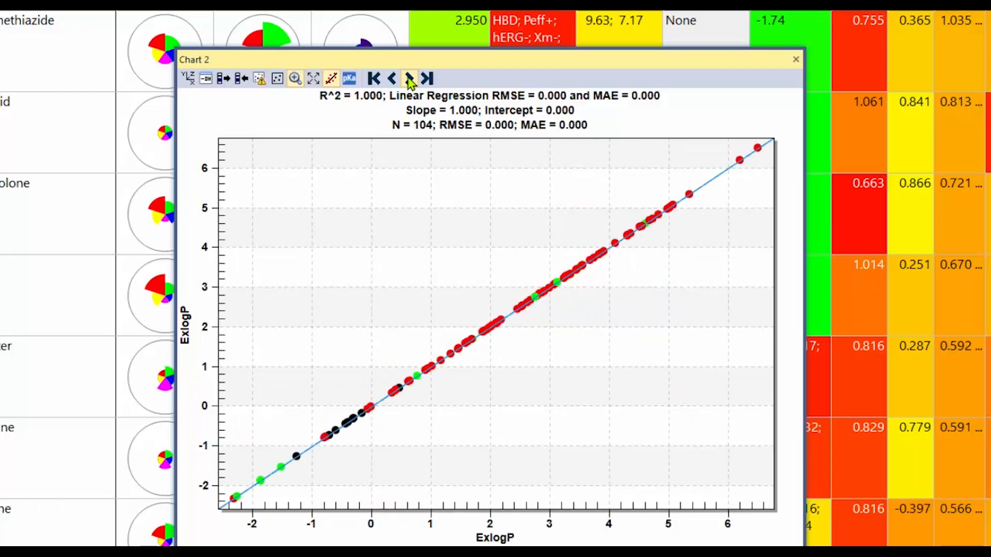
click(409, 78)
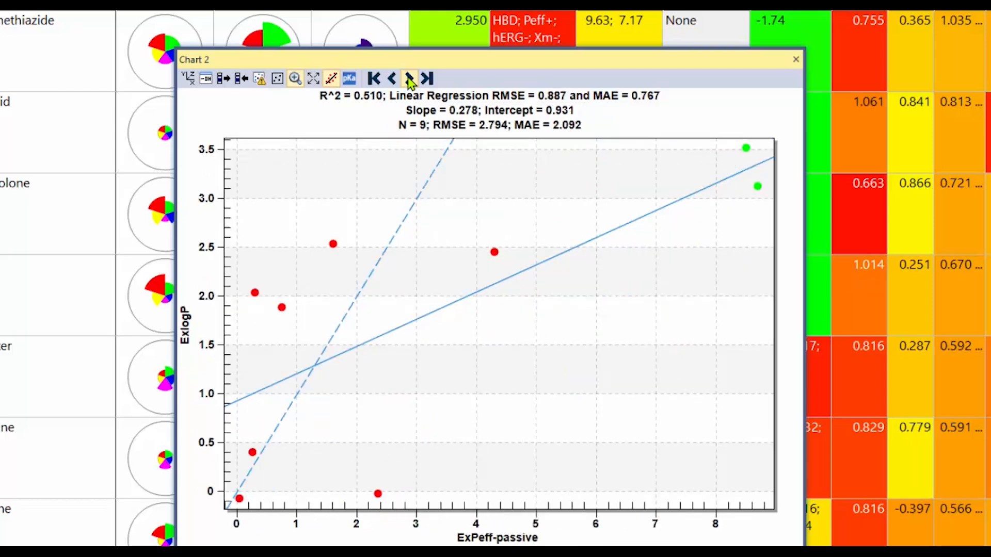
click(409, 78)
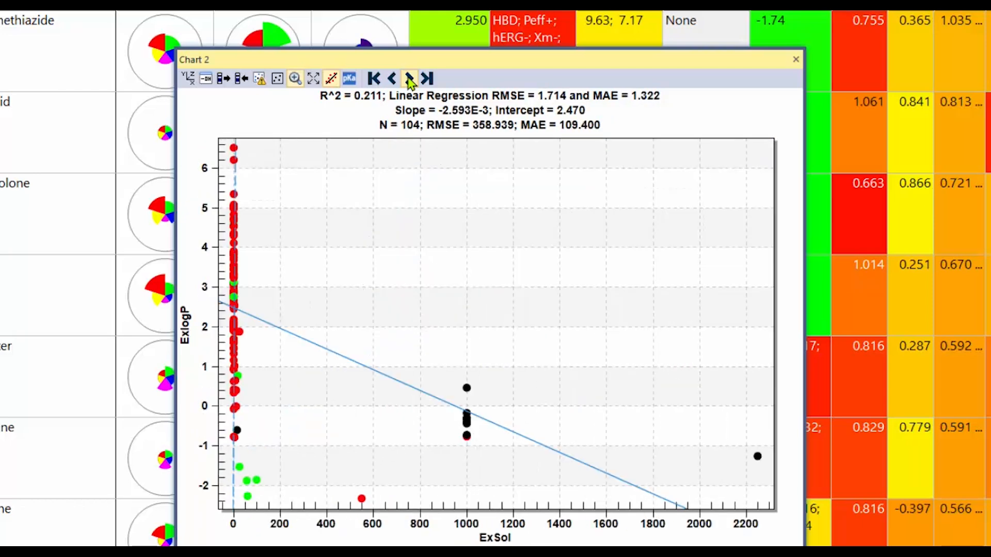
click(409, 78)
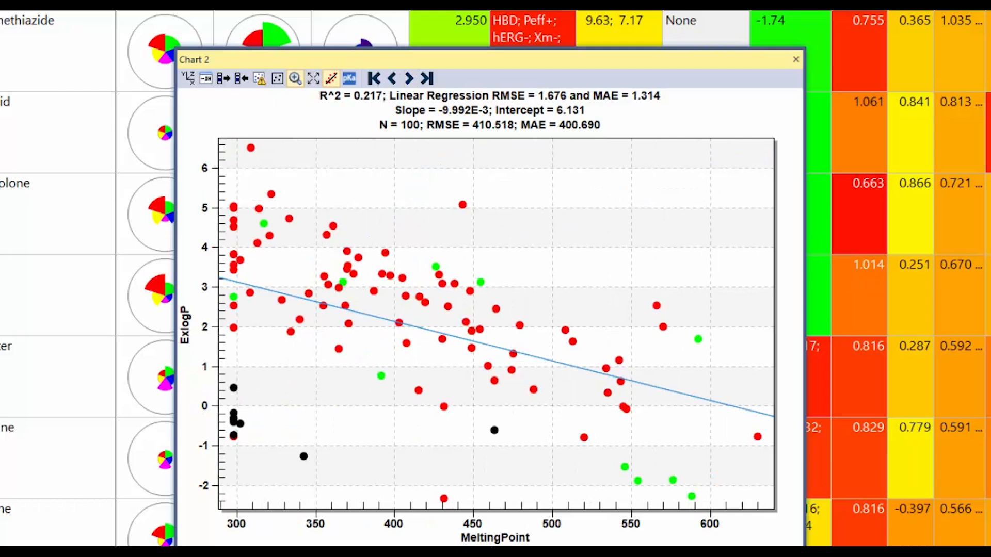
- Step the Y axis property of Chart 2 forward to MlogP, keeping MeltingPoint on the X axis
ctrl+click(412, 87)
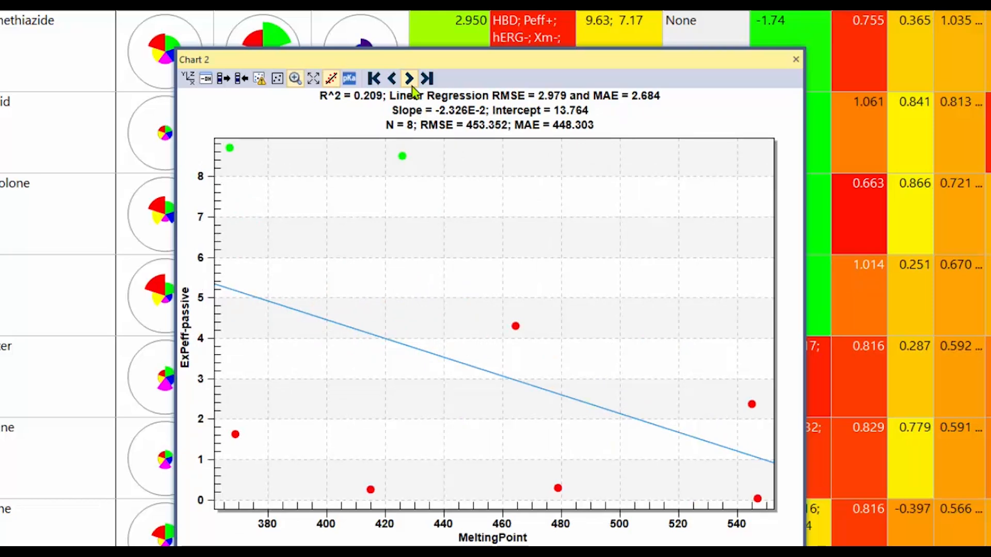
ctrl+click(412, 87)
ctrl+click(412, 87)
ctrl+click(412, 86)
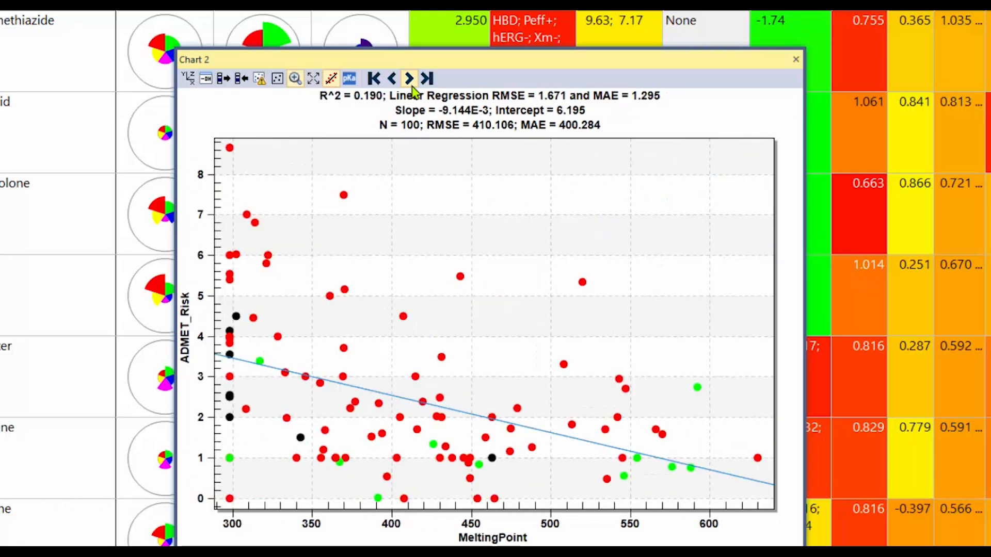
ctrl+click(411, 87)
ctrl+click(412, 87)
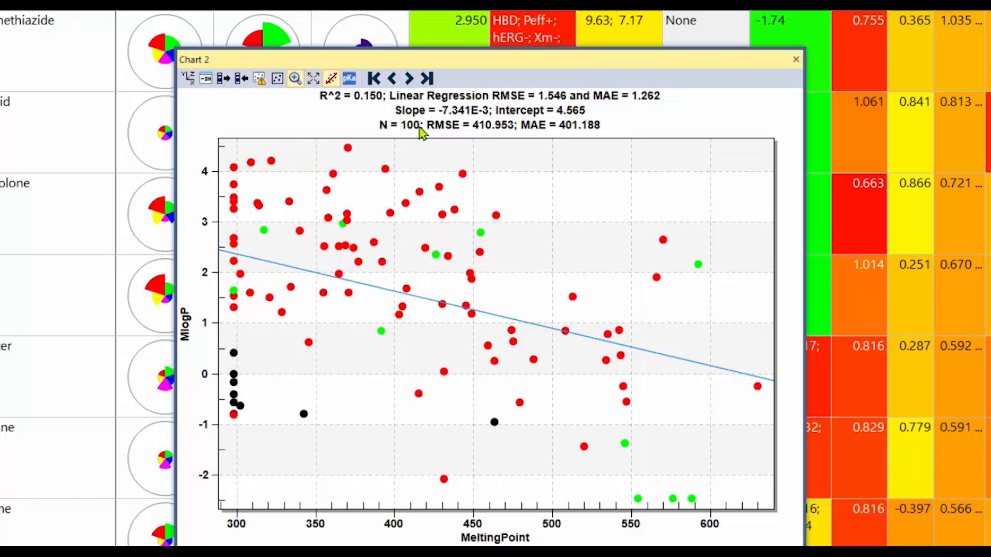
- Move the Chart 2 window and dock all existing charts within the main window
drag(425, 59, 364, 88)
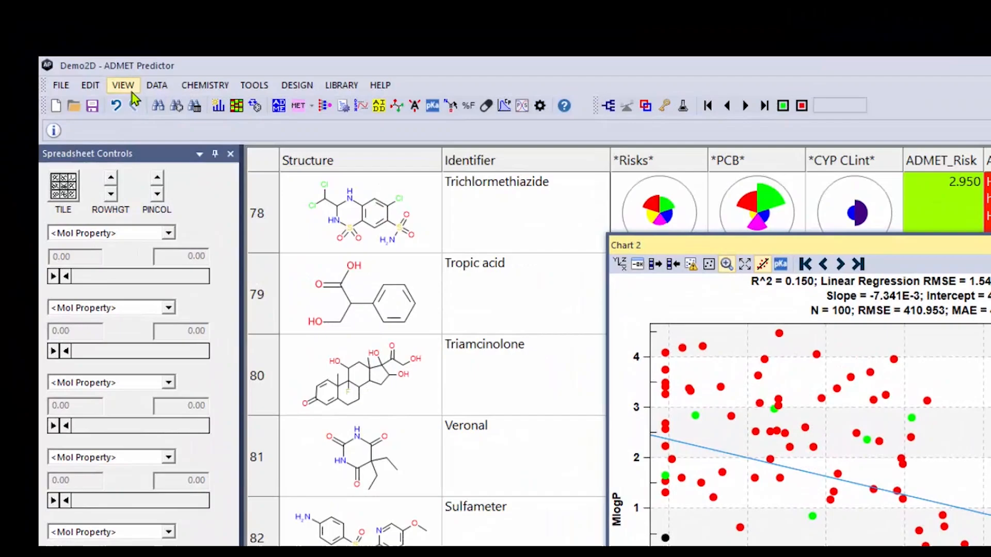
click(61, 34)
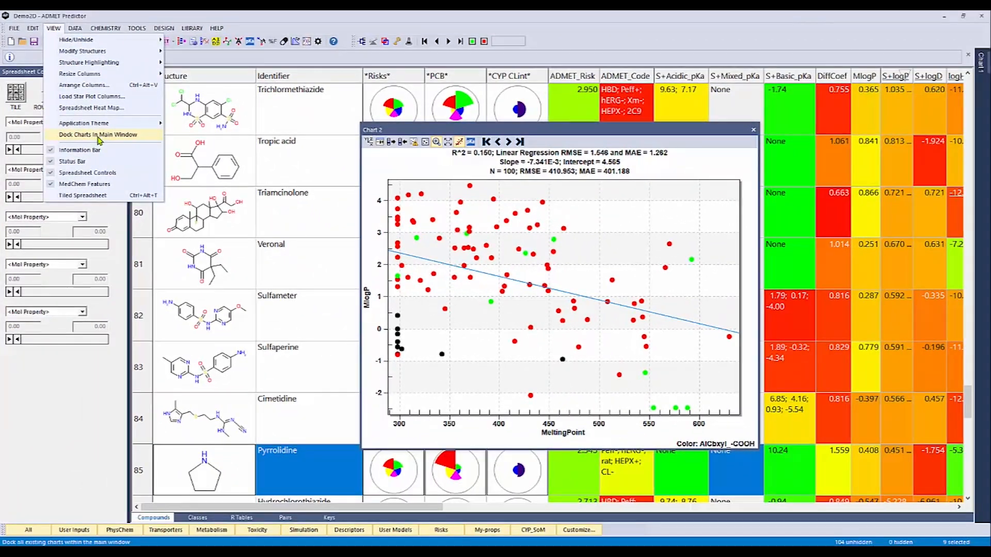
click(98, 134)
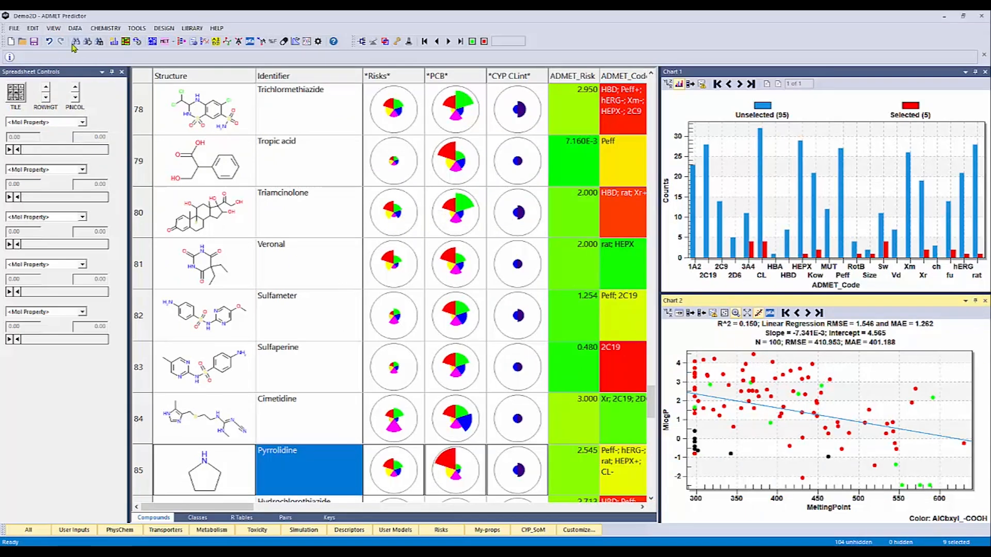
- Add a new 3D scatter chart without replacing an existing one, and float it as a window over the spreadsheet
click(55, 28)
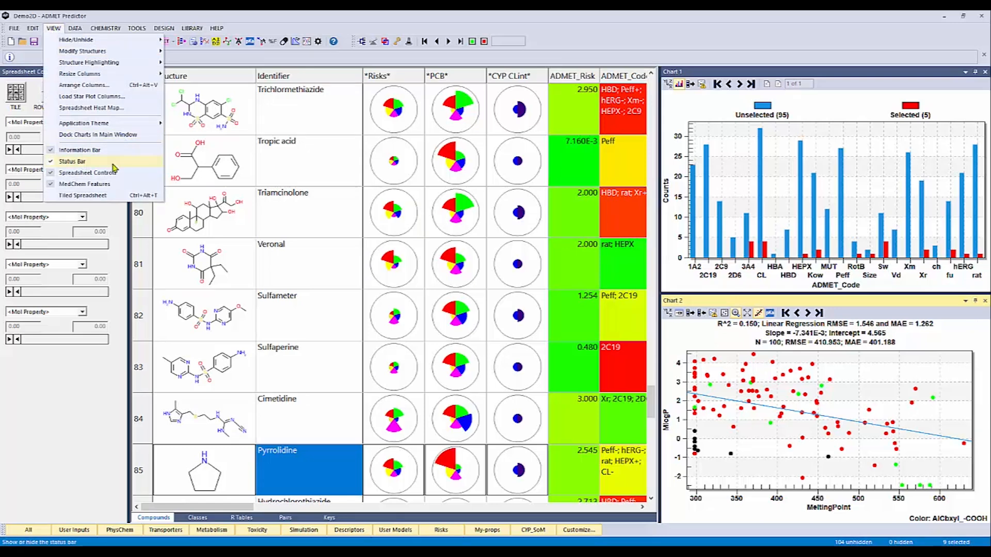
mouse_move(73, 33)
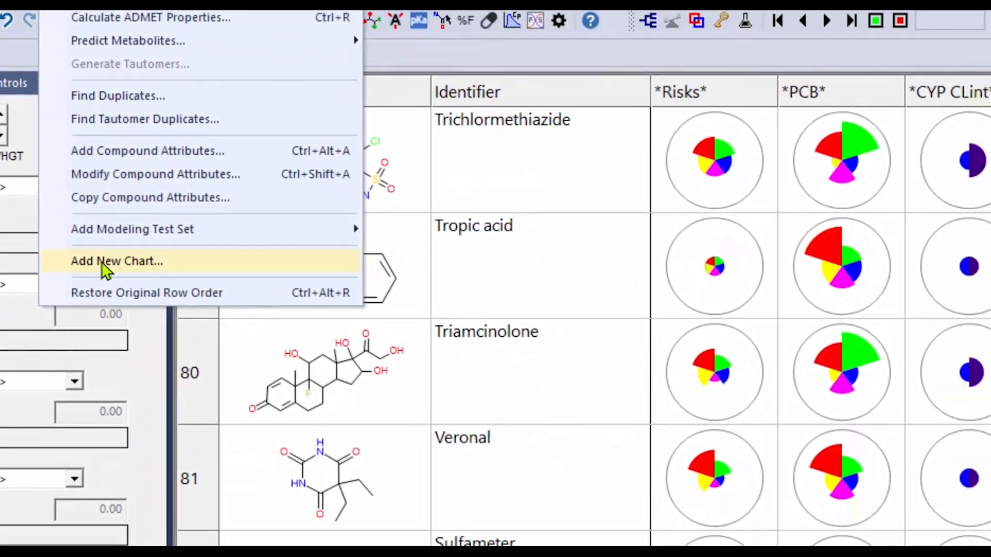
click(106, 263)
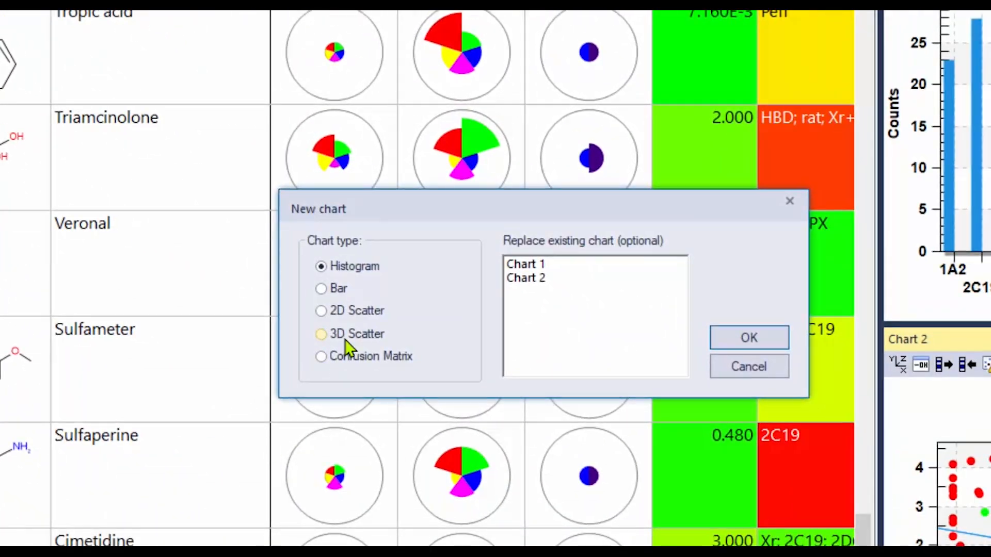
click(344, 337)
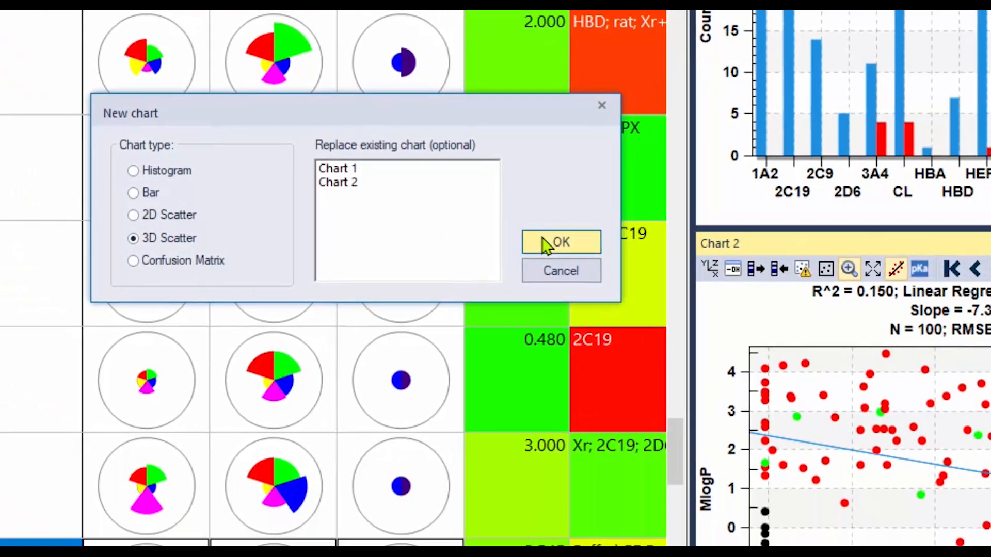
click(742, 339)
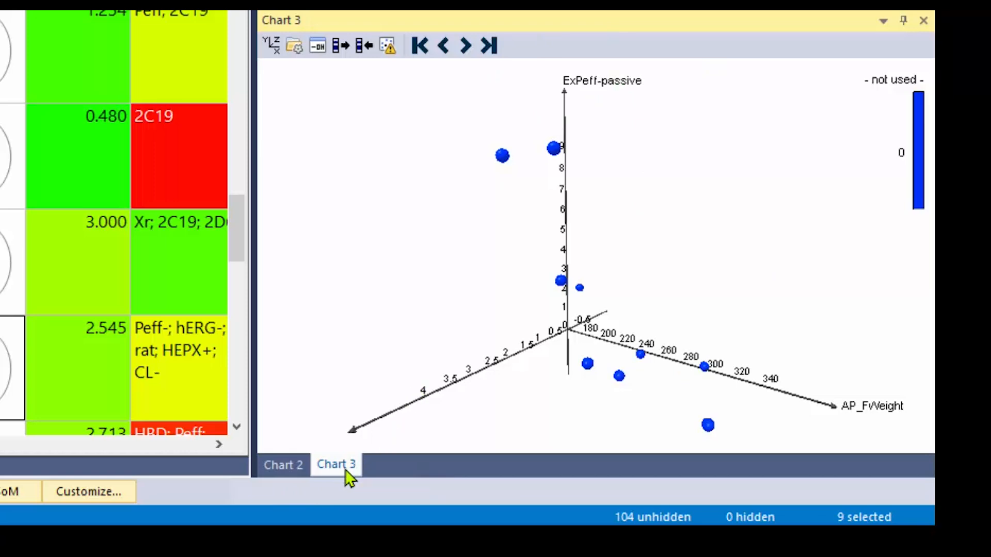
drag(346, 470, 0, 0)
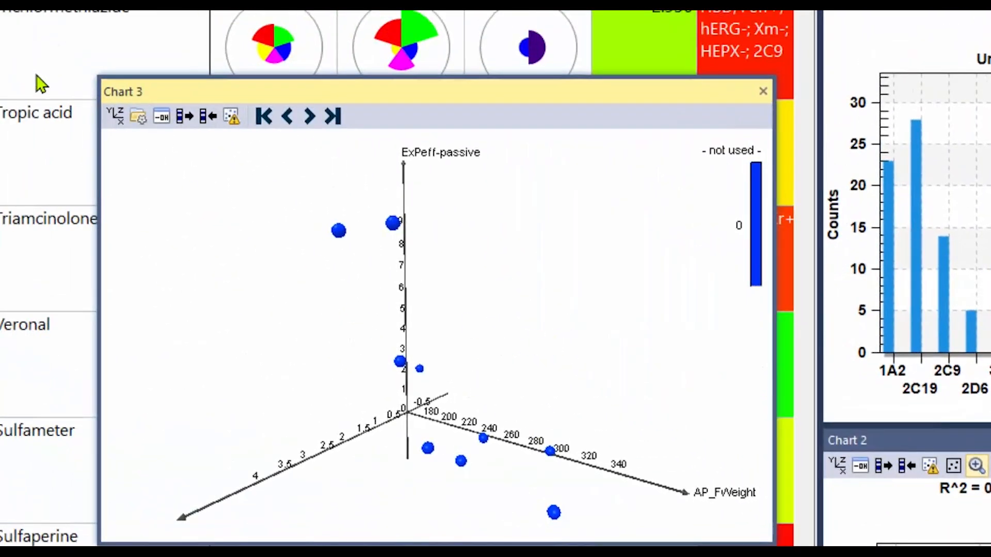
- Set the 3D scatter chart's Y axis to S+logP and its Z axis to S+Sw on a log scale, and rotate the plot
click(117, 115)
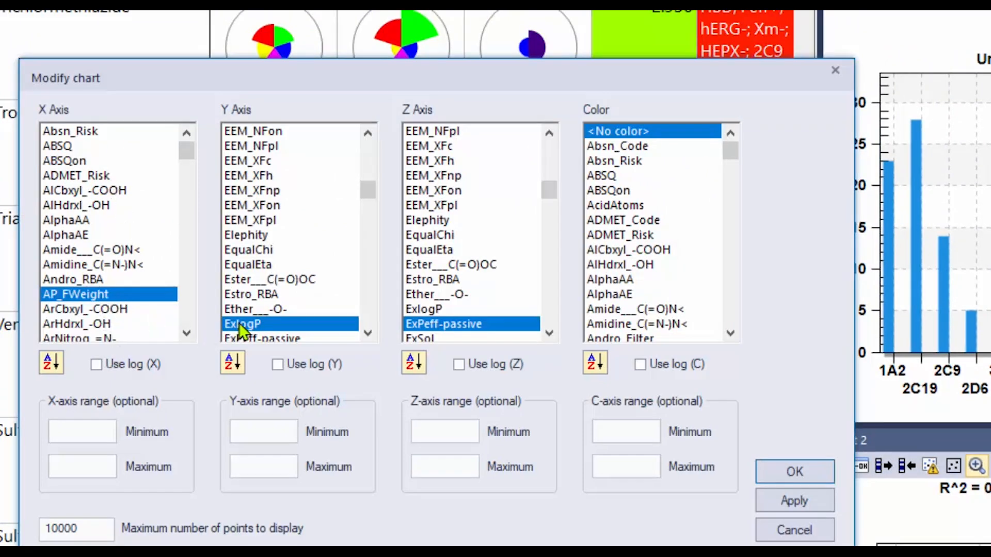
key(s)
scroll(243, 325, down, 4)
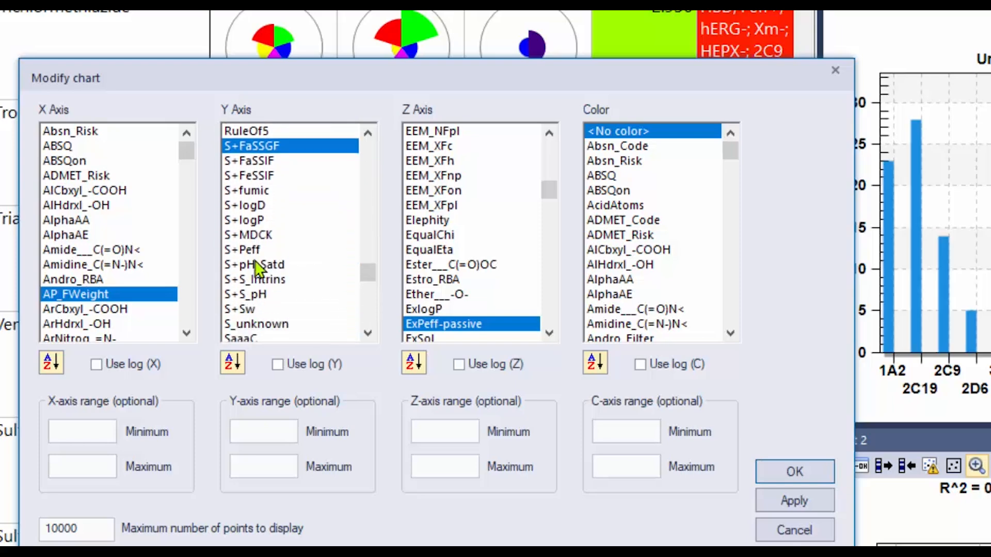
click(253, 220)
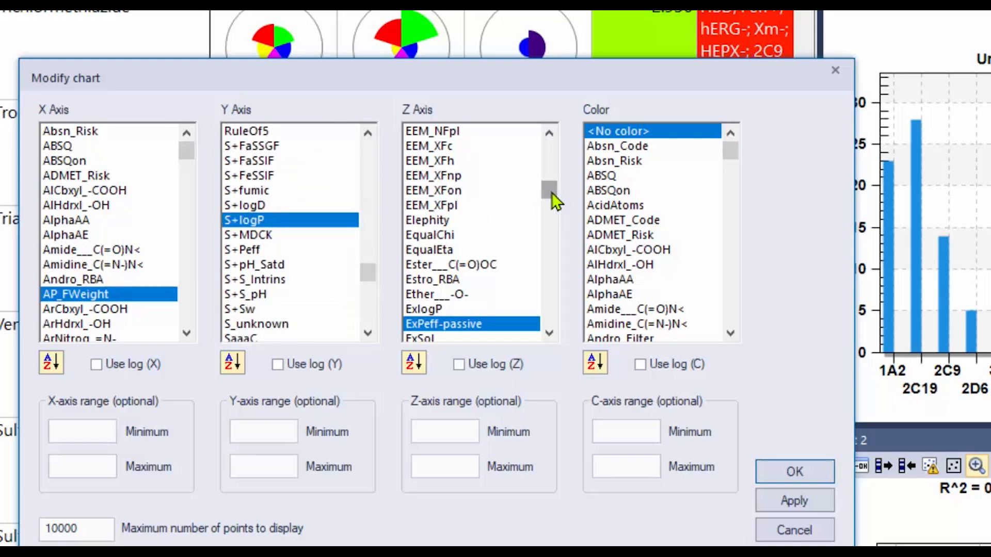
drag(551, 191, 472, 262)
click(416, 263)
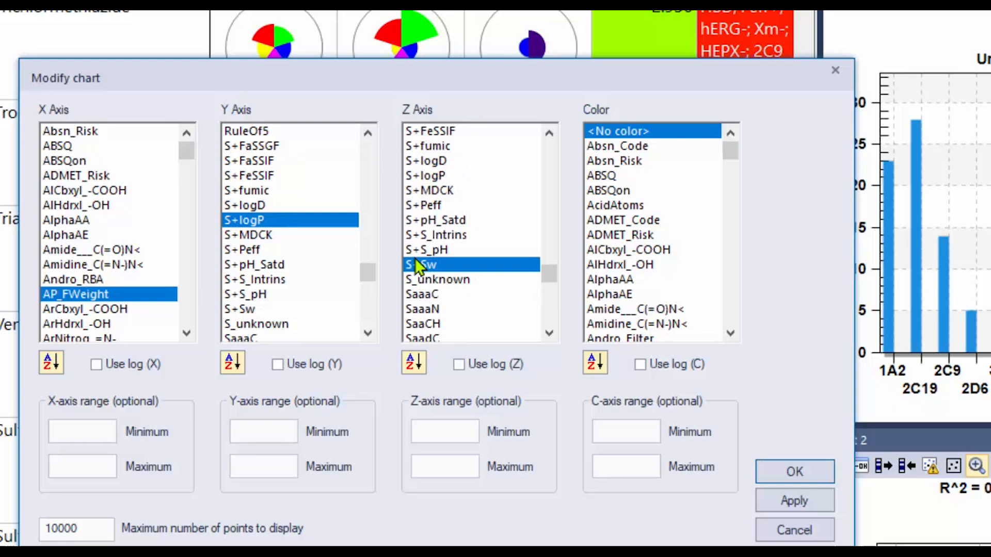
click(485, 365)
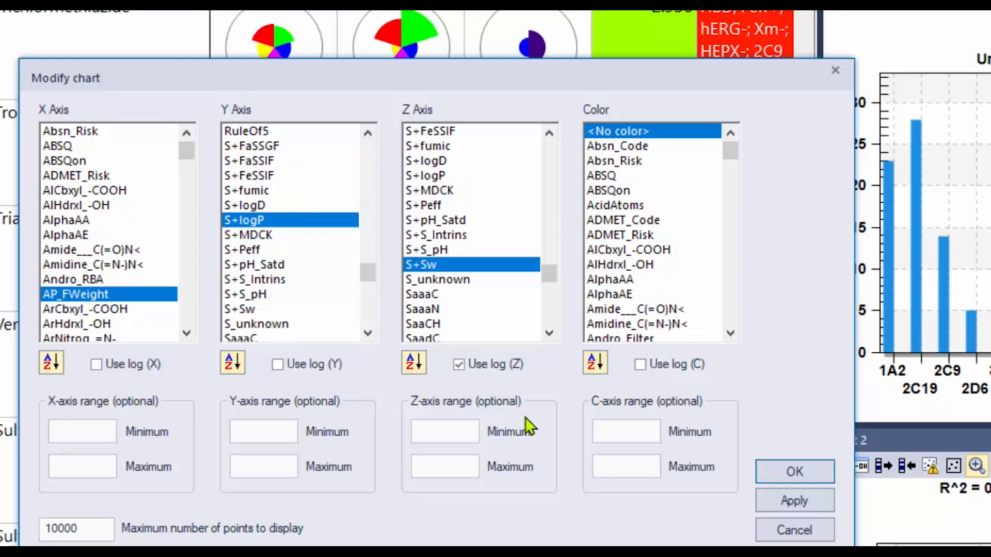
click(794, 472)
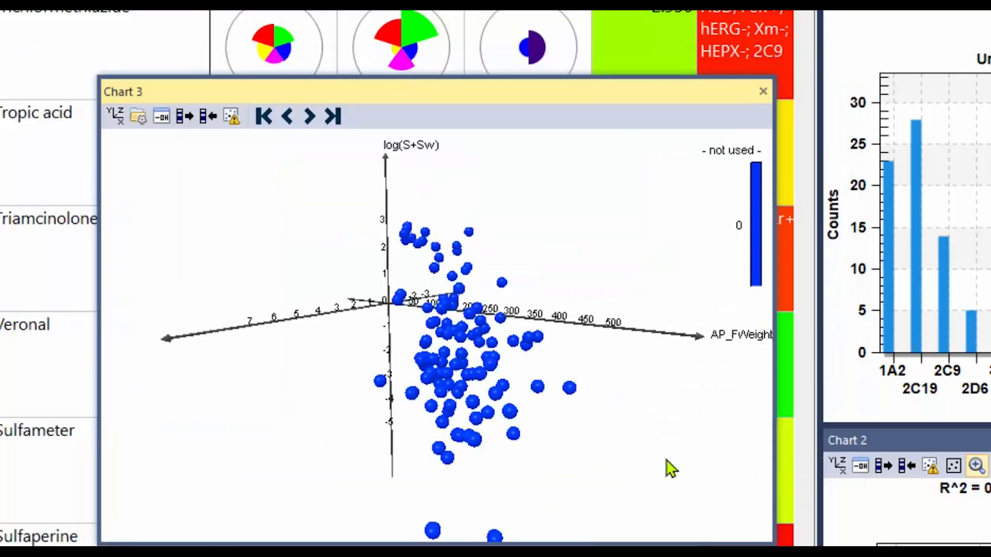
drag(652, 403, 504, 380)
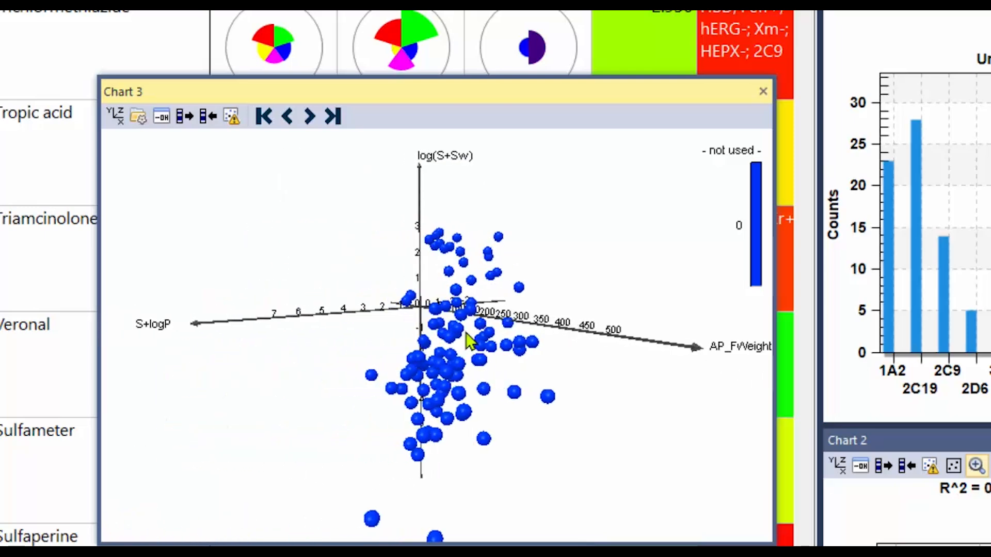
- Inspect the compound details of the two outlying points at the low end of the log(S+Sw) axis and dock the 3D scatter chart
scroll(356, 310, up, 3)
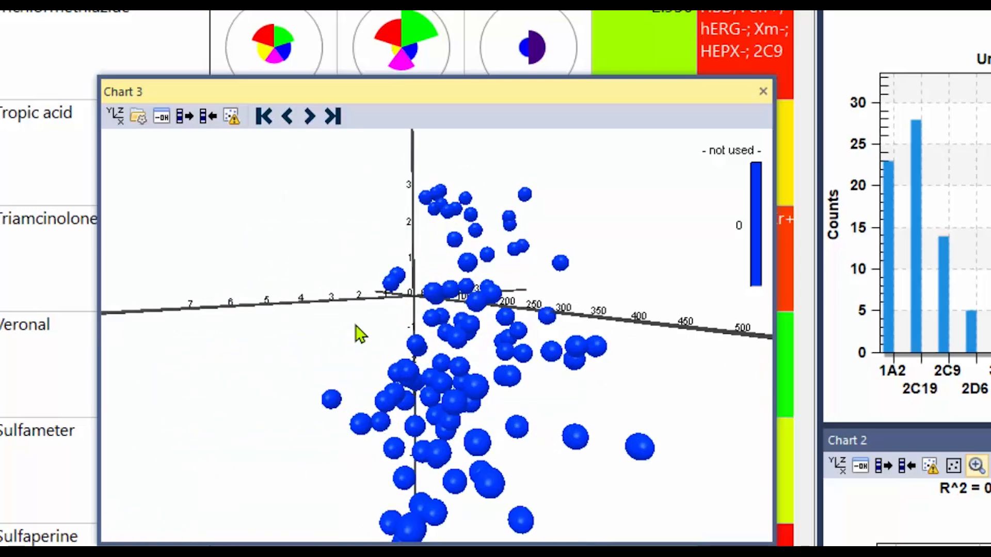
scroll(361, 338, down, 4)
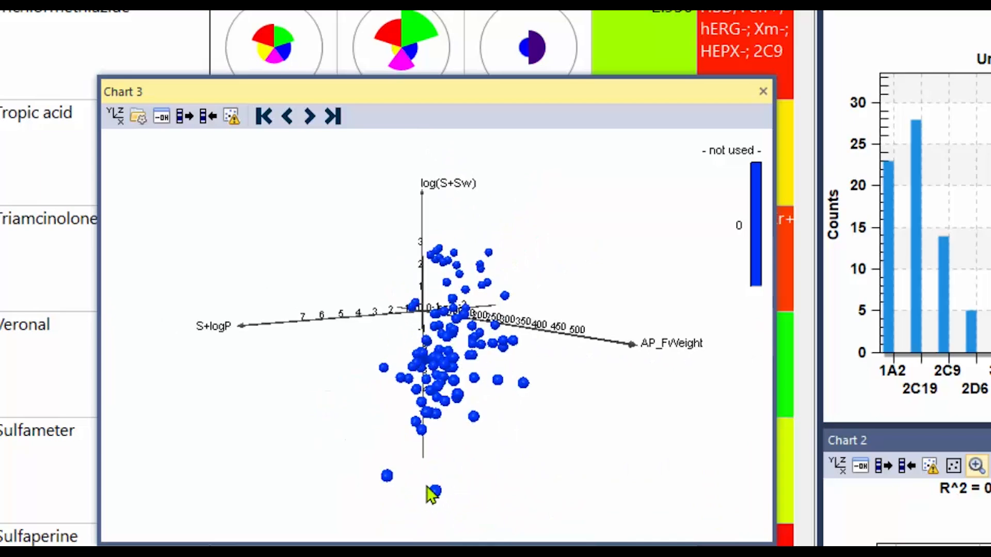
drag(429, 478, 422, 421)
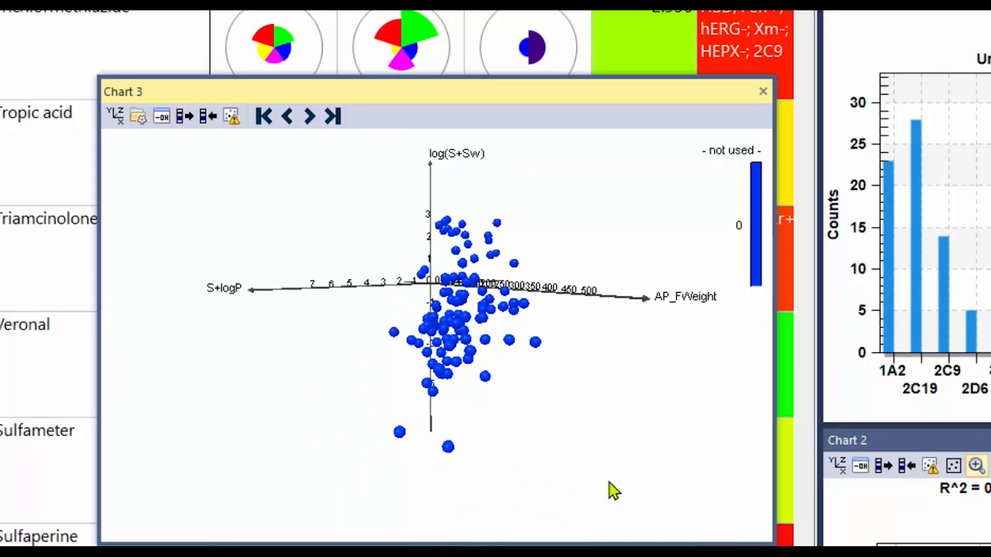
mouse_move(448, 448)
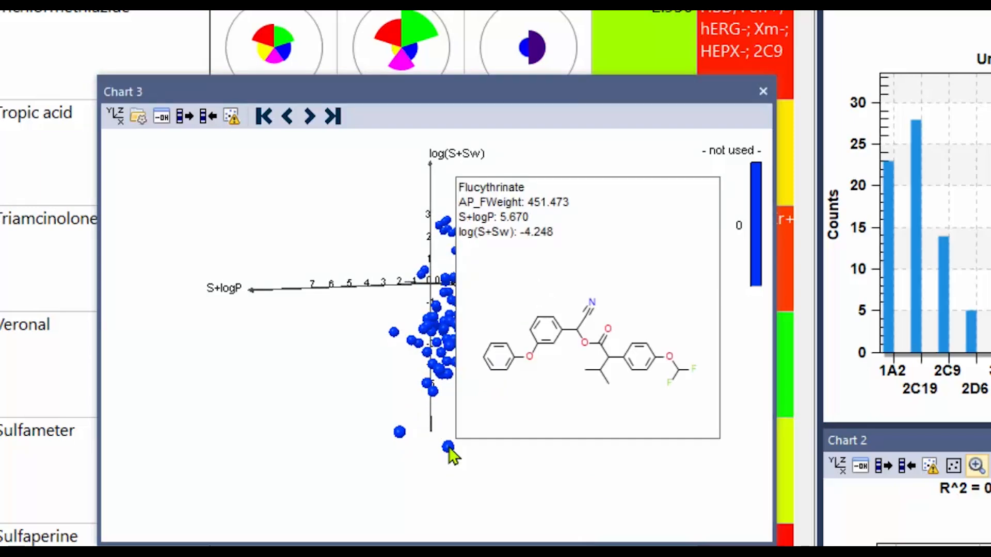
mouse_move(396, 435)
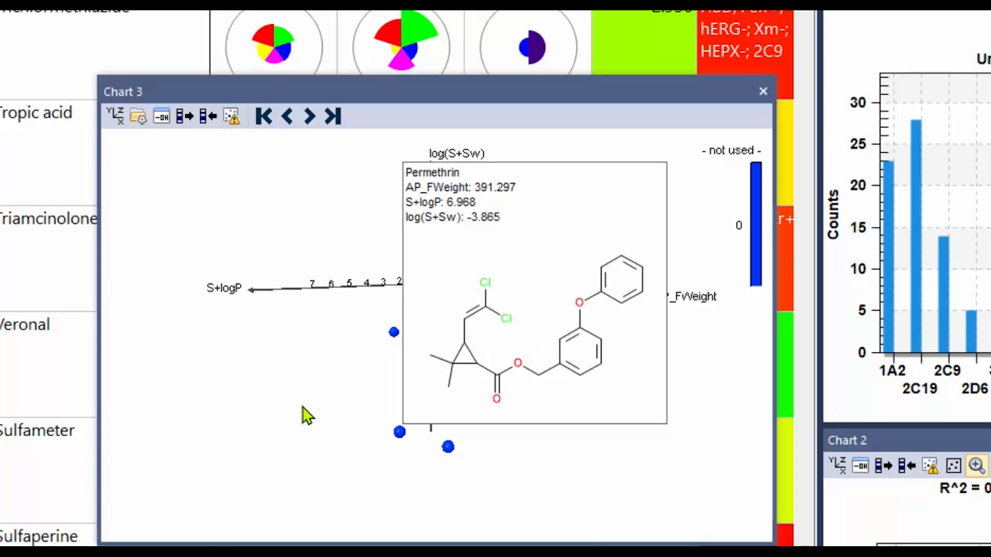
double_click(324, 88)
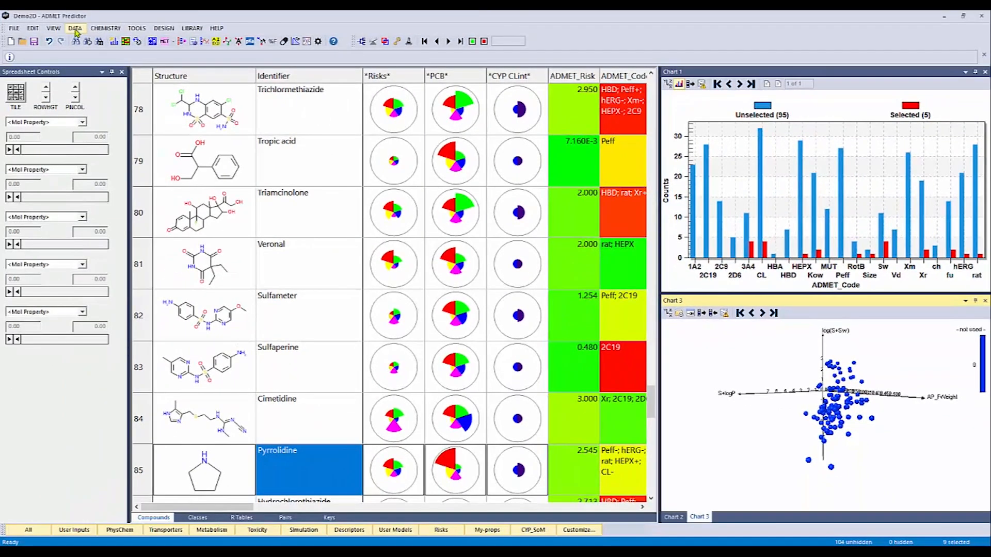
- Review the chart types offered for a new chart, including Confusion Matrix, and leave without adding one
click(75, 29)
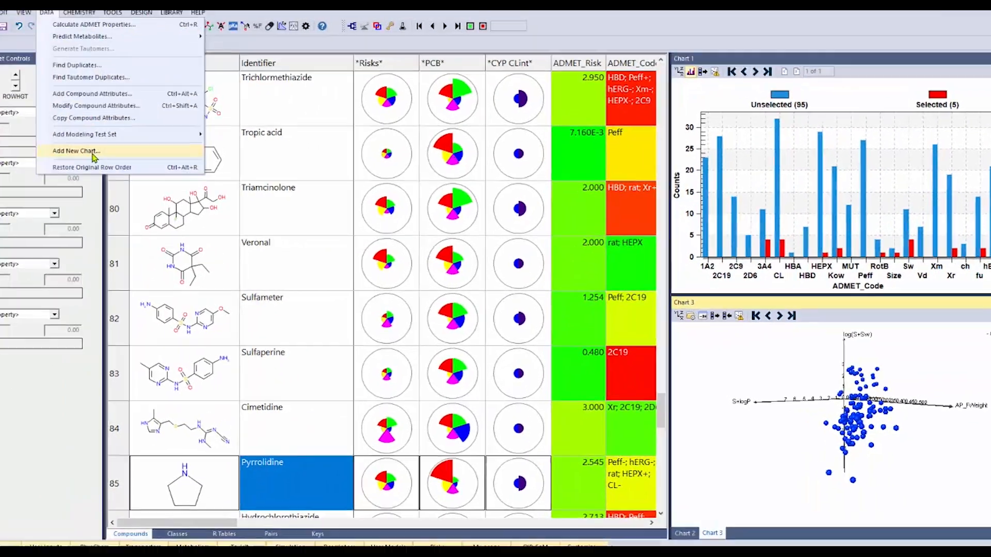
click(103, 158)
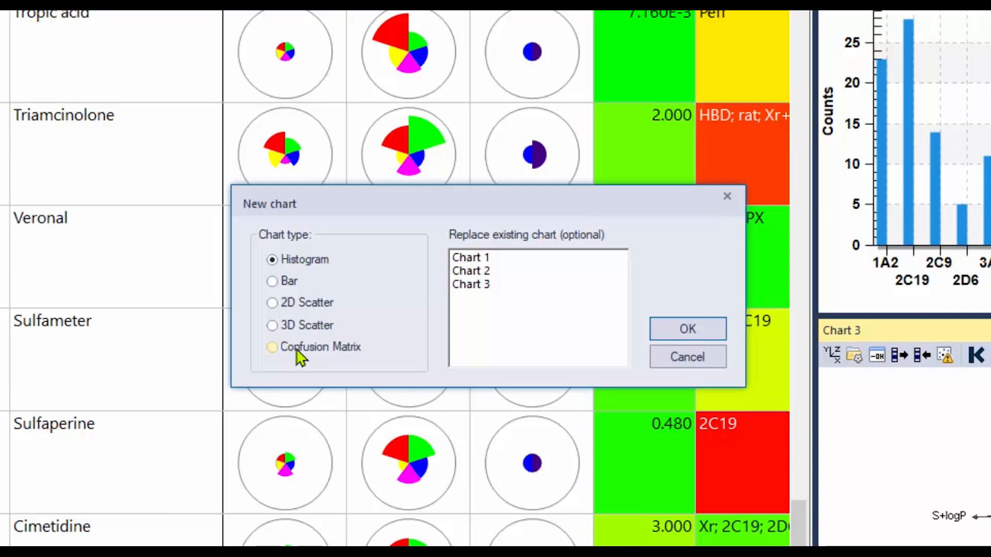
click(676, 359)
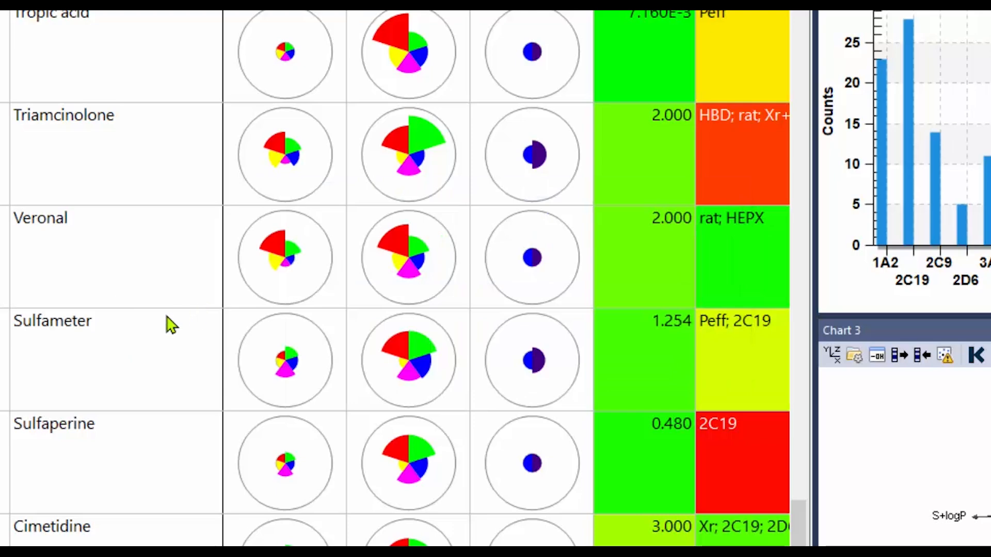